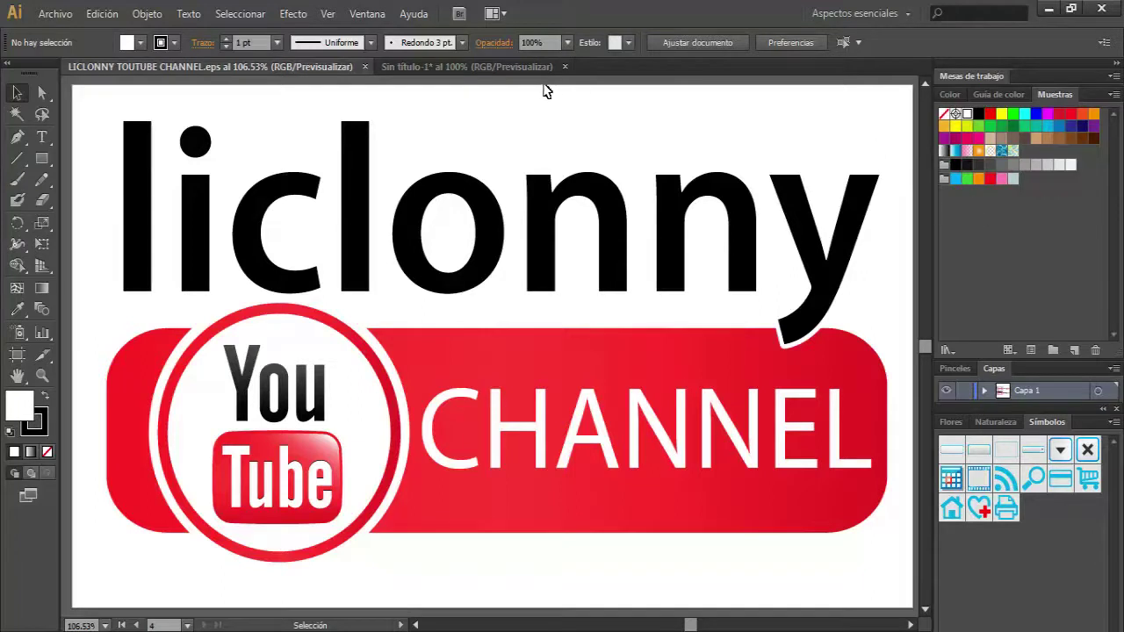
Switch to the Sin título-1 document and browse the Flores, Naturaleza and Símbolos symbol sets.
left_click(492, 66)
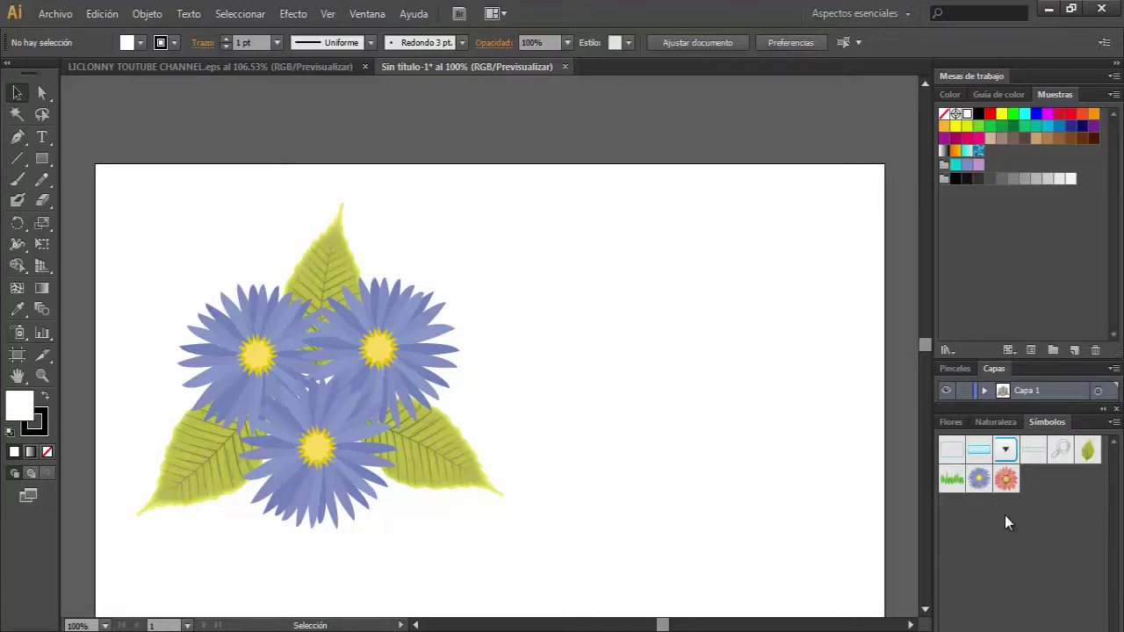
left_click(951, 426)
left_click(991, 426)
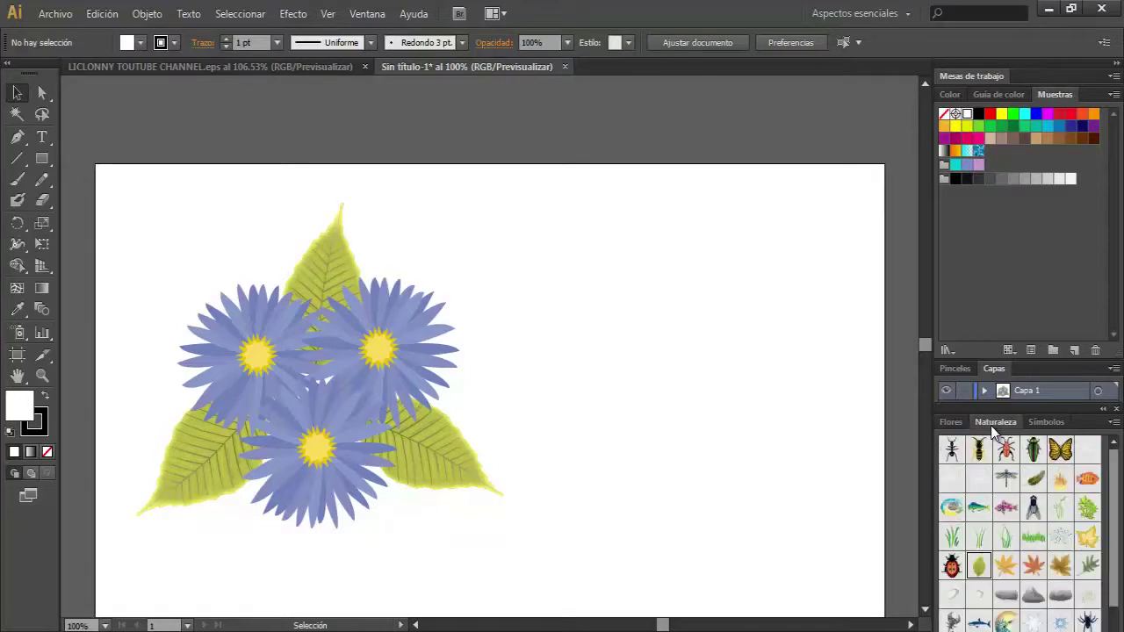
left_click(1046, 421)
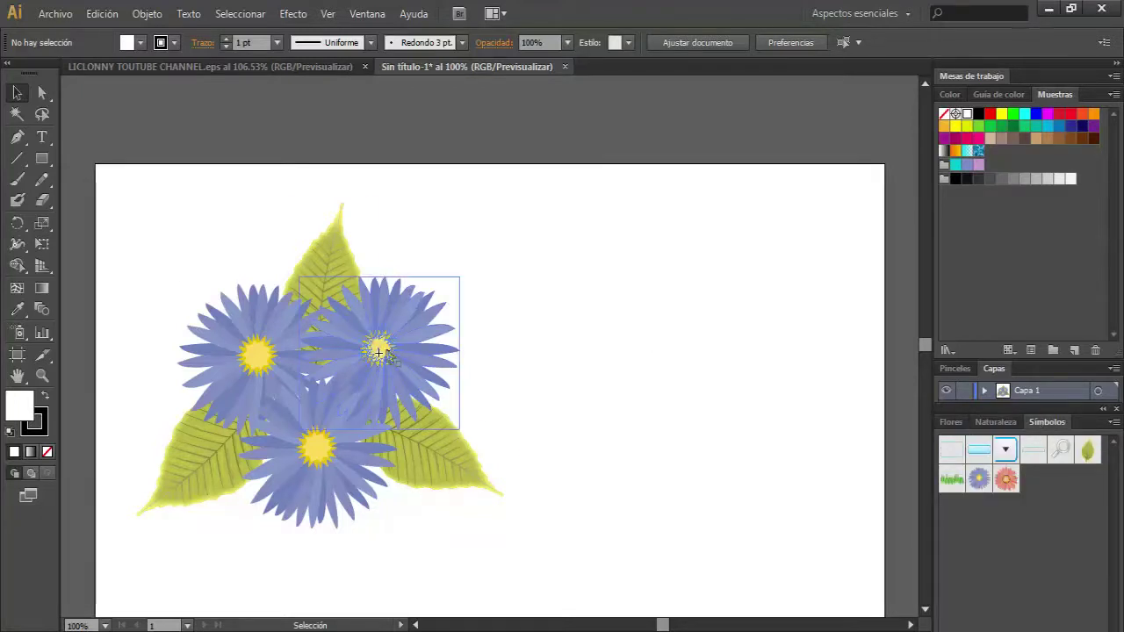
Select the blue flower and leaf group on the artboard.
key("ctrl+a")
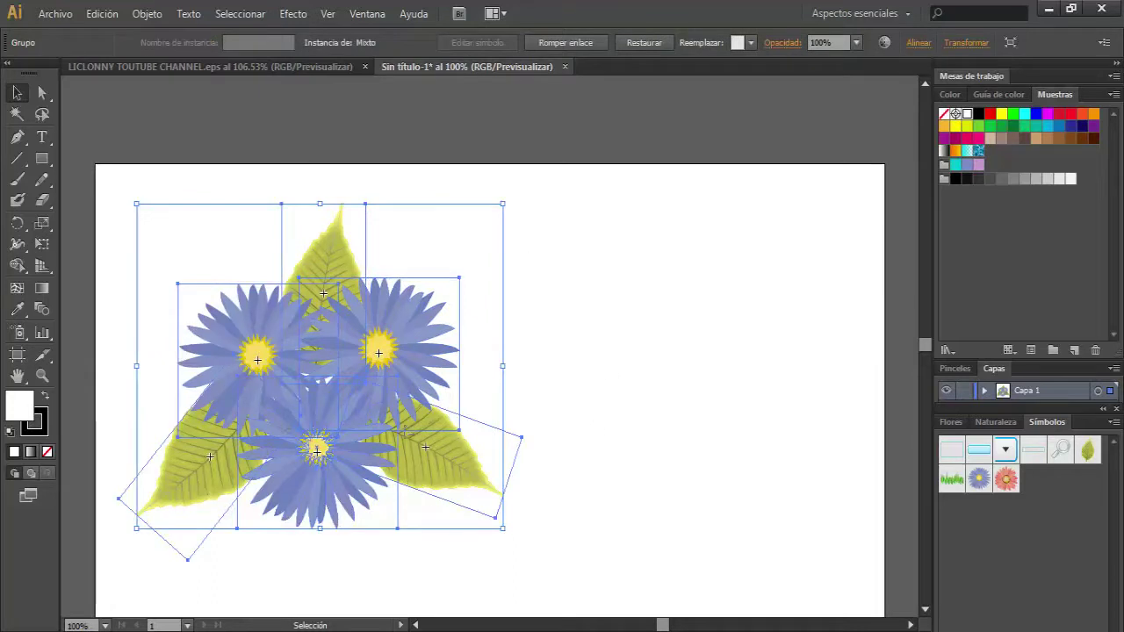
left_click(644, 325)
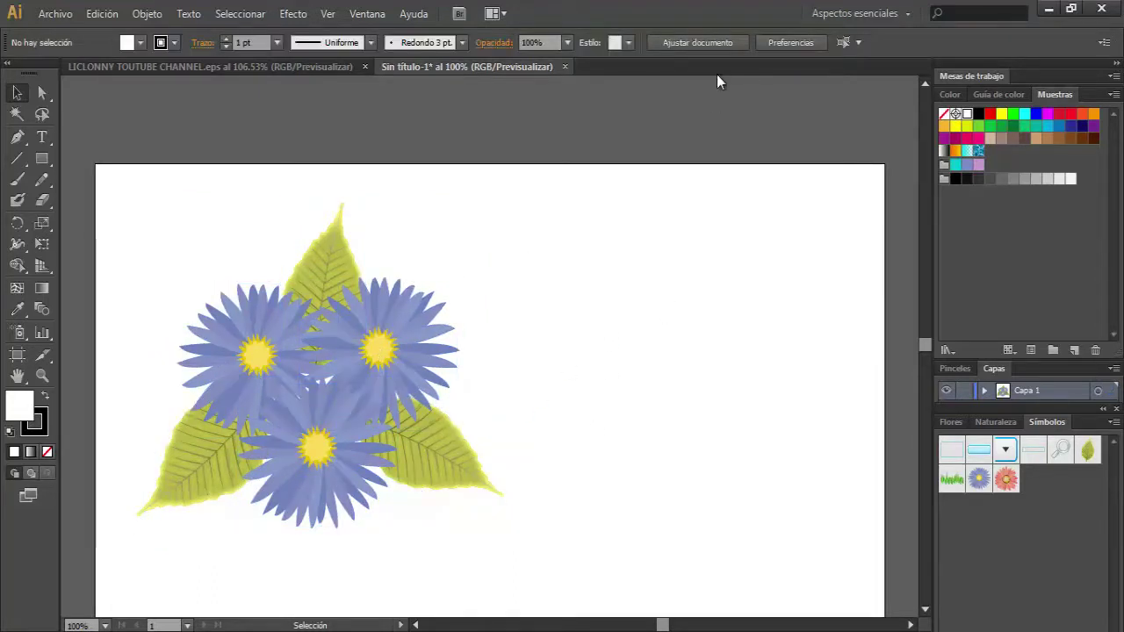
left_click(378, 350)
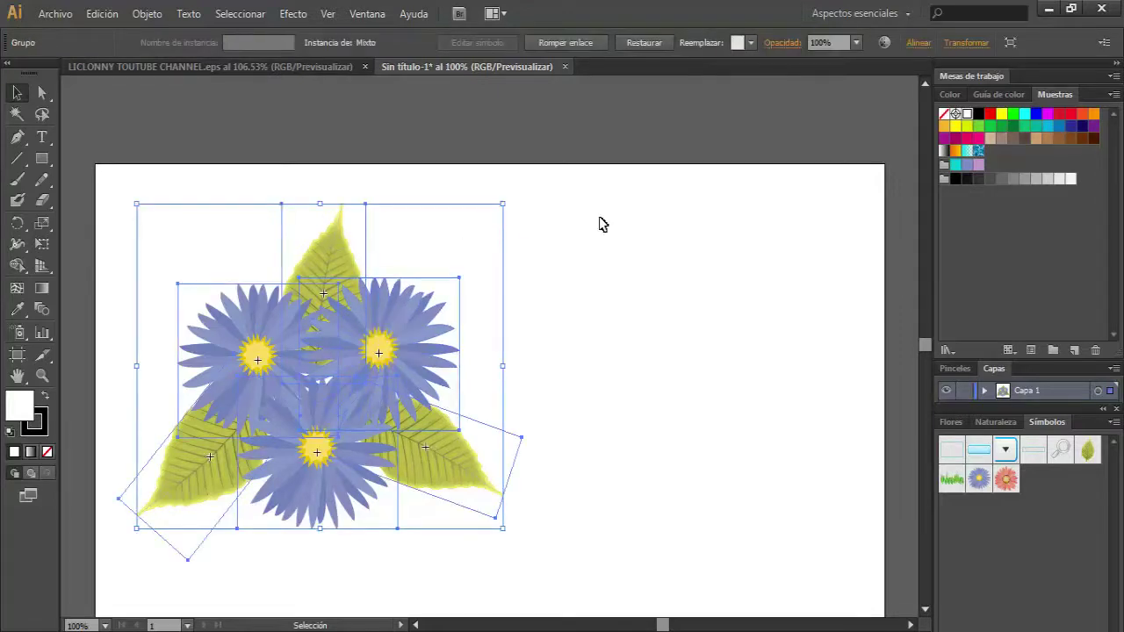
Show the Apariencia panel from the Ventana menu and move it aside.
left_click(369, 14)
left_click(474, 125)
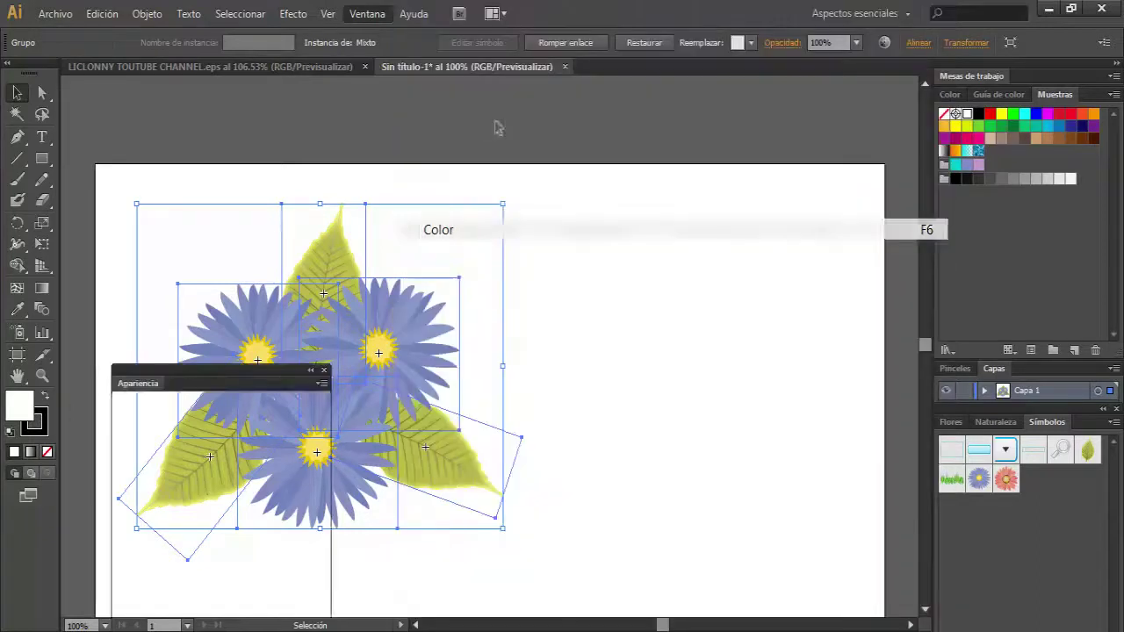
mouse_move(260, 371)
left_mouse_down()
mouse_move(487, 346)
mouse_move(557, 319)
mouse_move(719, 198)
mouse_move(776, 194)
left_mouse_up()
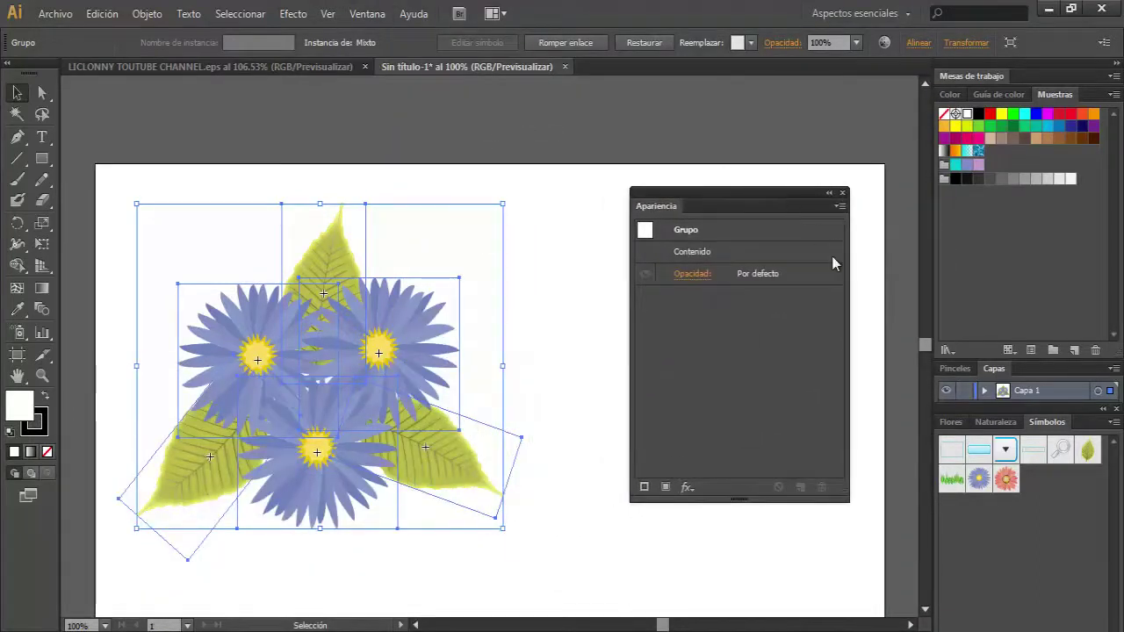
Apply a Sombra paralela drop shadow (75% opacity, 2.47 mm offsets) to the flower group.
left_click(689, 488)
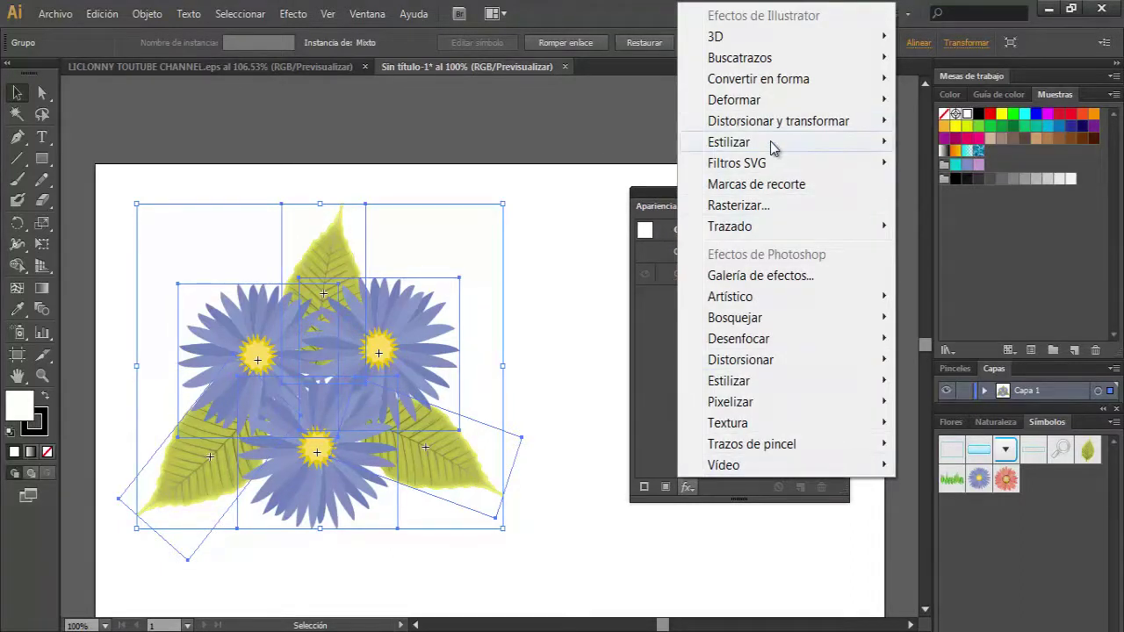
mouse_move(729, 142)
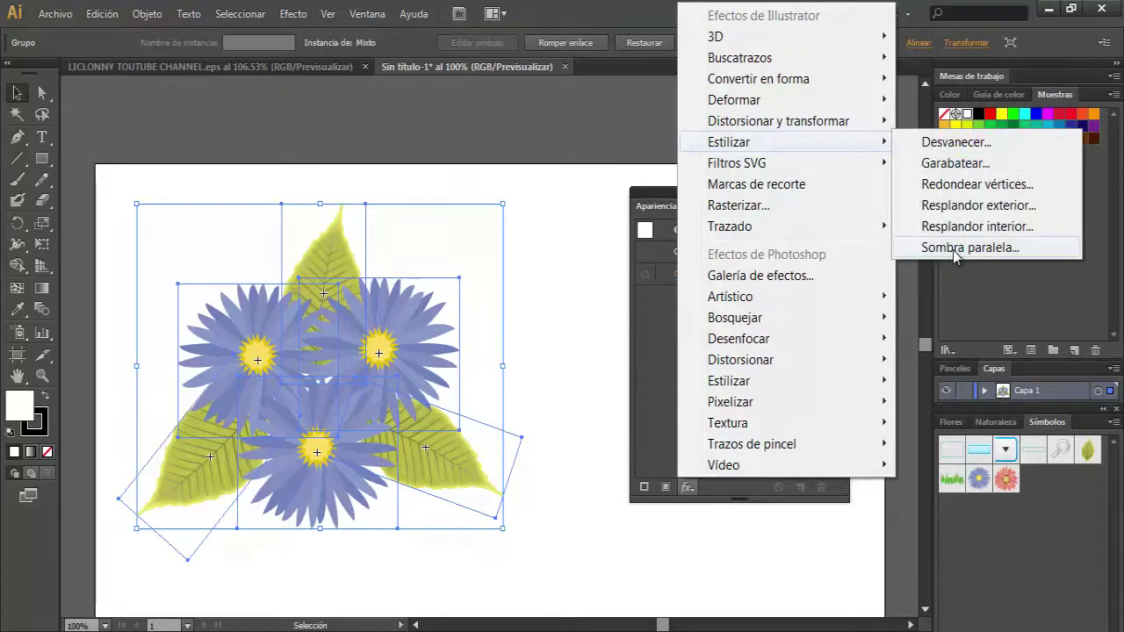
left_click(952, 248)
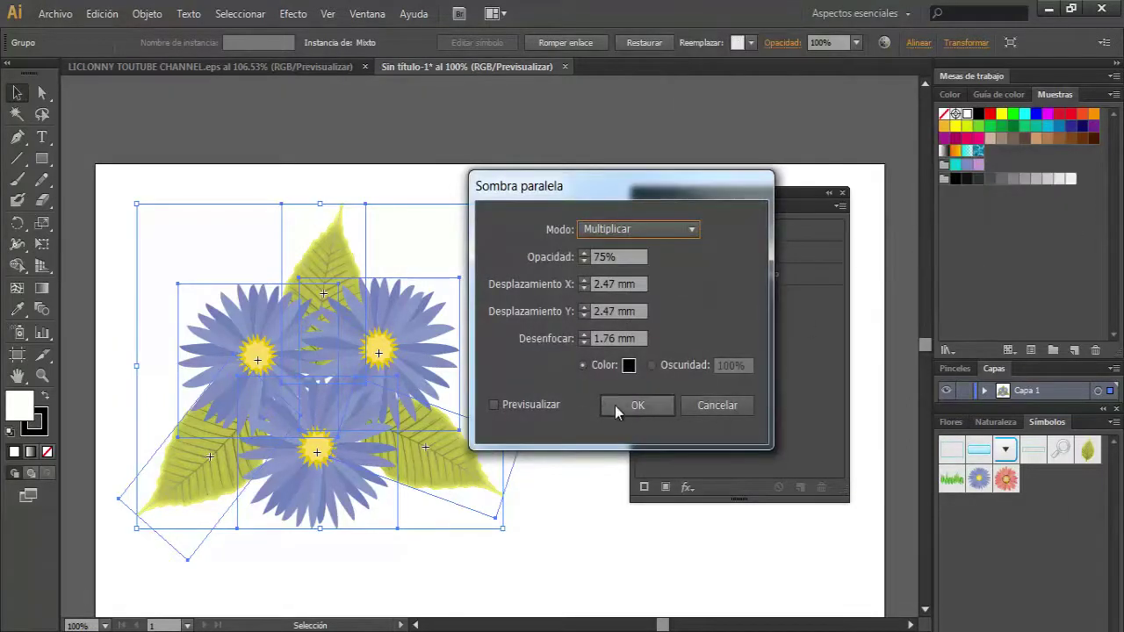
left_click(493, 404)
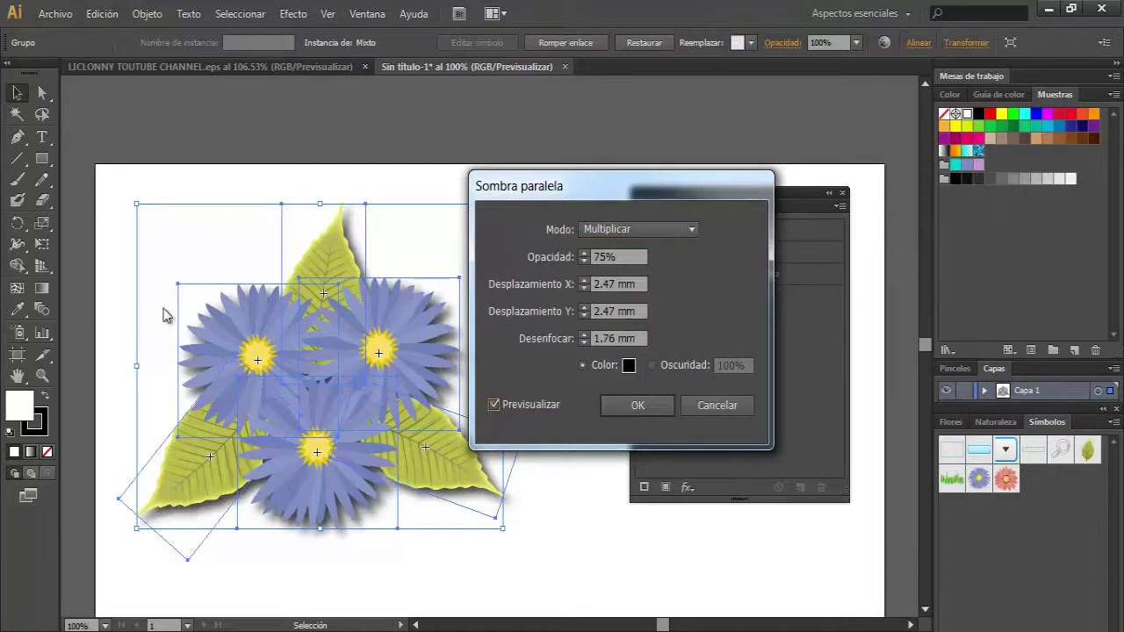
left_click(648, 407)
left_click(565, 262)
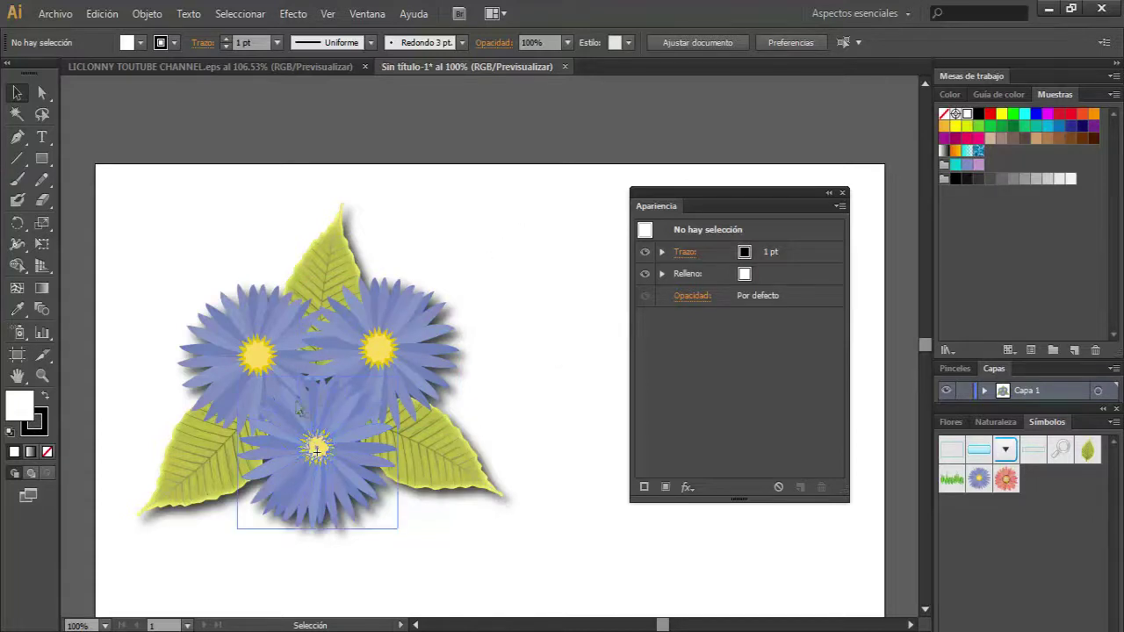
Place a new Áster symbol on the artboard, enlarge it and move it onto the cluster.
left_click(318, 448)
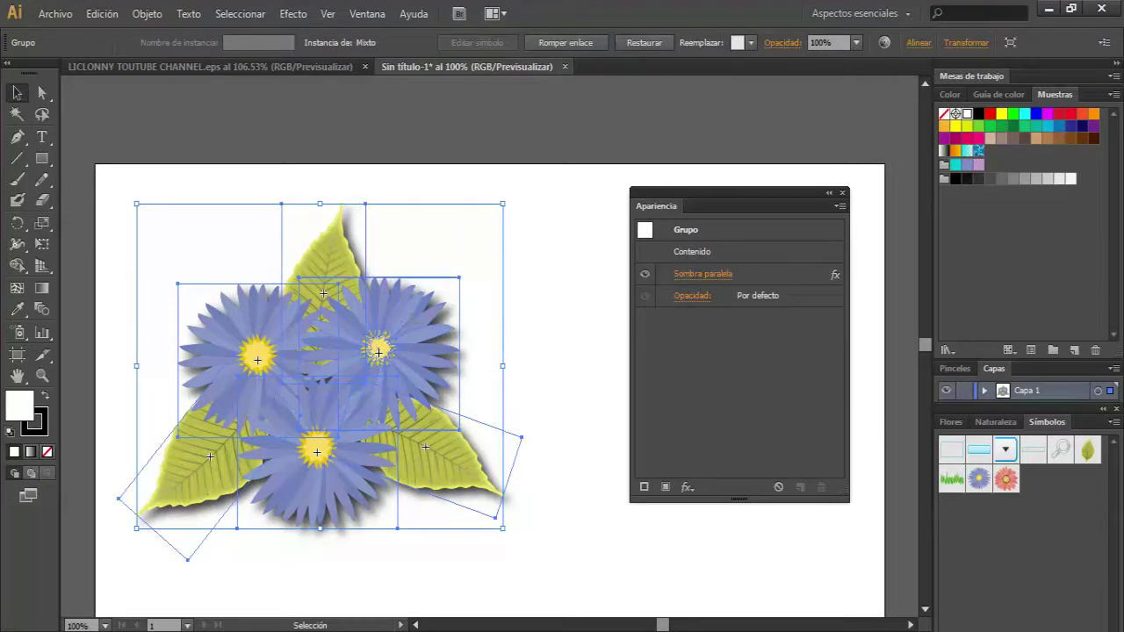
left_click(619, 262)
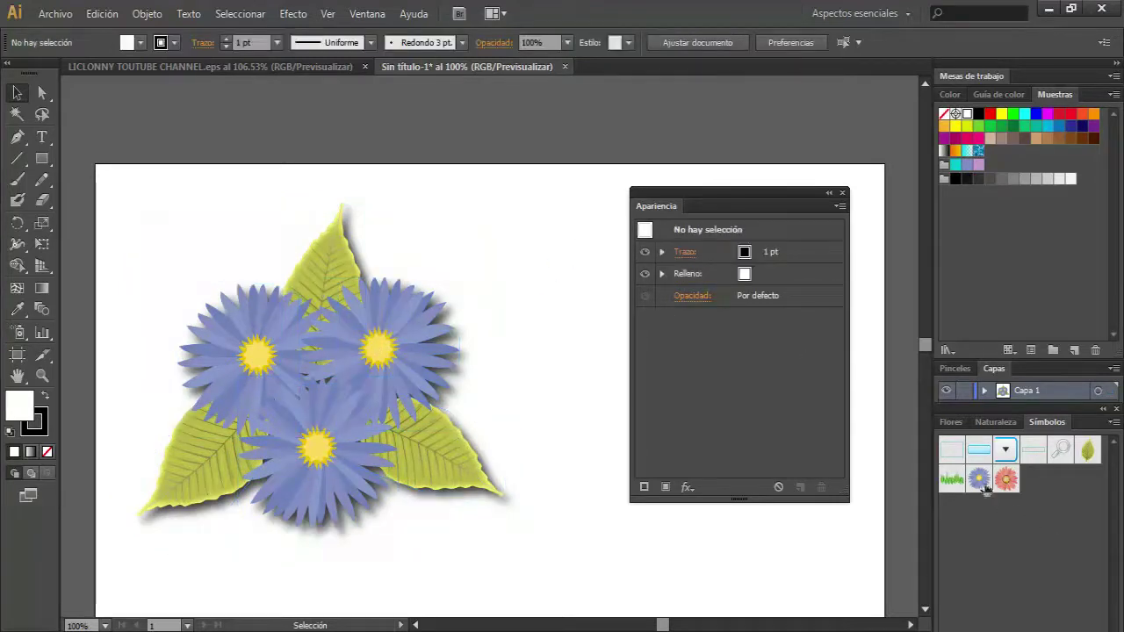
mouse_move(984, 489)
left_mouse_down()
mouse_move(381, 243)
mouse_move(309, 279)
left_mouse_up()
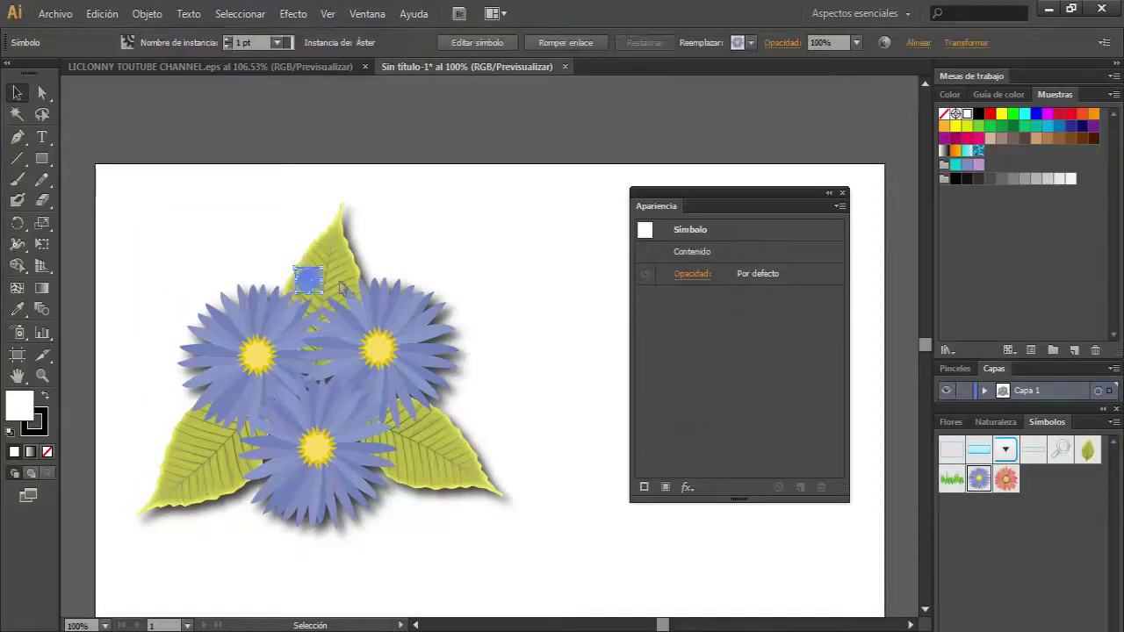
mouse_move(488, 259)
left_mouse_down()
mouse_move(518, 256)
mouse_move(622, 397)
mouse_move(646, 379)
left_mouse_up()
left_click_drag(575, 309, 319, 378)
left_click(484, 252)
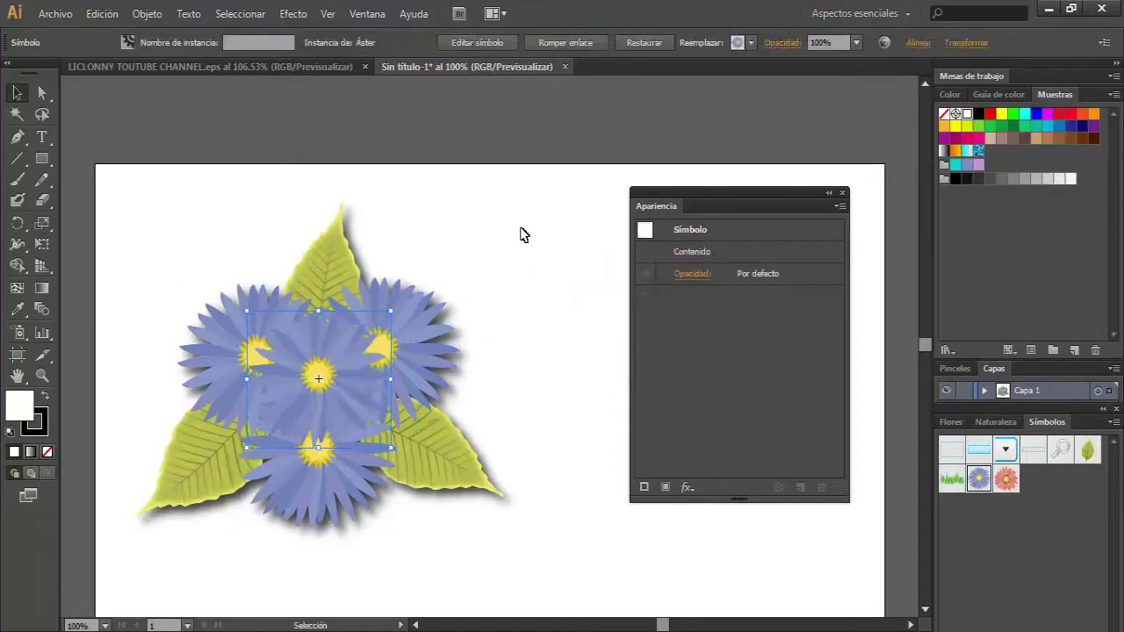
Marquee-select all flowers and leaves and group them.
left_click_drag(125, 200, 612, 604)
right_click(374, 387)
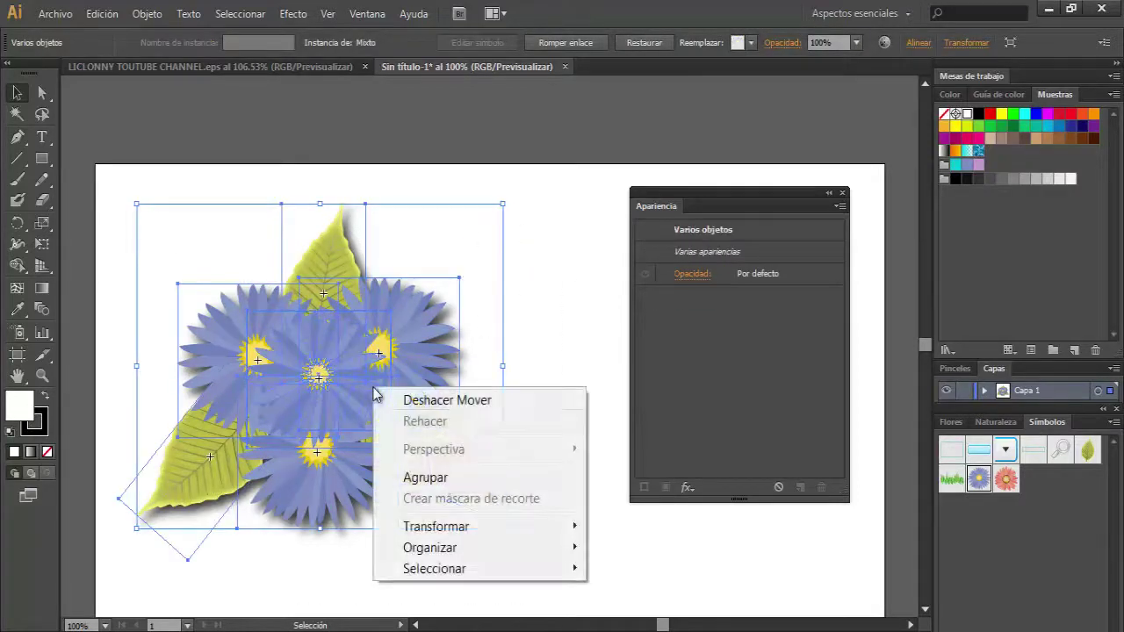
left_click(452, 480)
left_click(561, 307)
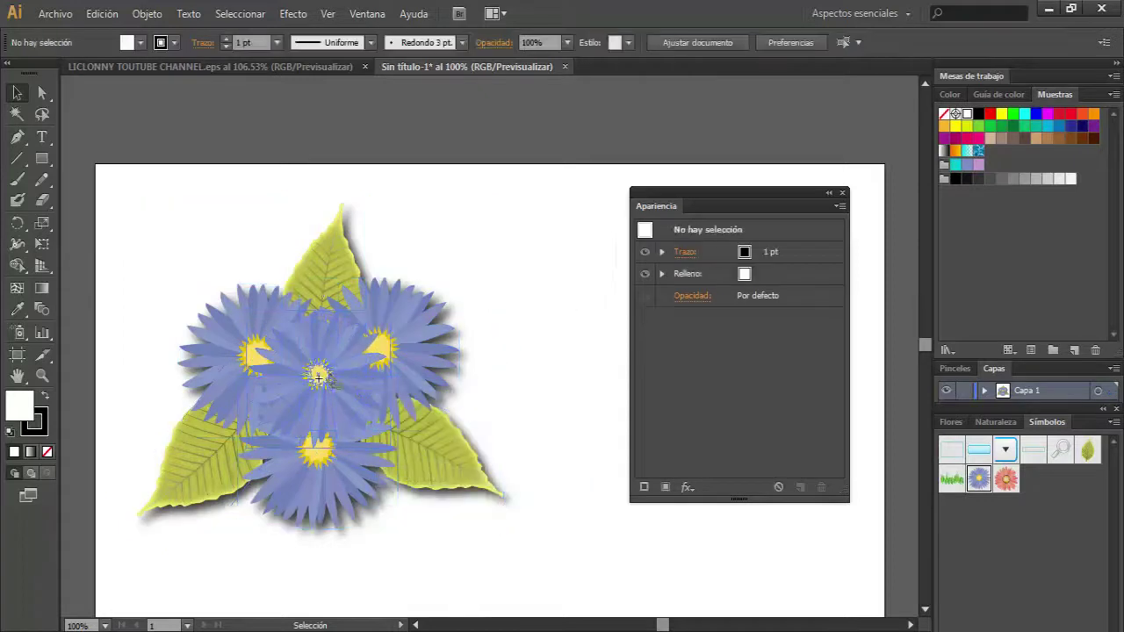
left_click(320, 374)
left_click(506, 409)
Undo the grouping and last move, then place the Áster above the top leaf.
left_click(102, 13)
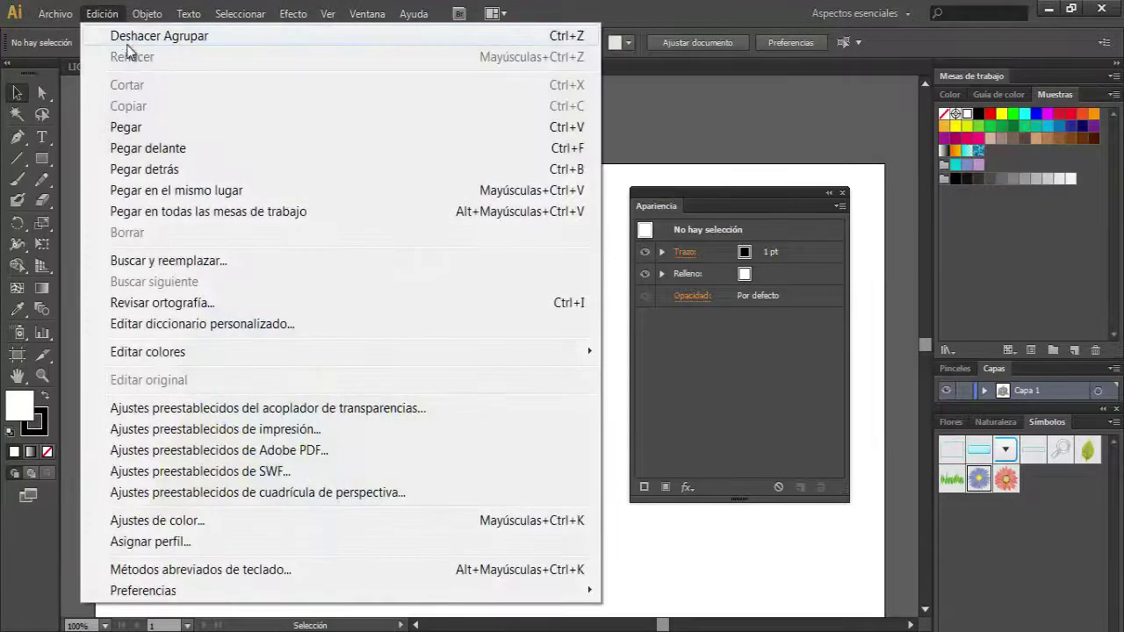
left_click(123, 36)
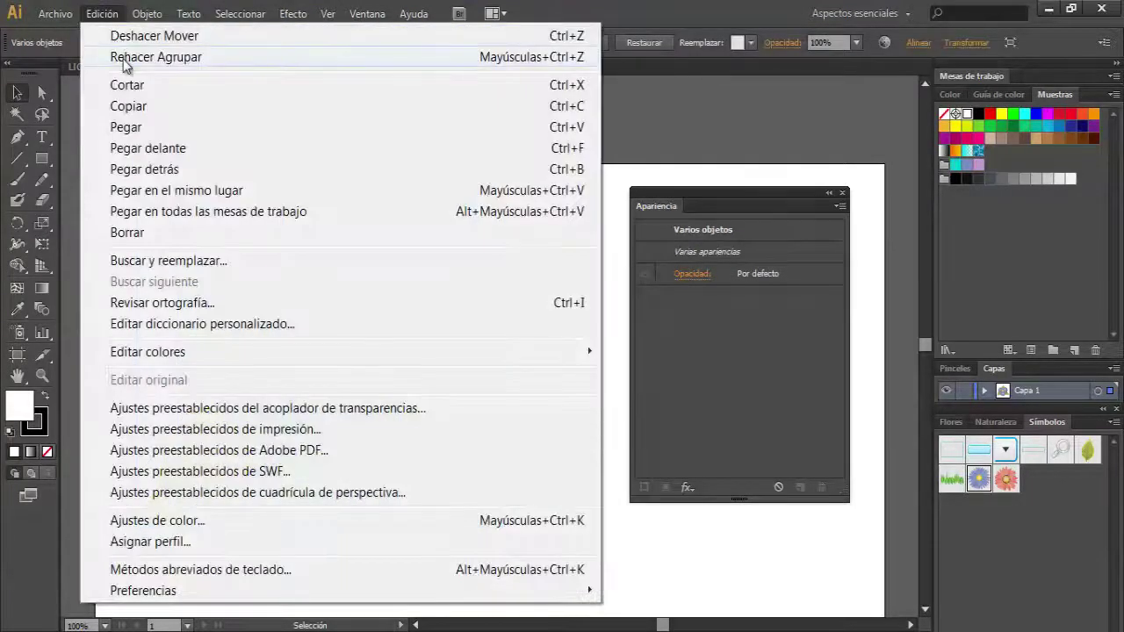
left_click(116, 37)
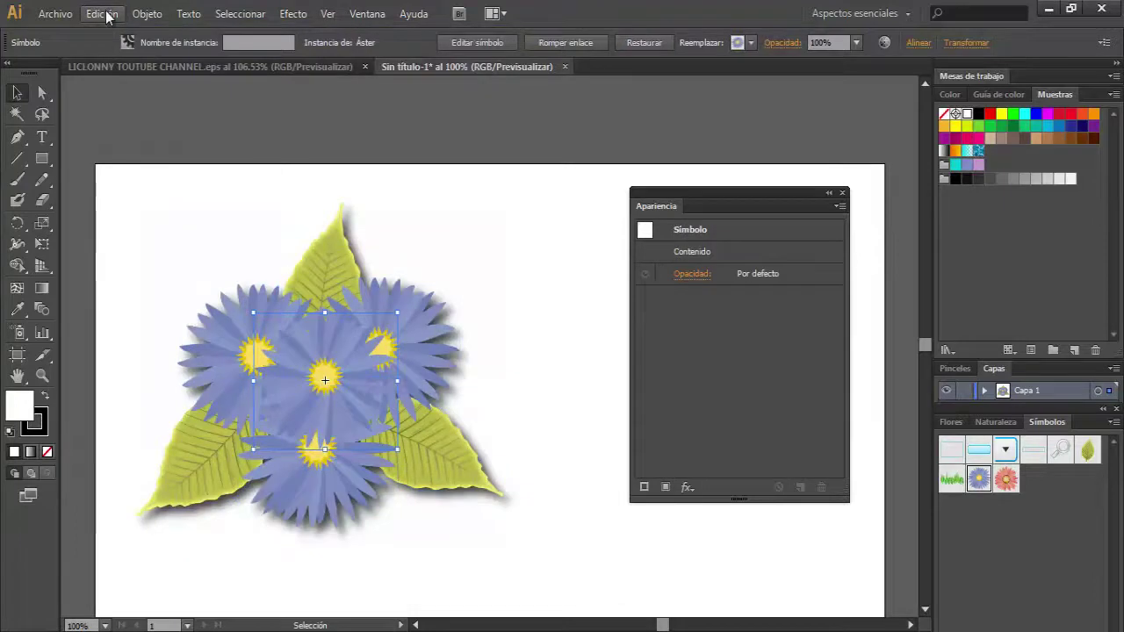
left_click_drag(325, 380, 313, 256)
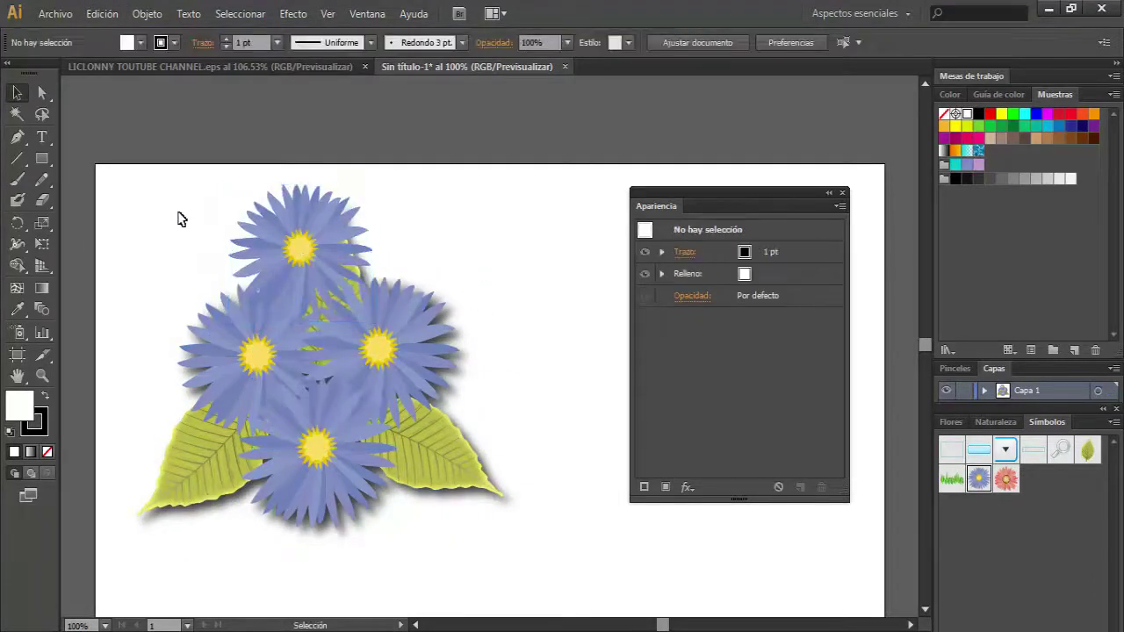
Marquee-select the flowers and leaves and group them via the context menu.
left_click_drag(176, 214, 504, 575)
right_click(296, 257)
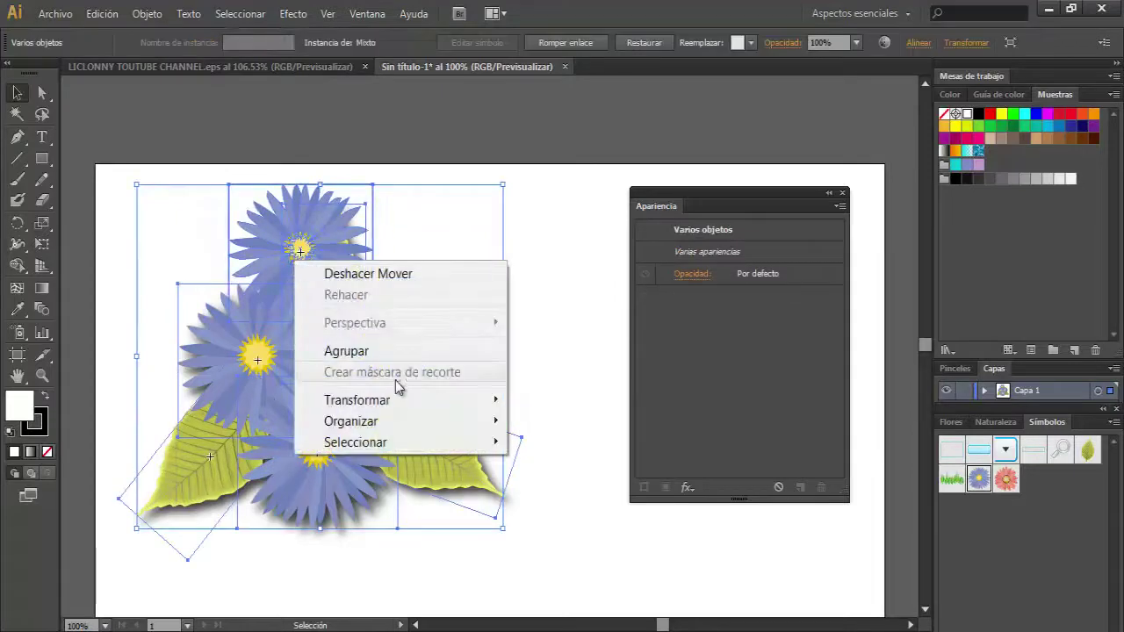
left_click(384, 352)
left_click(514, 331)
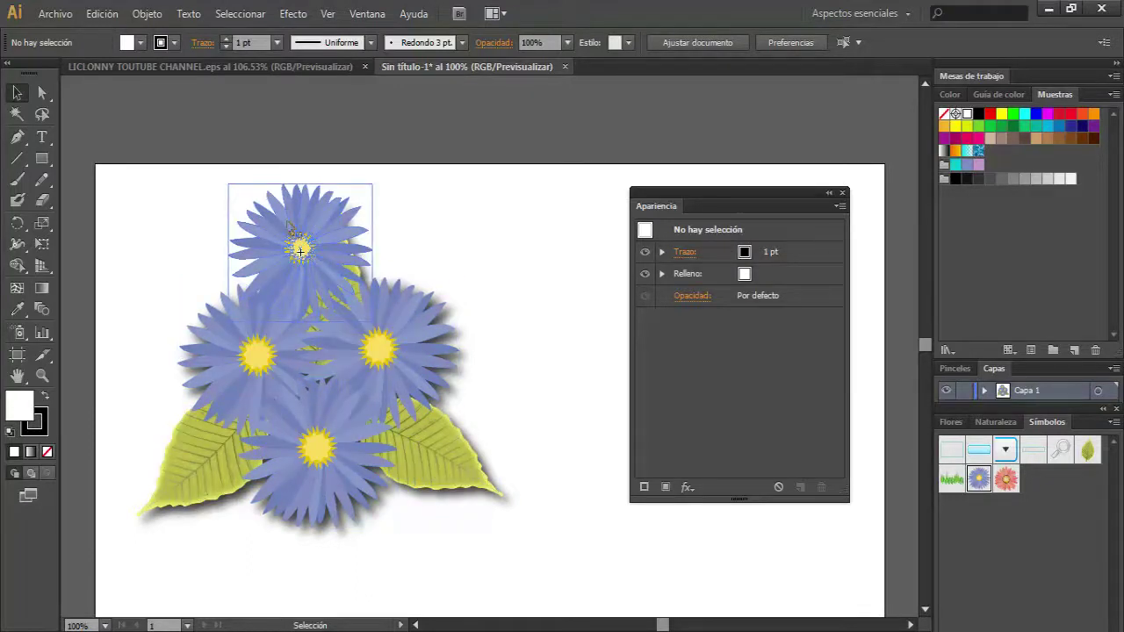
Ungroup the flower and leaf group again, twice over.
left_click_drag(175, 184, 430, 474)
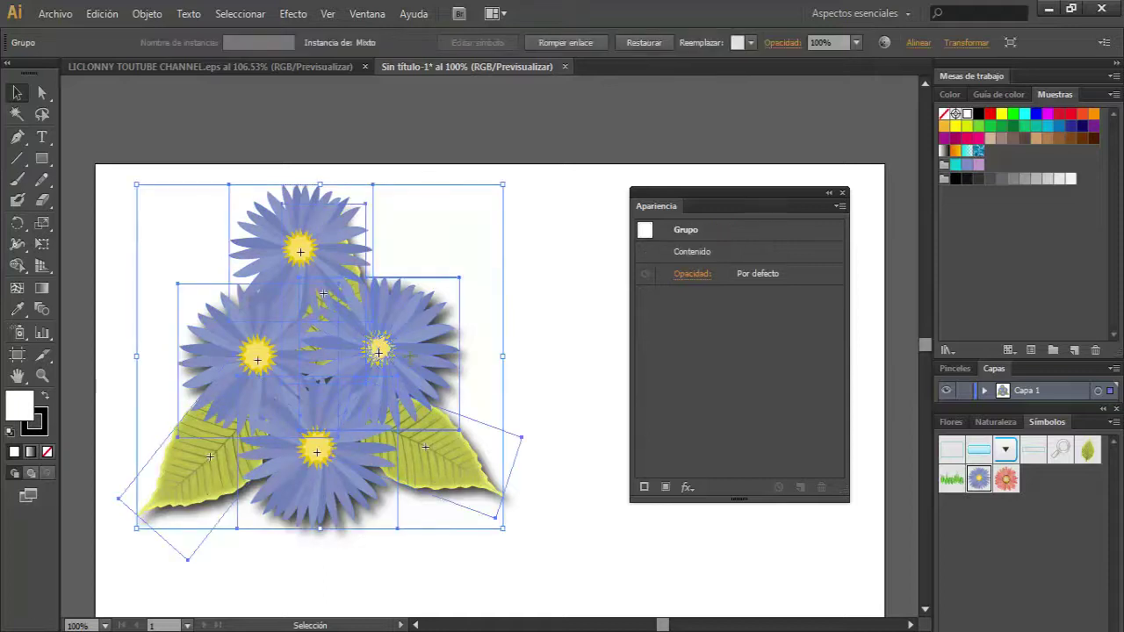
left_click(559, 336)
key("ctrl+z")
right_click(398, 366)
left_click(492, 482)
left_click(528, 316)
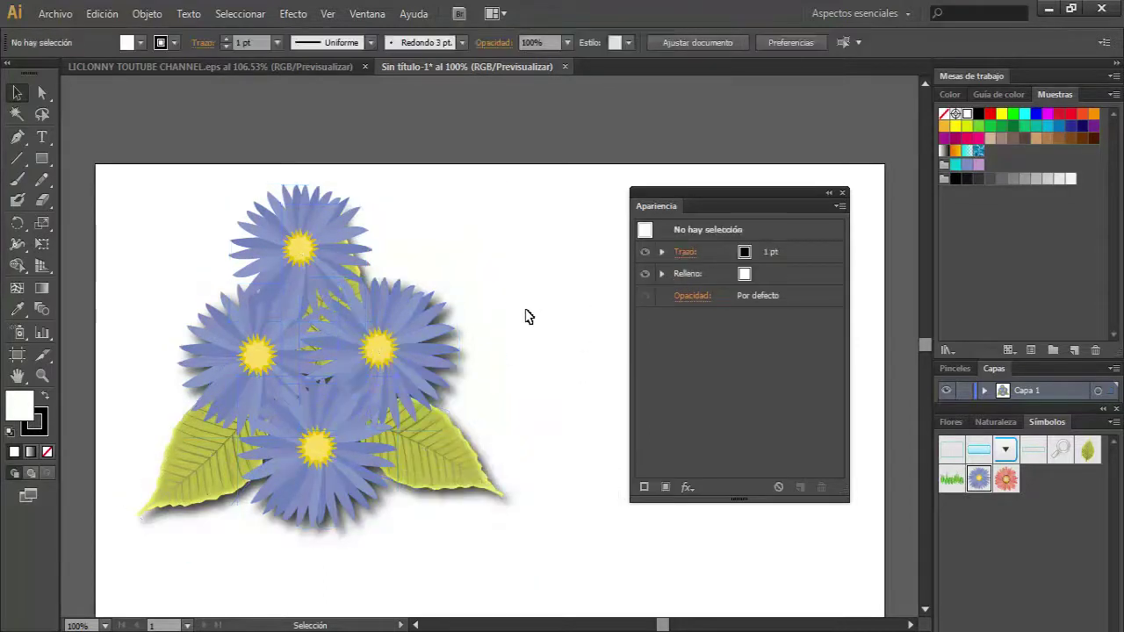
left_click(377, 350)
right_click(424, 305)
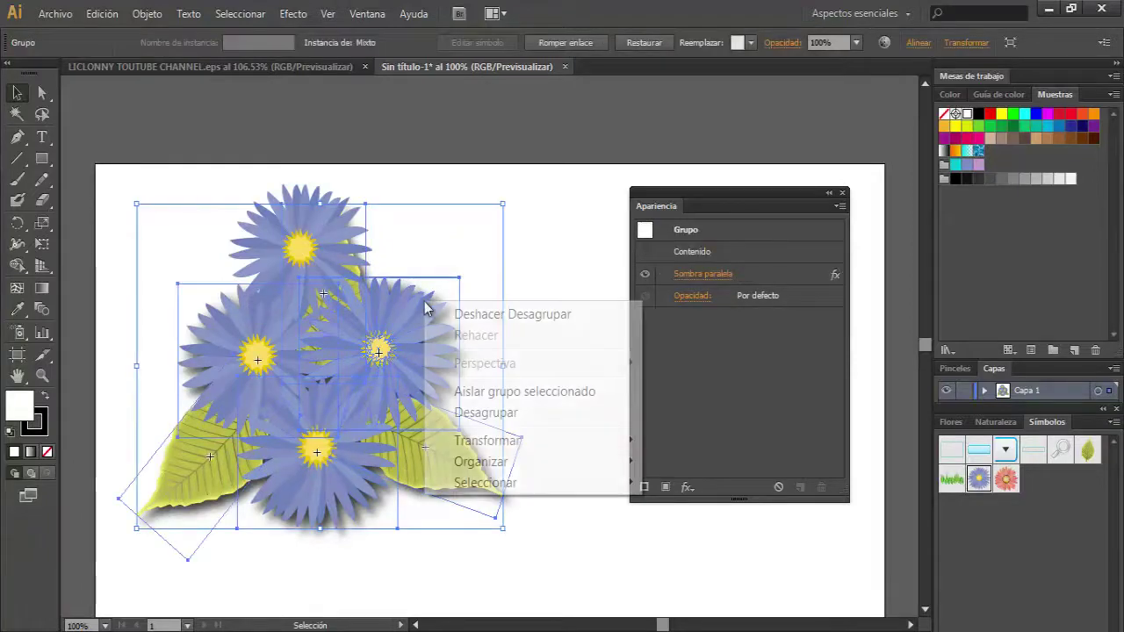
left_click(486, 412)
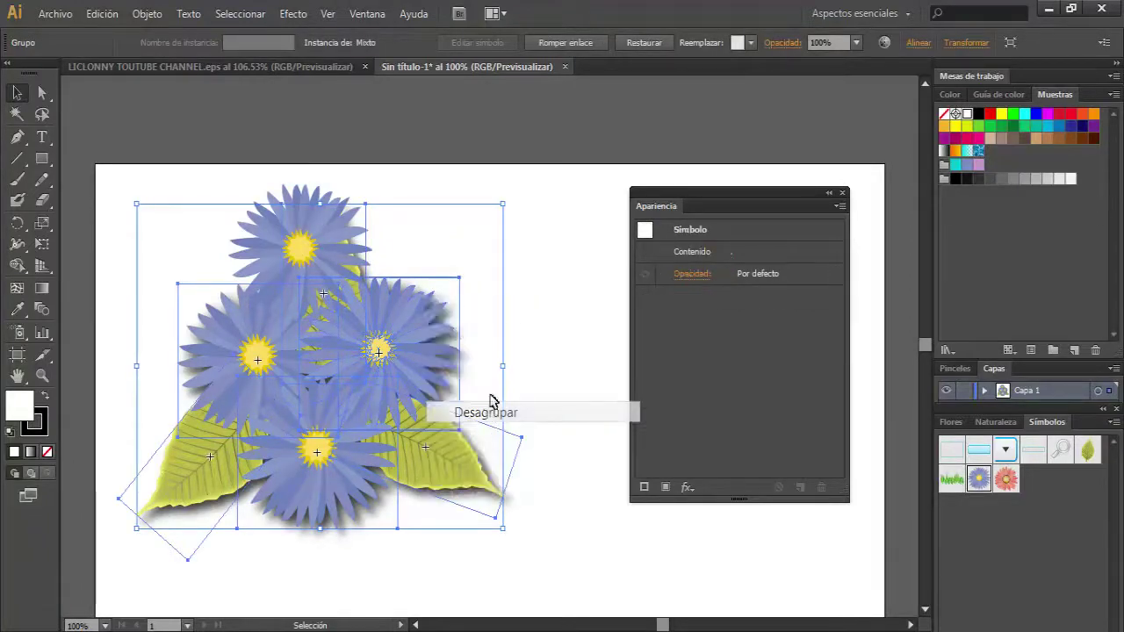
left_click(528, 264)
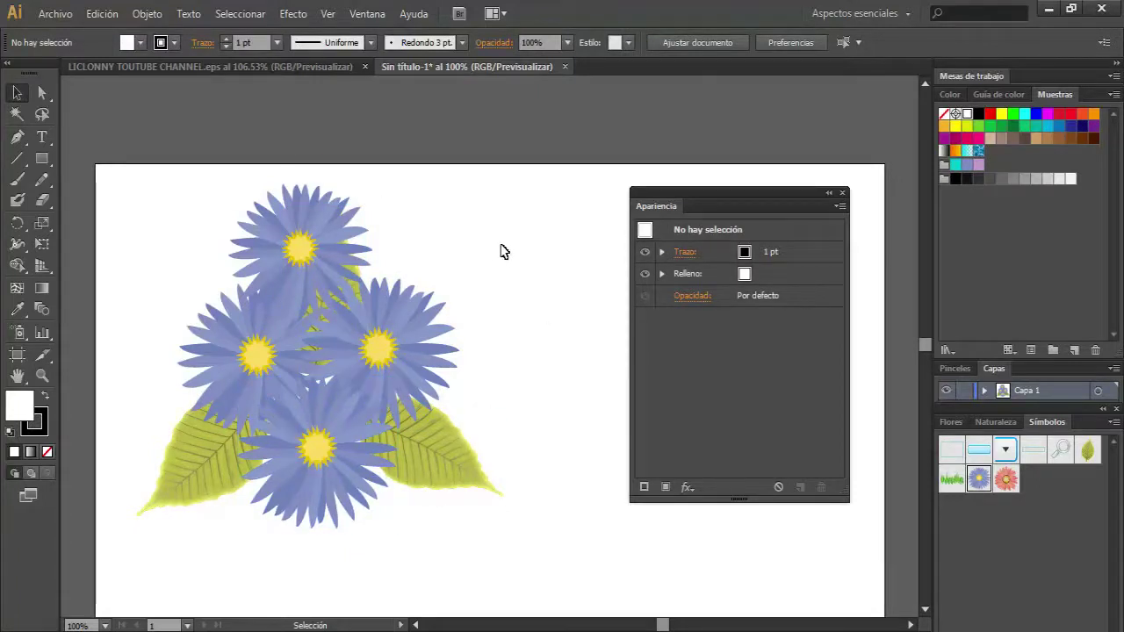
Reselect all flowers and leaves, group them with Objeto > Agrupar, and select the group.
left_click_drag(102, 195, 467, 547)
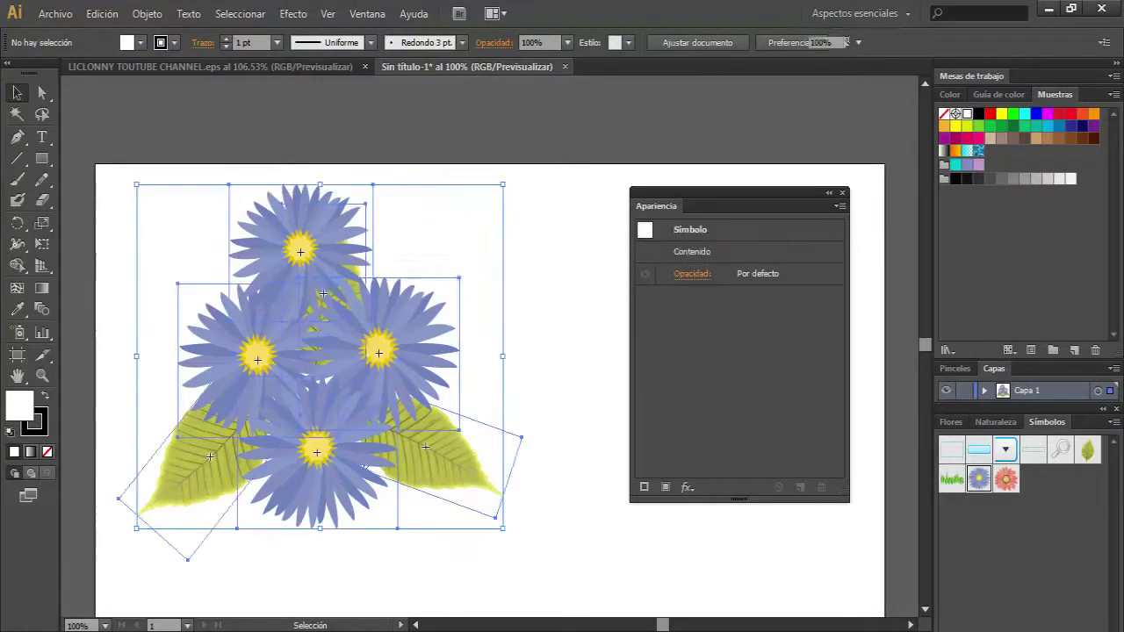
right_click(395, 332)
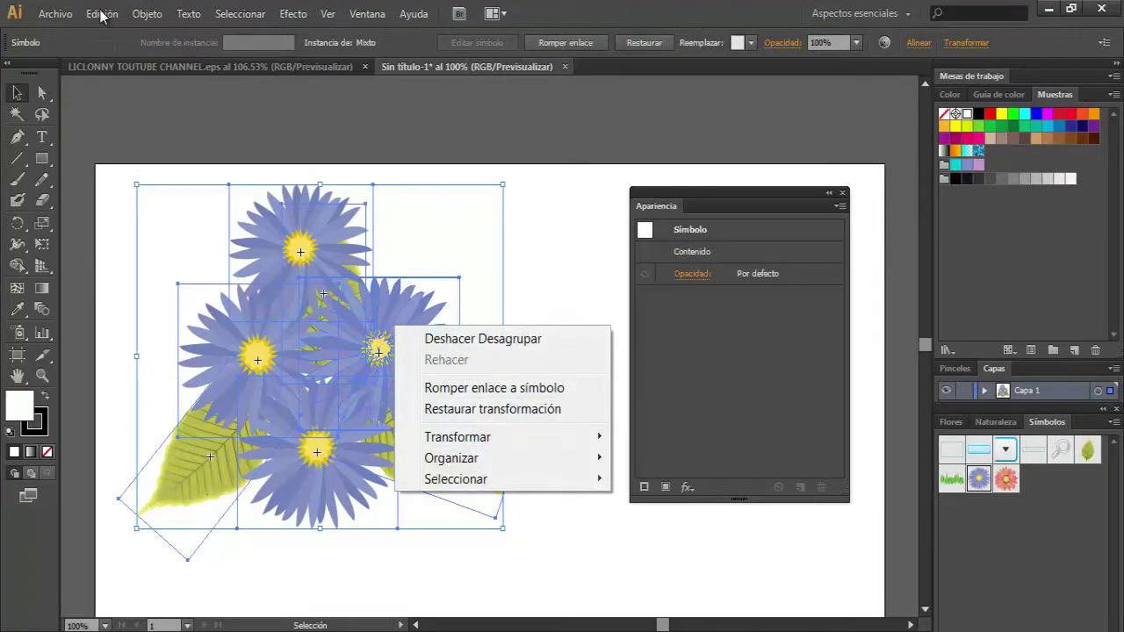
left_click(147, 14)
left_click(204, 67)
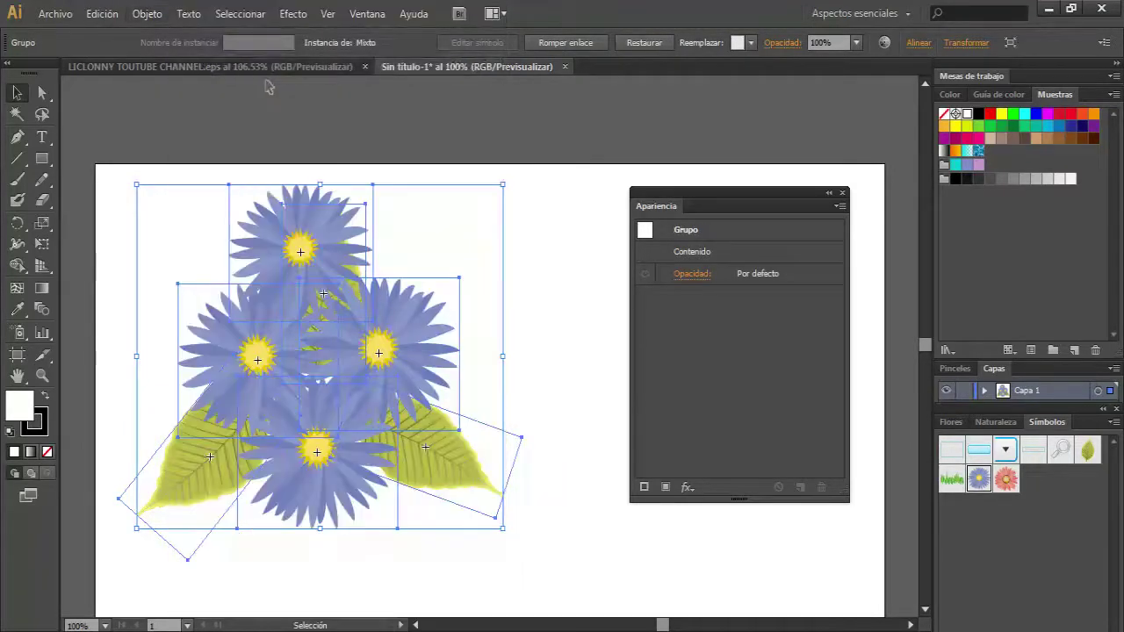
left_click(527, 250)
Add a Sombra paralela (75% opacity, 2.47 mm offsets, 1.76 mm blur) to the regrouped arrangement.
left_click(375, 348)
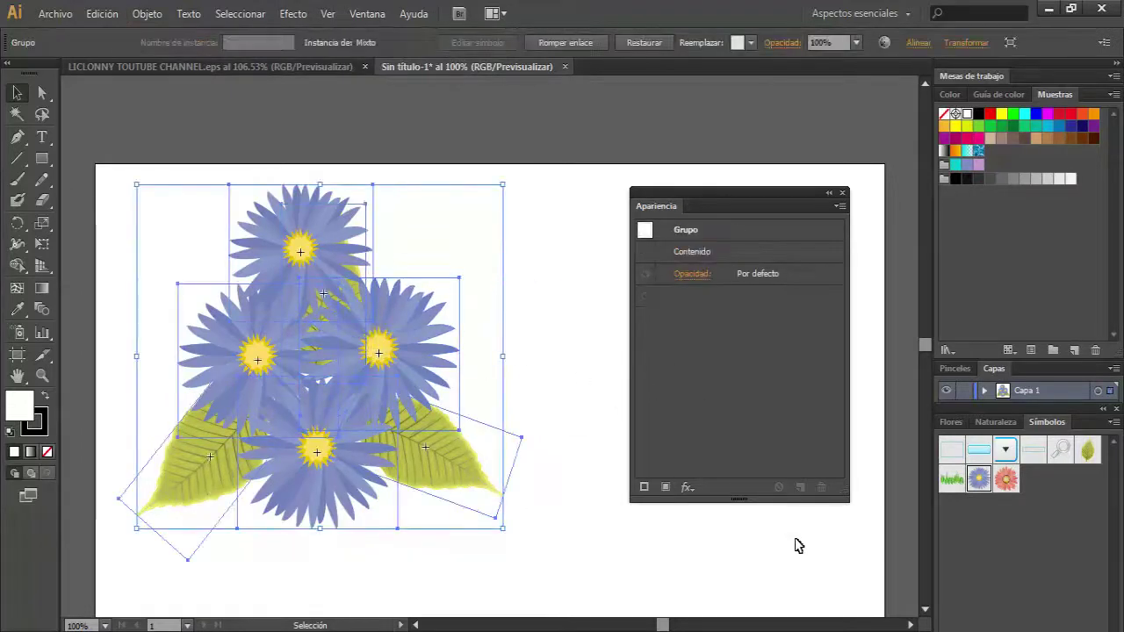
left_click(687, 488)
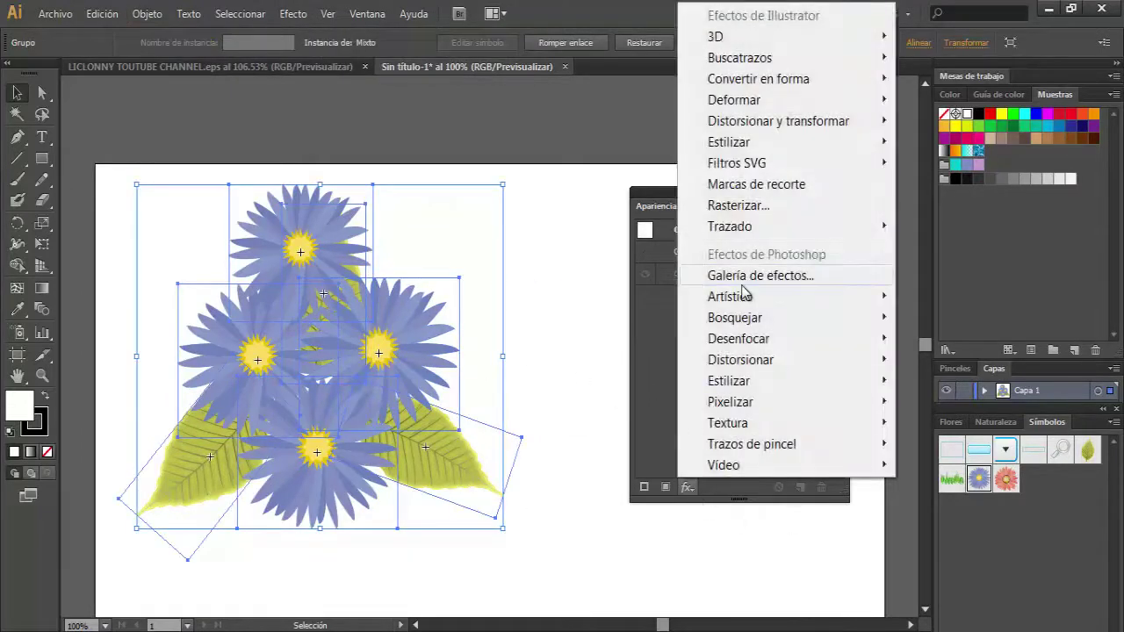
mouse_move(729, 142)
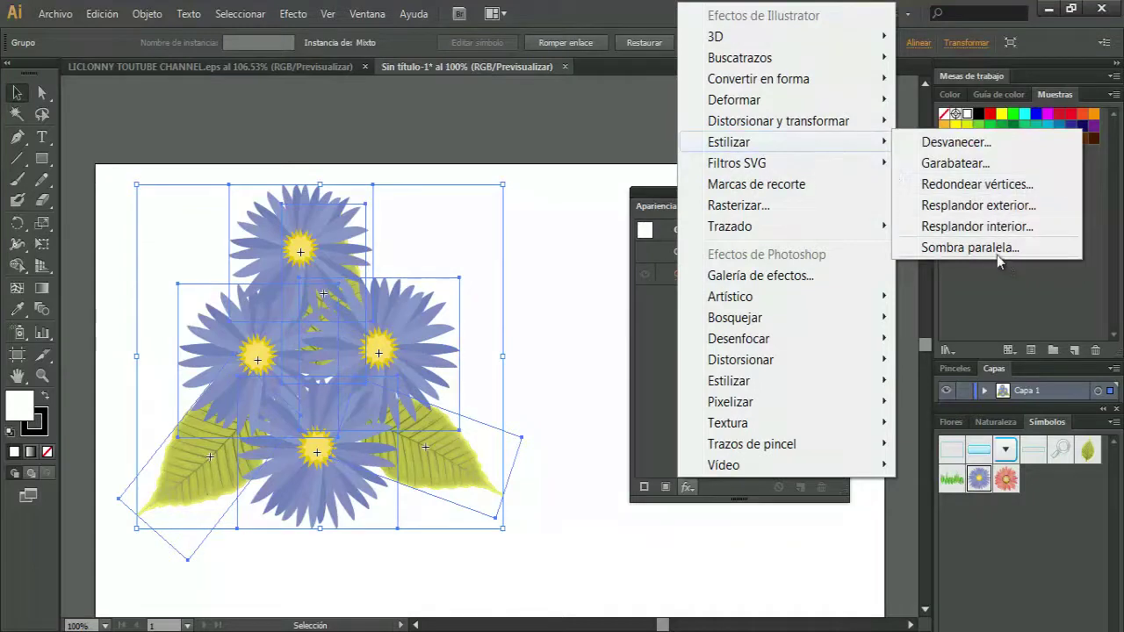
left_click(995, 250)
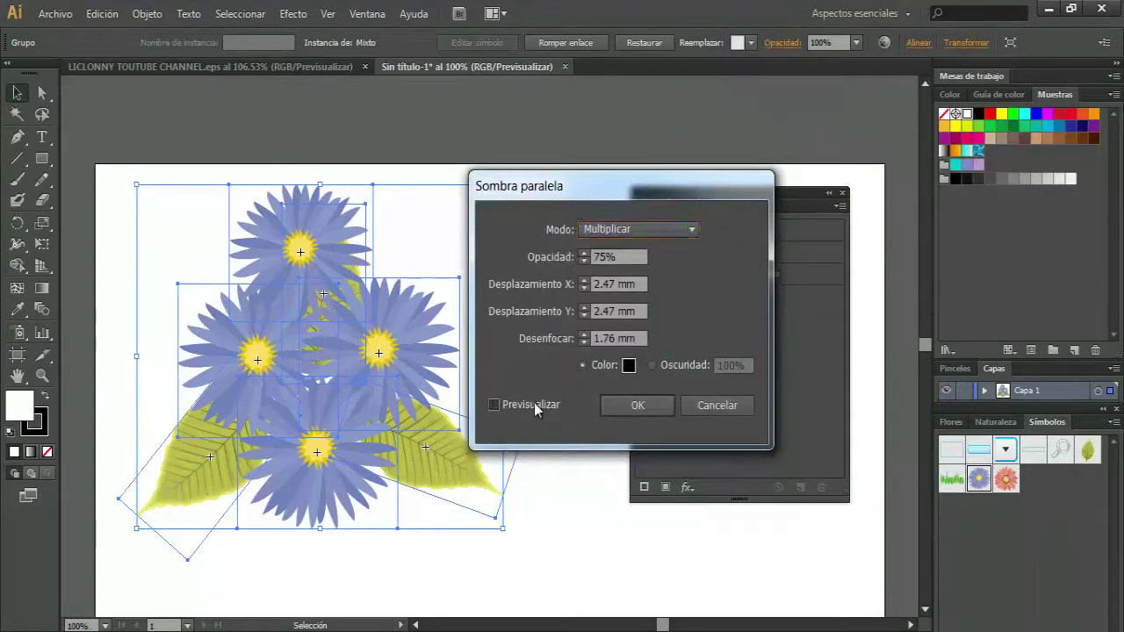
left_click(533, 403)
left_click(636, 410)
left_click(456, 229)
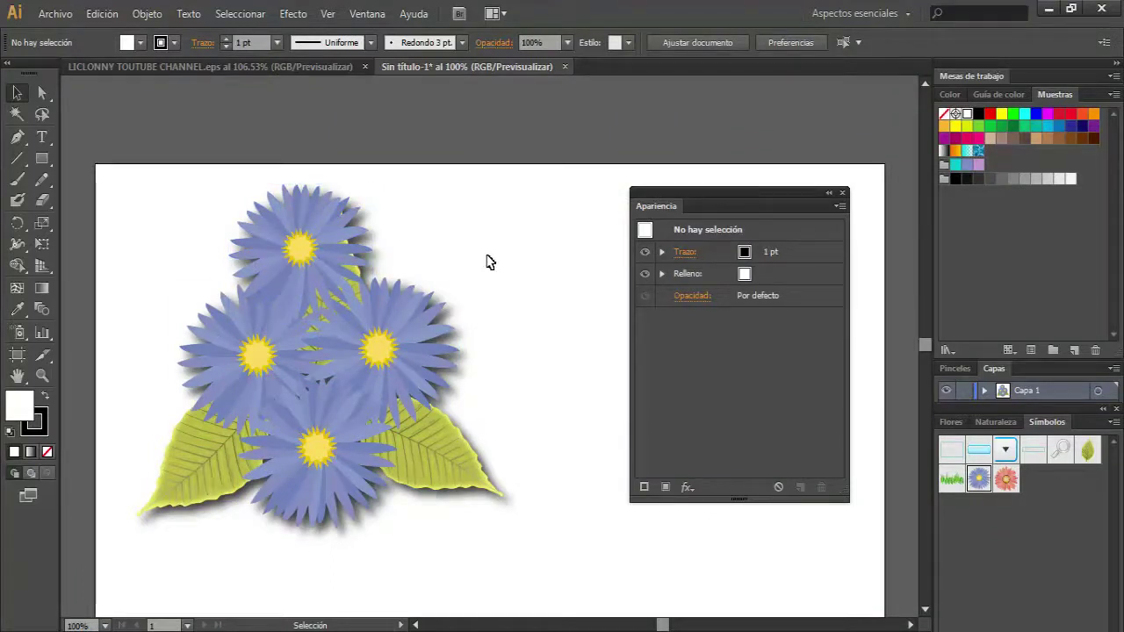
left_click(243, 326)
left_click(451, 235)
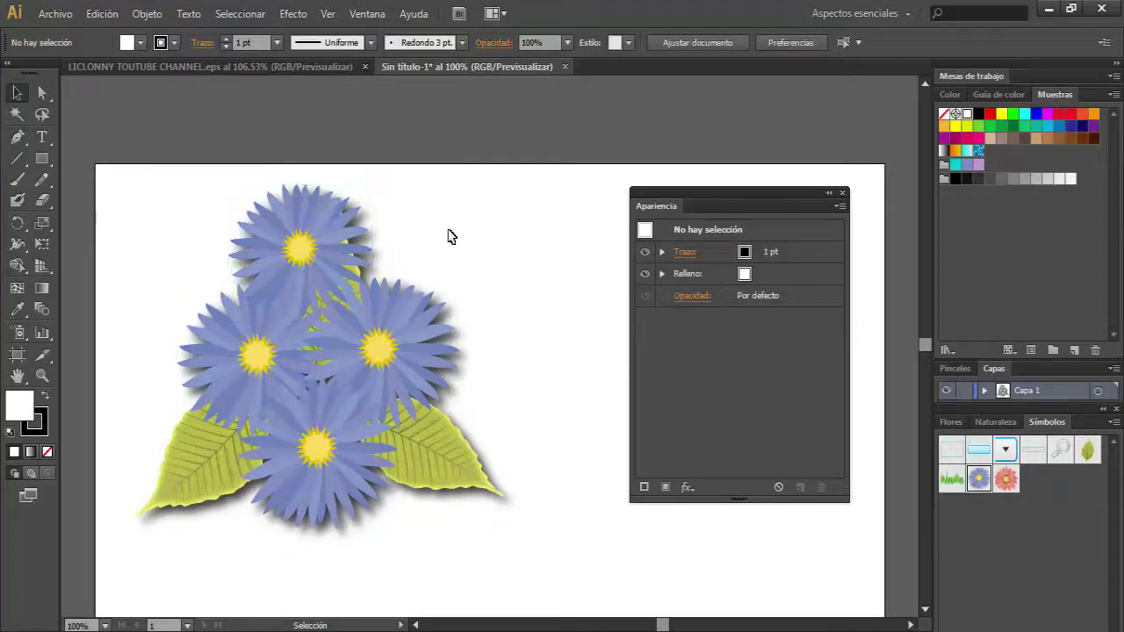
left_click(102, 14)
Undo the group drop shadow and grouping, then move the top flower out to the upper right.
left_click(132, 35)
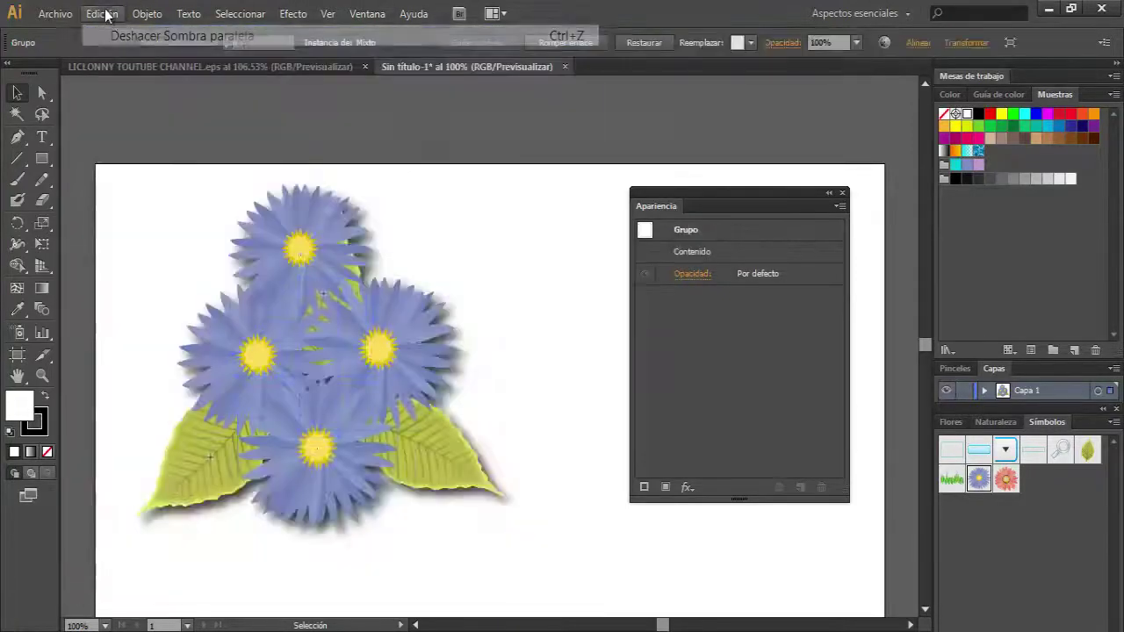
left_click(106, 14)
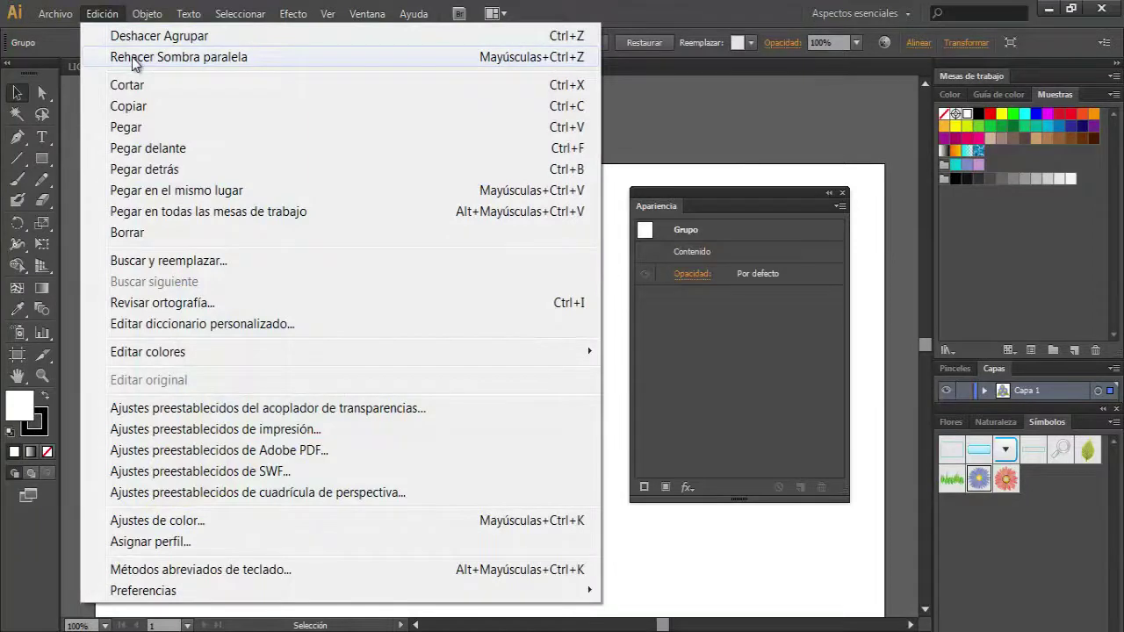
left_click(122, 35)
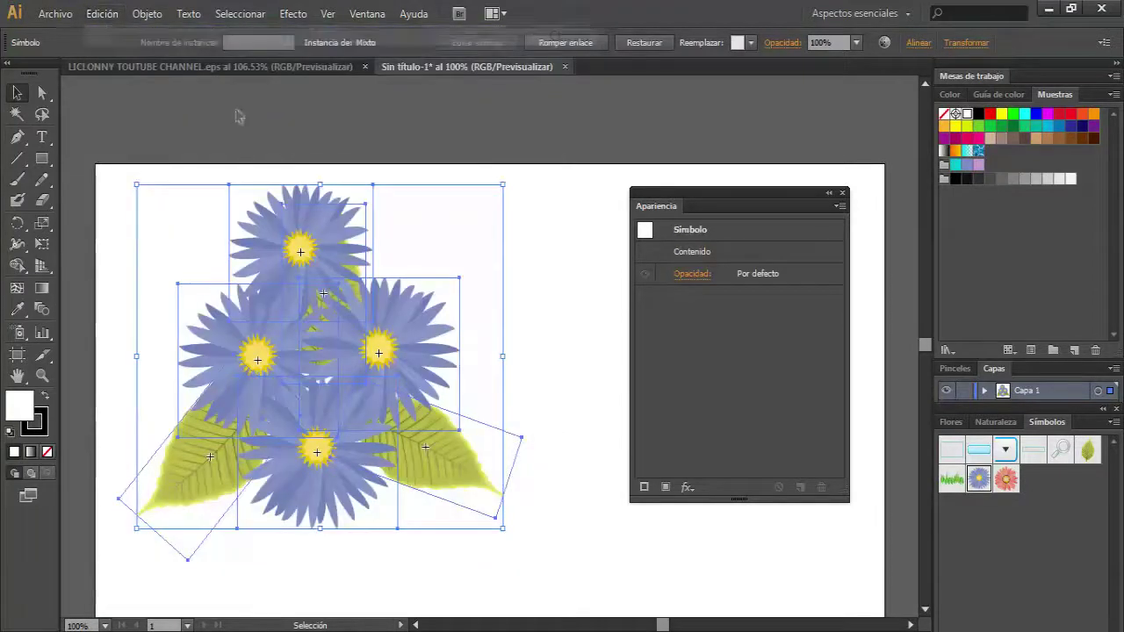
left_click(369, 203)
left_click_drag(294, 251, 506, 238)
Give the remaining flowers and leaves individual drop shadows and delete the loose top-right flower.
left_click_drag(170, 216, 402, 484)
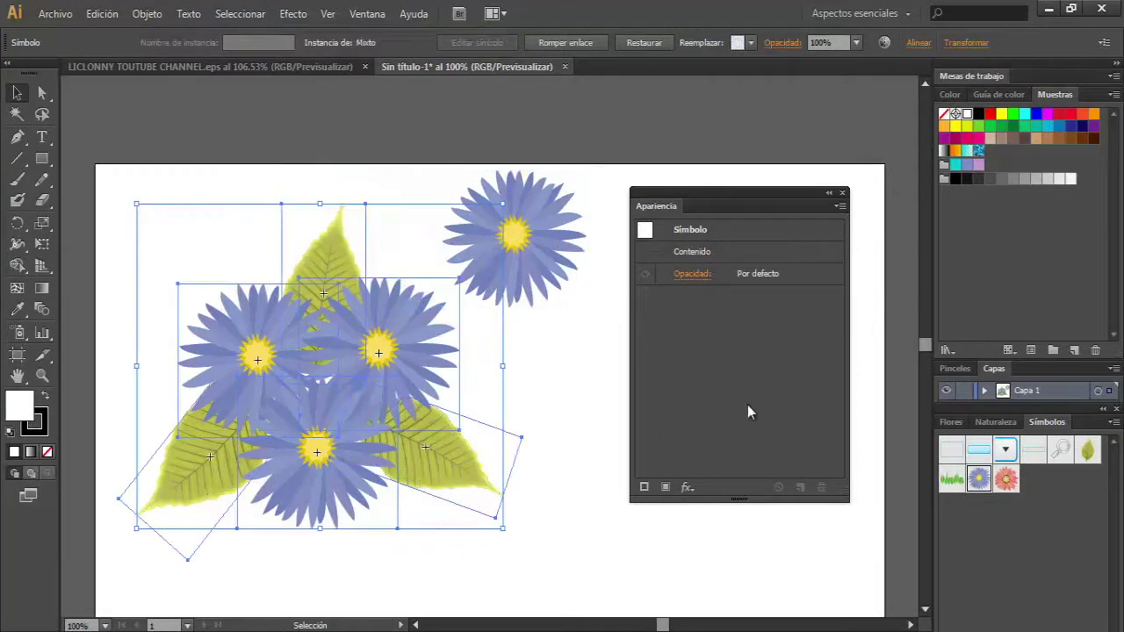
left_click(687, 486)
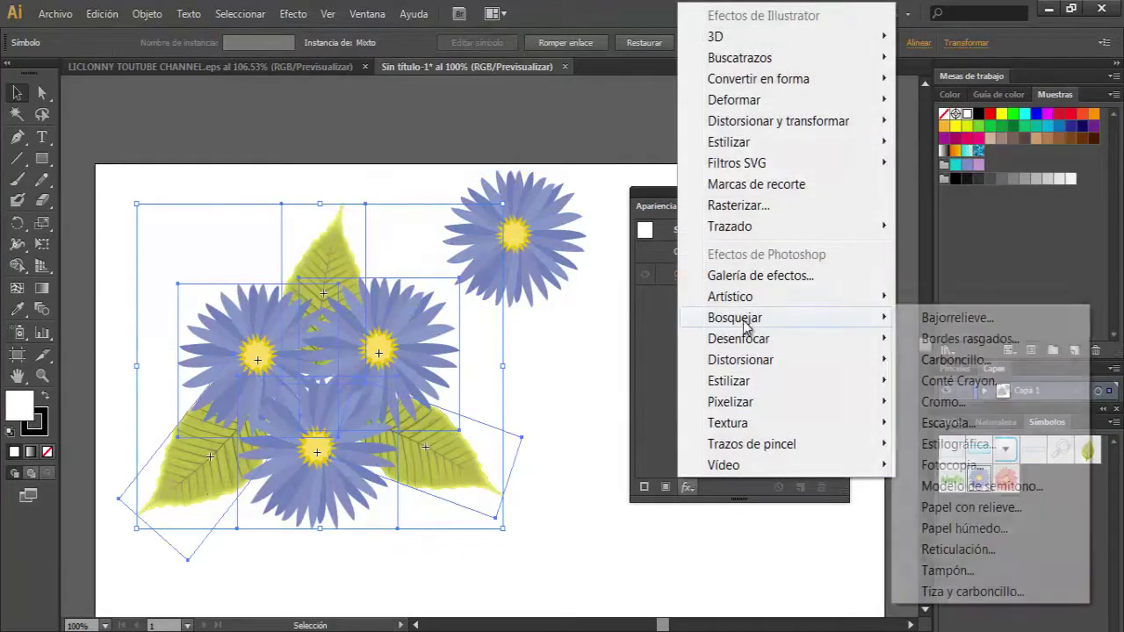
mouse_move(728, 142)
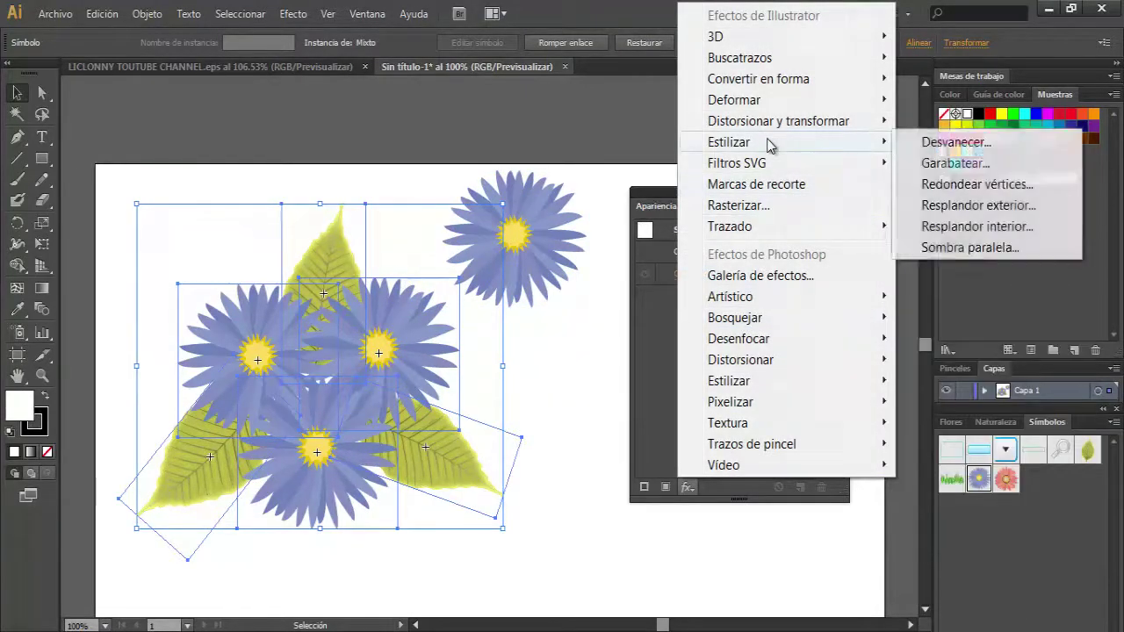
left_click(939, 247)
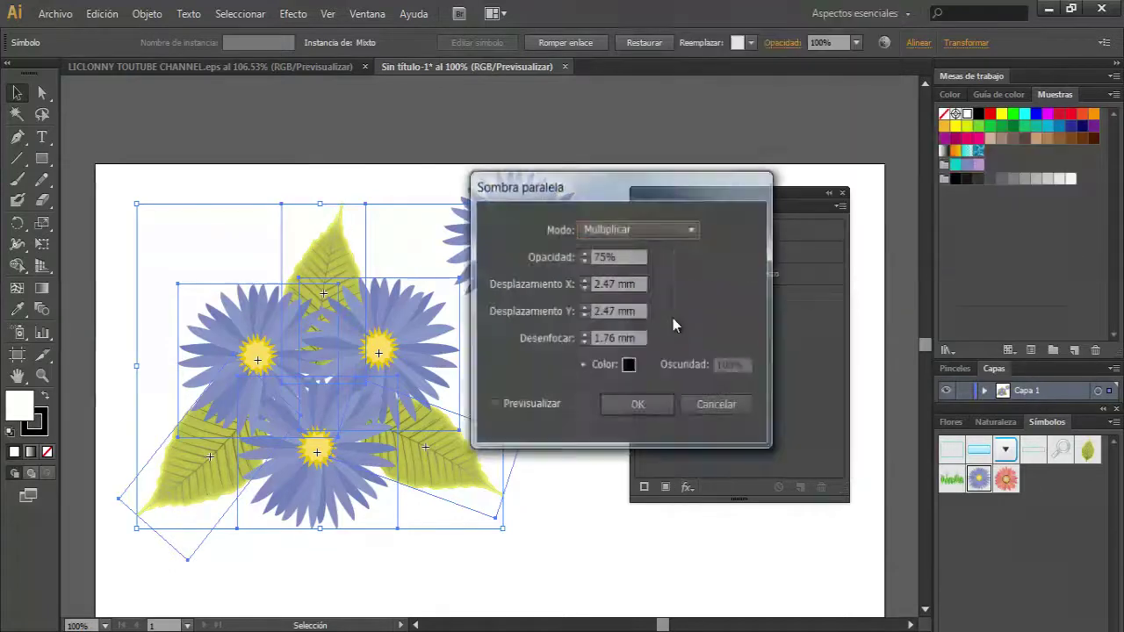
left_click(638, 405)
left_click(562, 387)
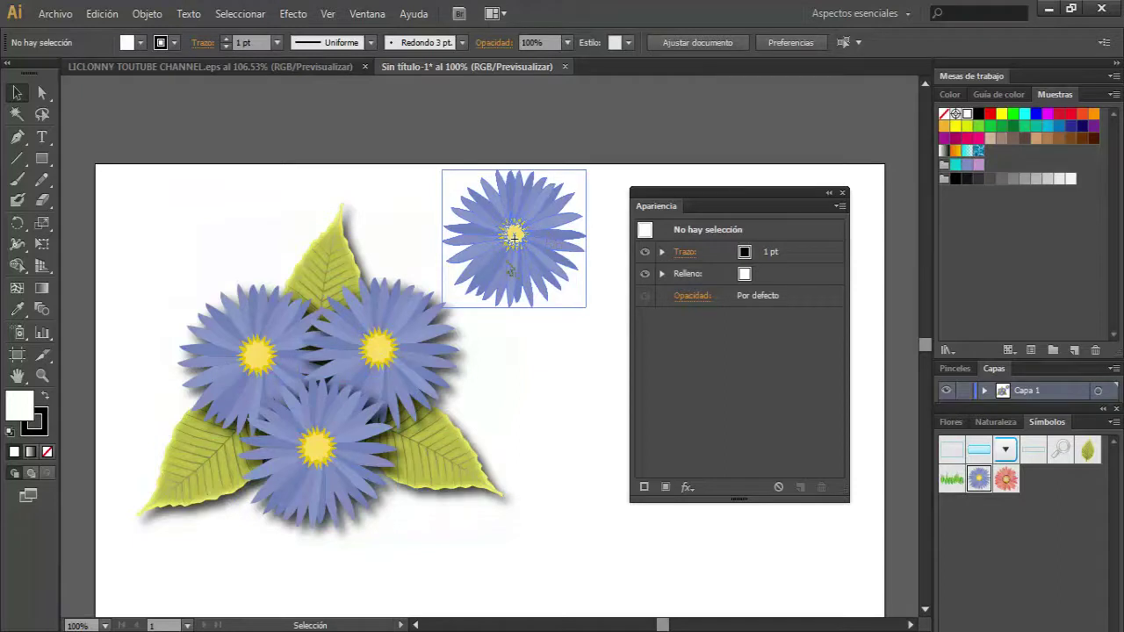
left_click_drag(514, 237, 522, 239)
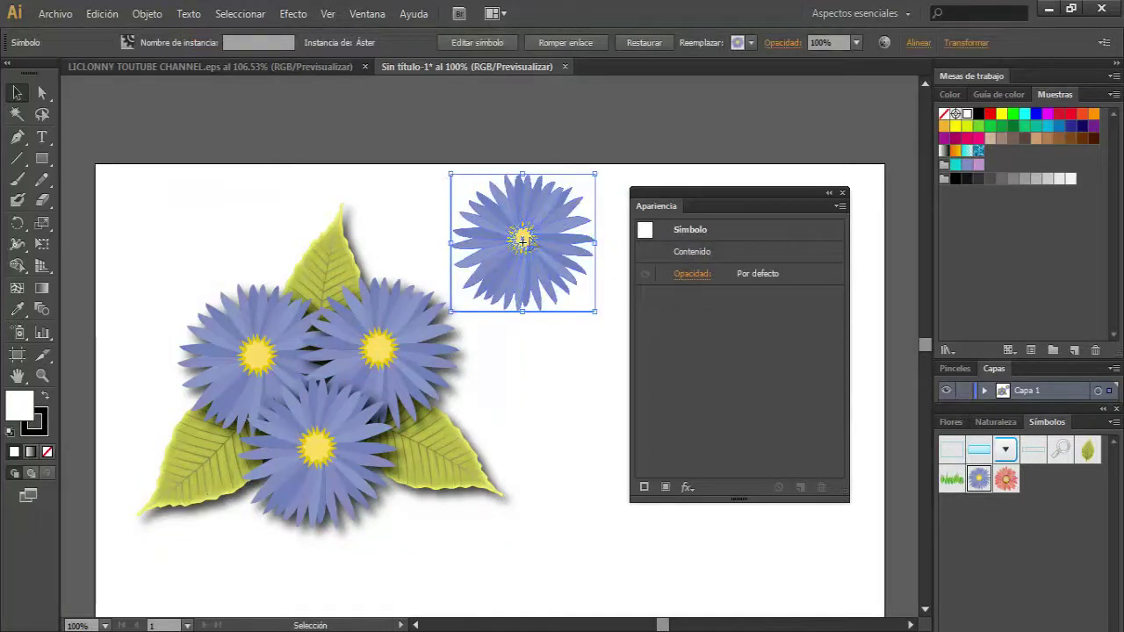
key("Delete")
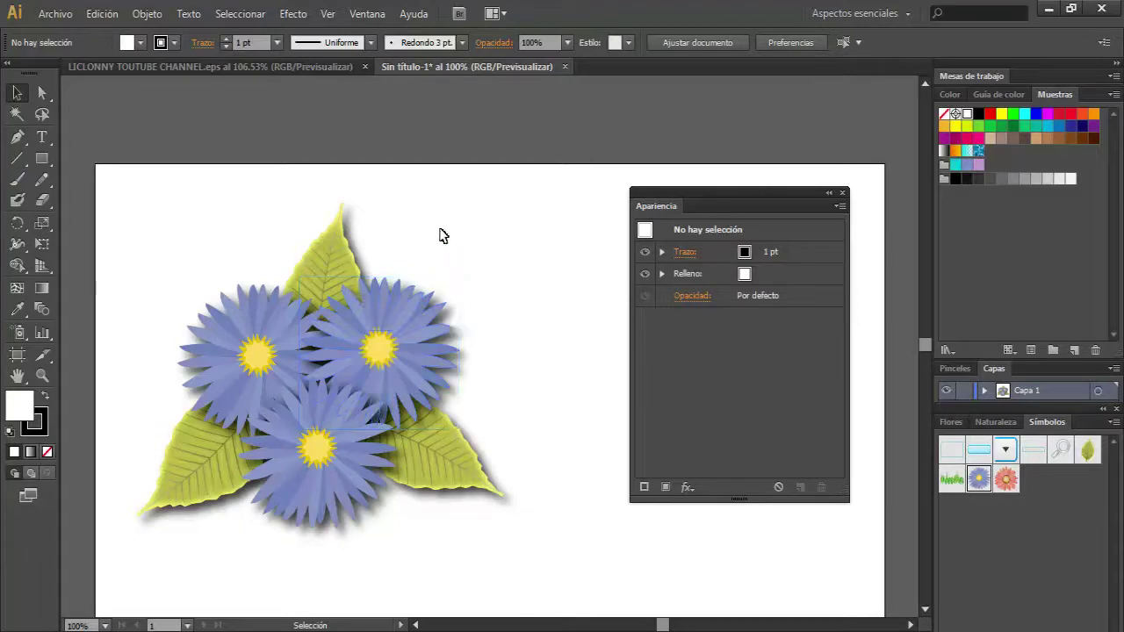
Select all shadowed flowers and leaves and group them with Objeto > Agrupar.
left_click(378, 351)
left_click(256, 356)
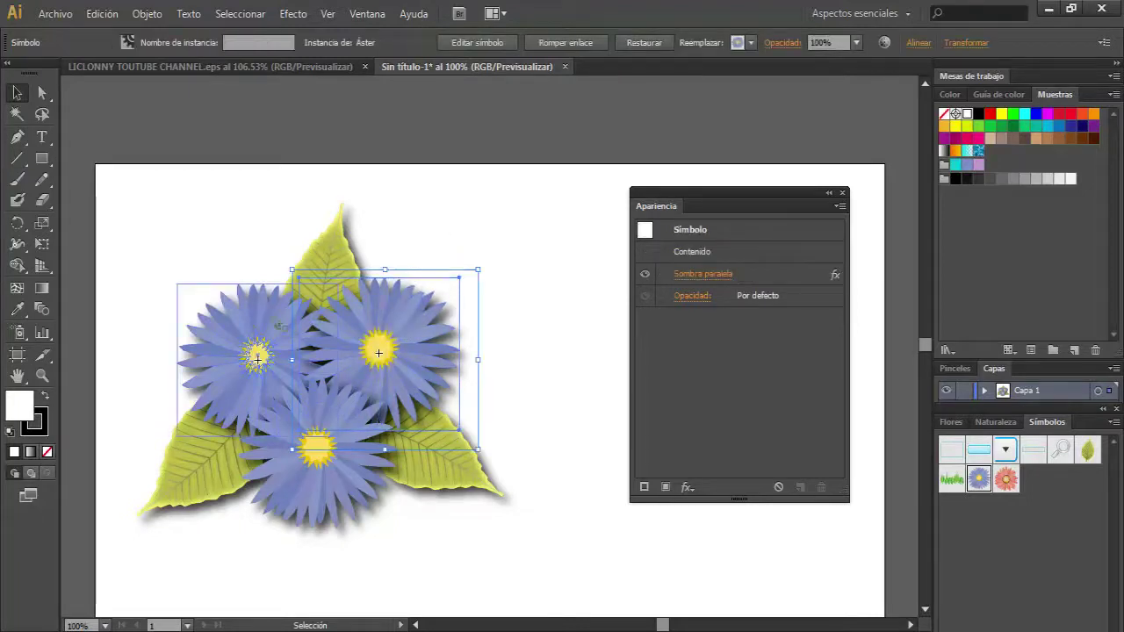
left_click(432, 194)
left_click(321, 246)
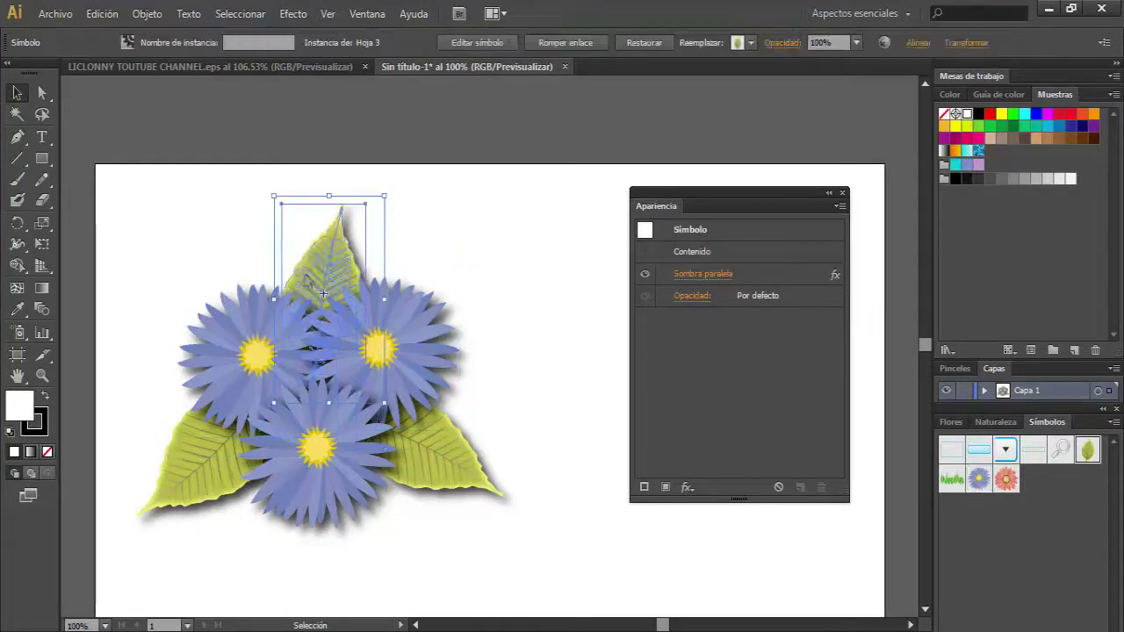
key("ctrl+a")
right_click(373, 373)
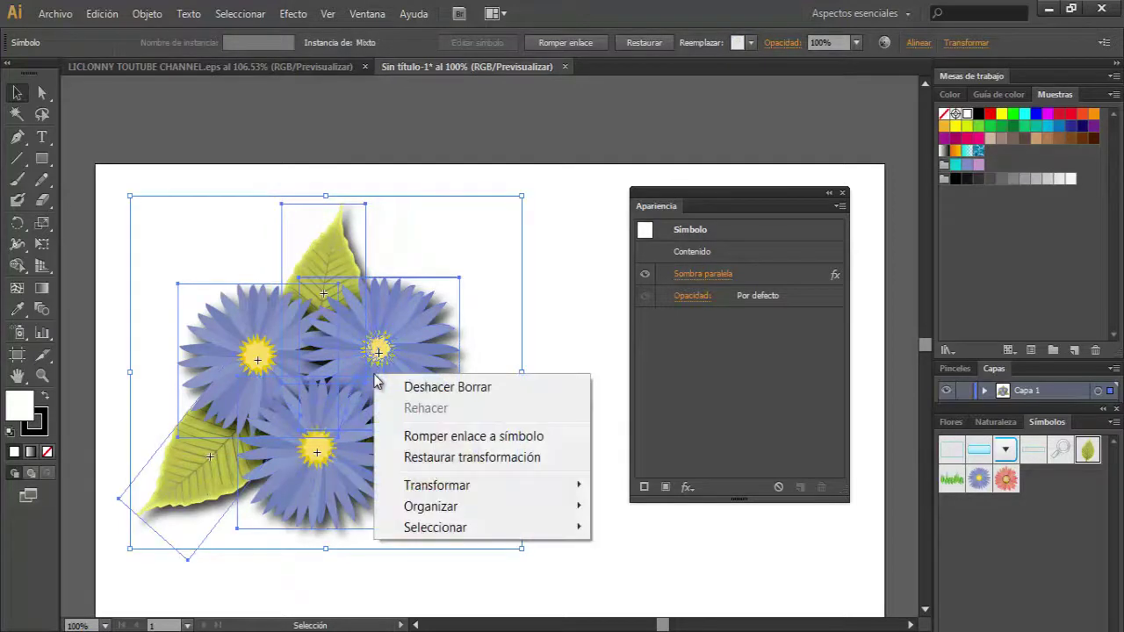
left_click(148, 15)
left_click(215, 64)
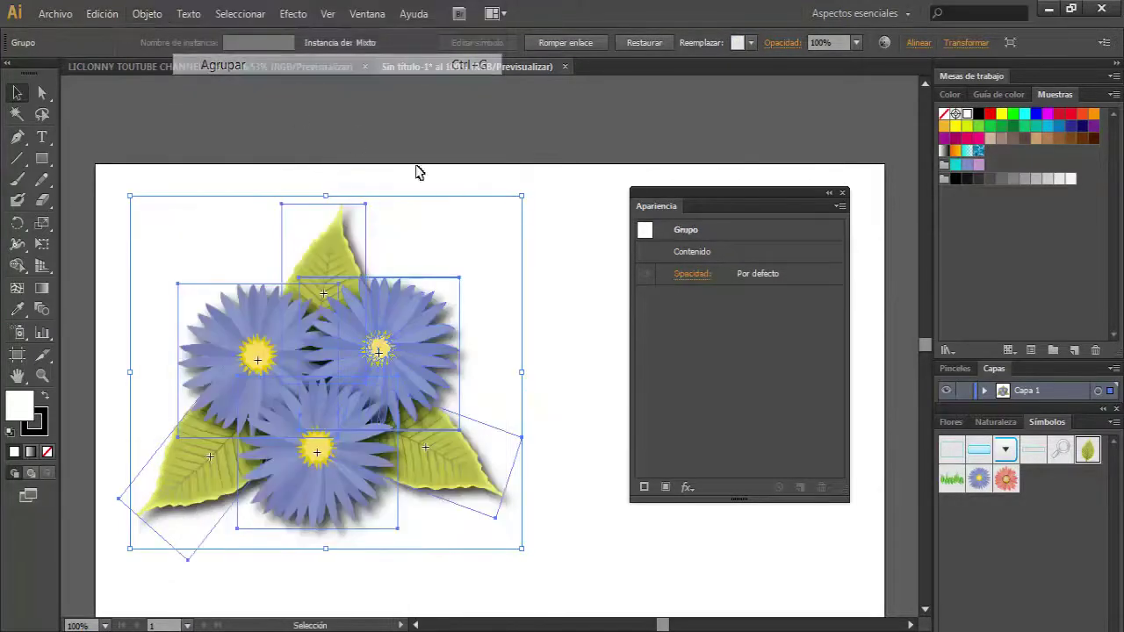
left_click(384, 257)
left_click(407, 333)
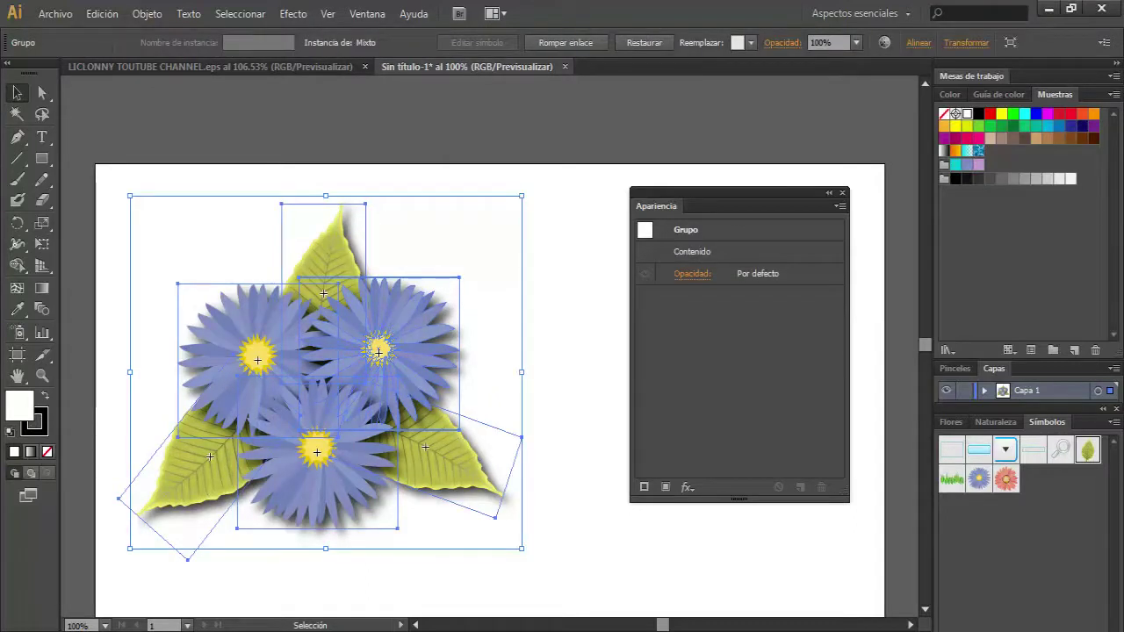
Enter and exit isolation mode on the group, then reselect the whole group.
double_click(379, 352)
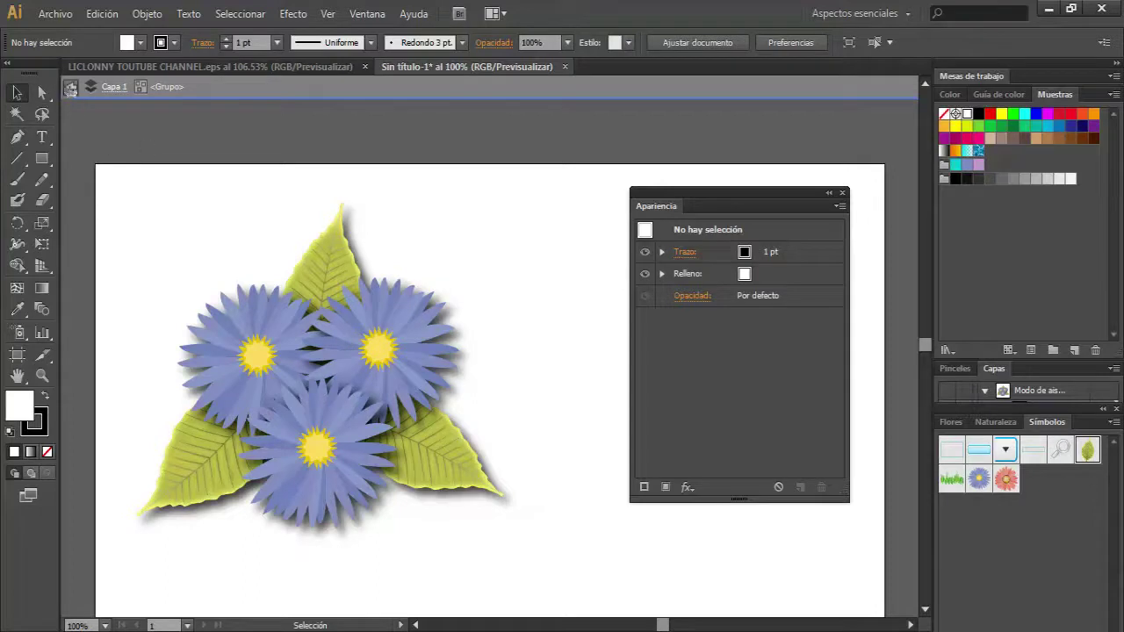
left_click(70, 86)
left_click(71, 86)
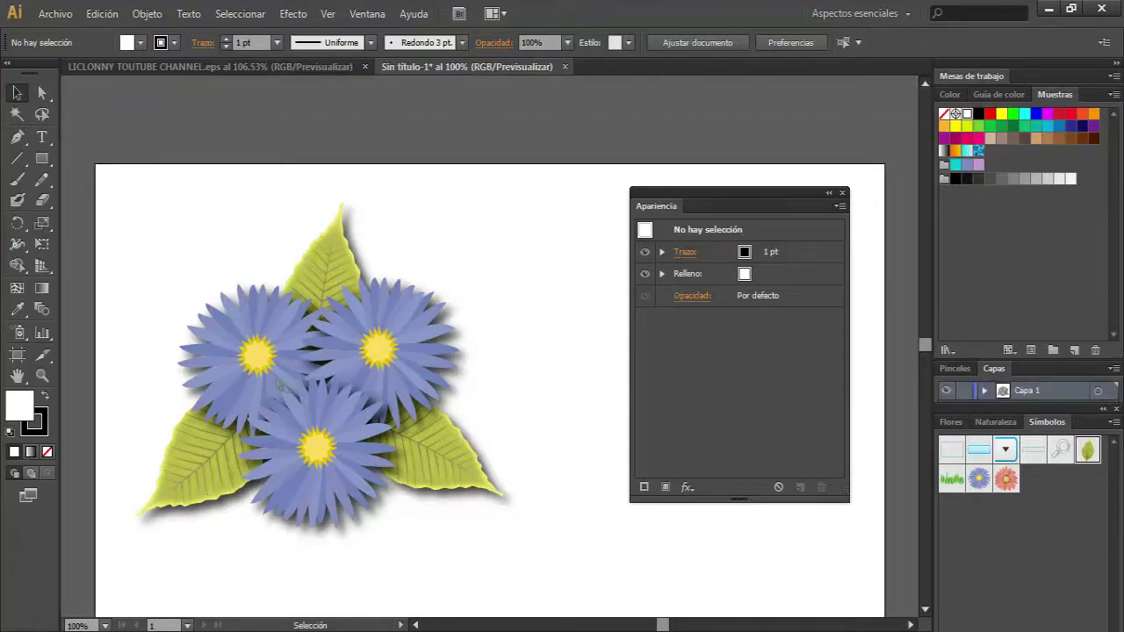
left_click(377, 342)
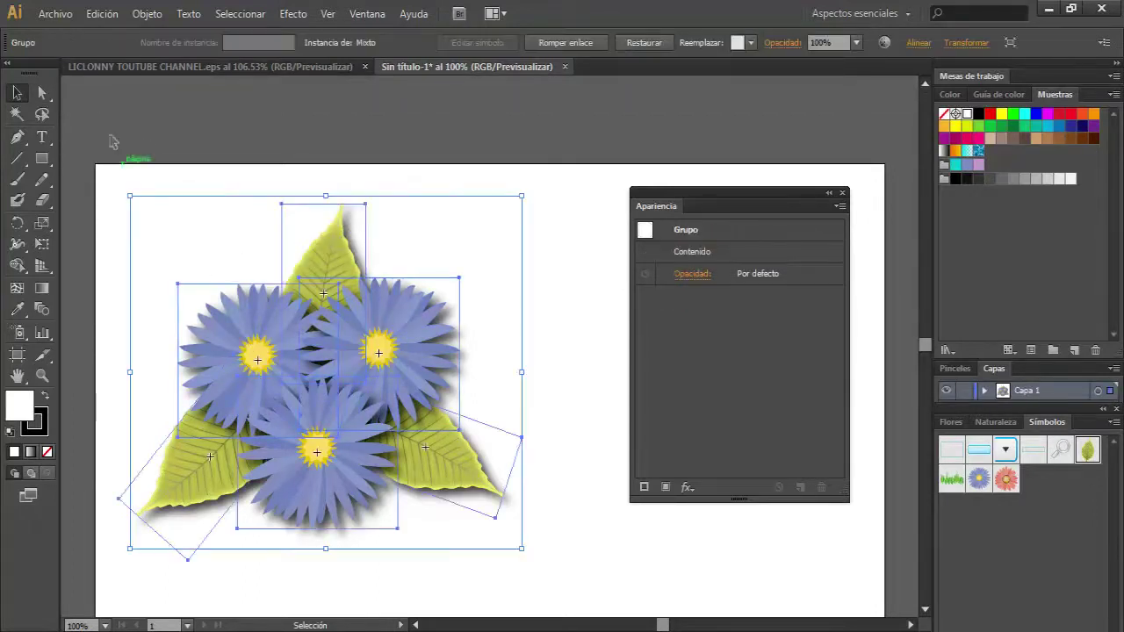
left_click(42, 158)
Draw a red-filled rectangle over the artwork and send it behind the flowers.
mouse_move(113, 187)
left_mouse_down()
mouse_move(542, 497)
mouse_move(592, 560)
left_mouse_up()
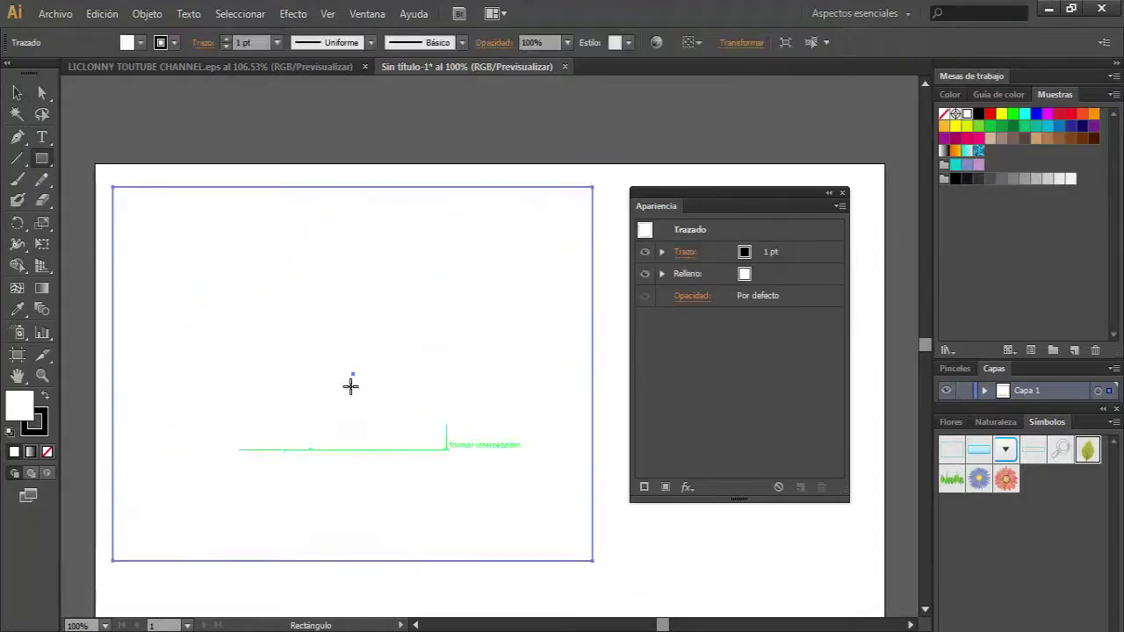
left_click(16, 93)
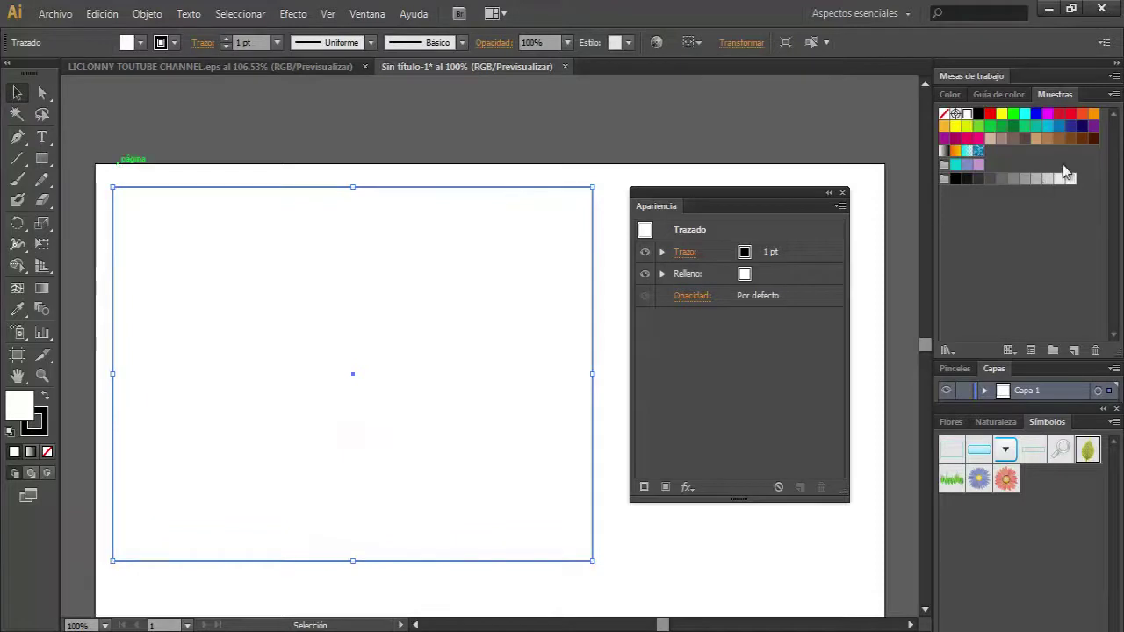
left_click(1067, 116)
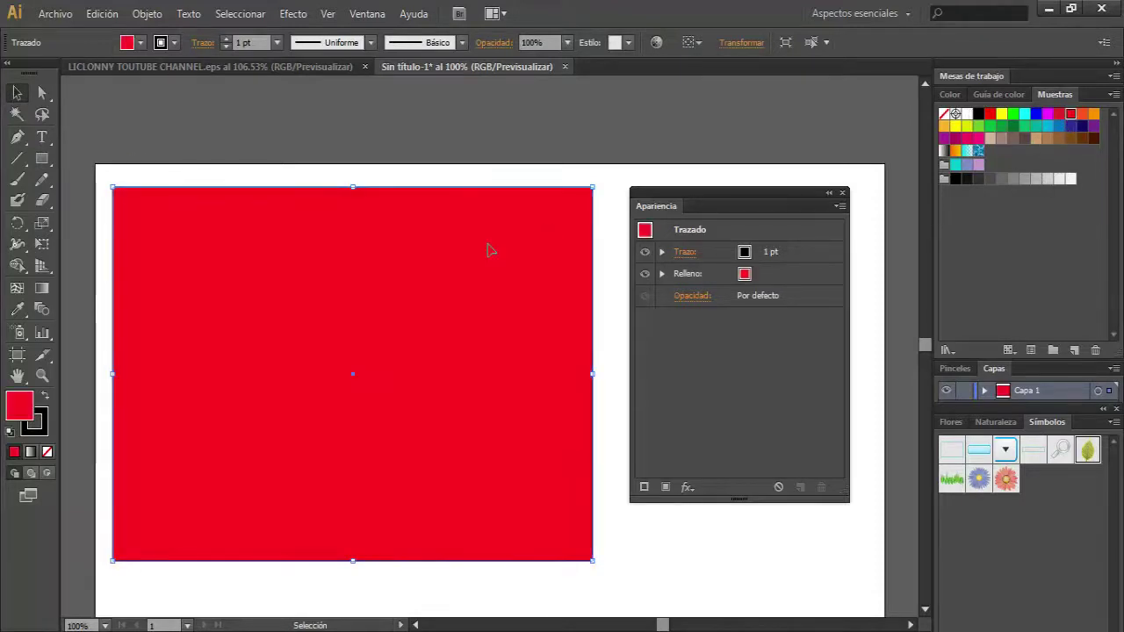
right_click(489, 247)
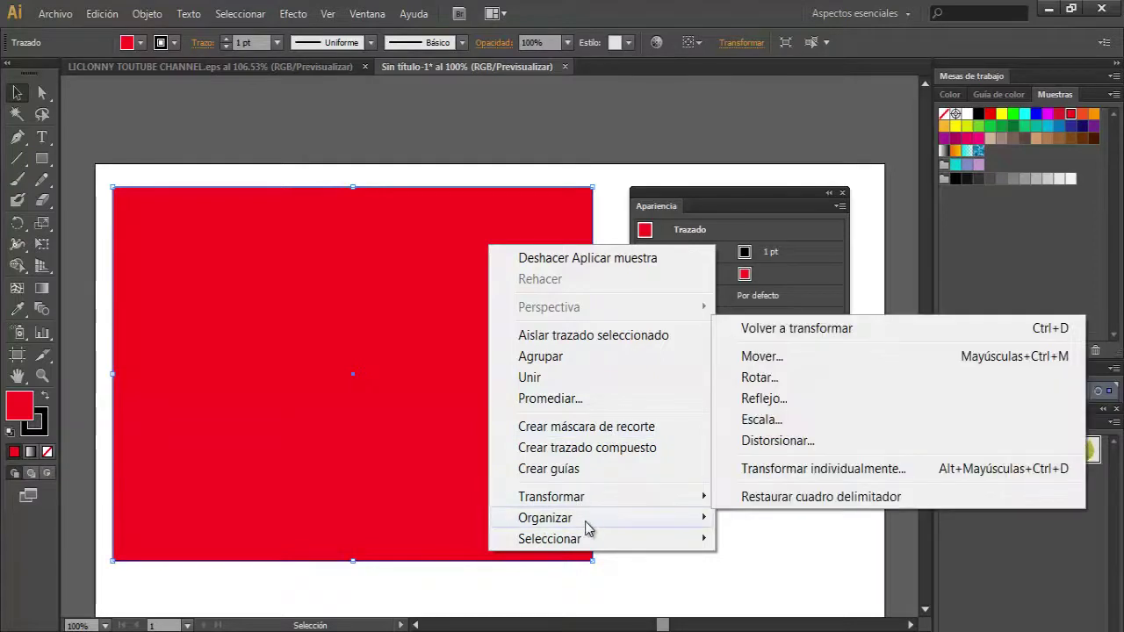
mouse_move(545, 518)
left_click(772, 581)
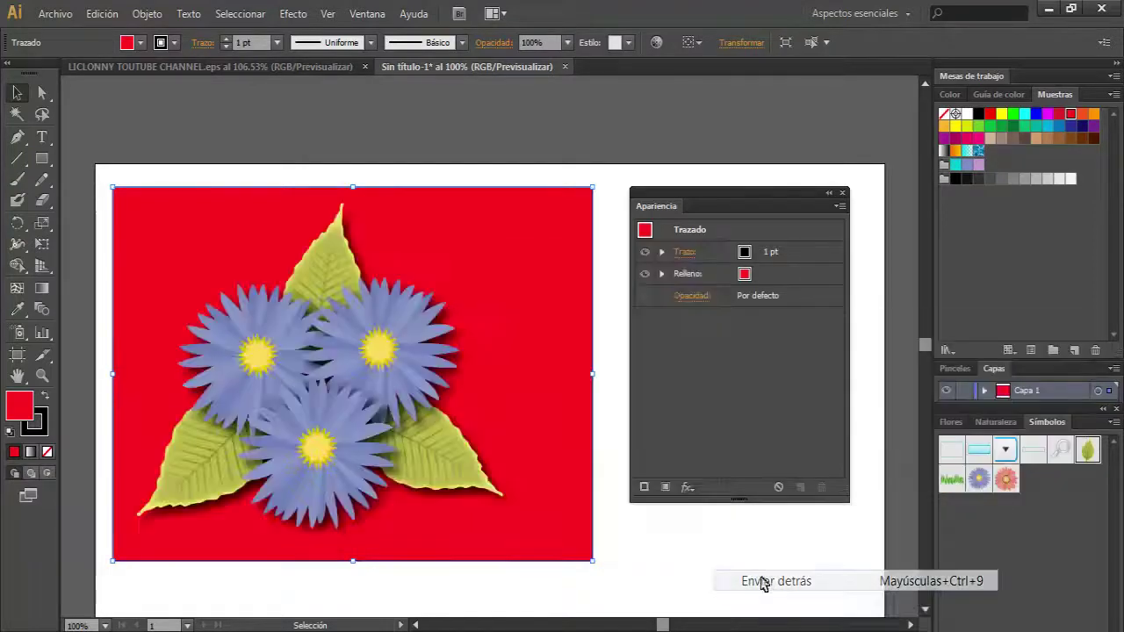
left_click(441, 166)
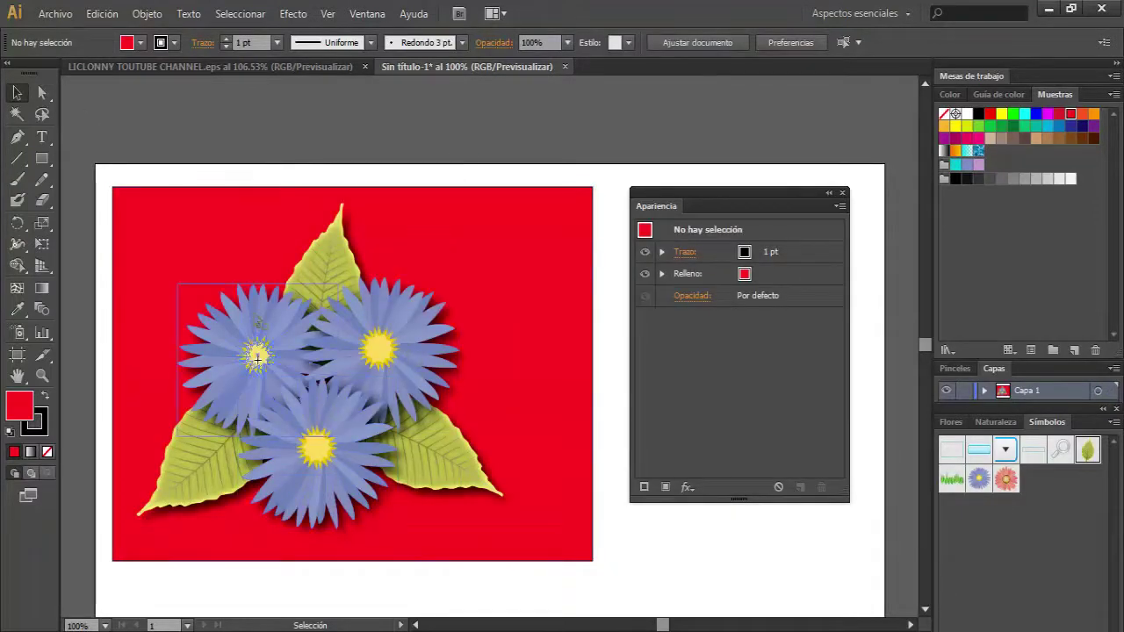
Inside the group, drag the left and right flowers into a tighter overlapping cluster.
left_click(378, 351)
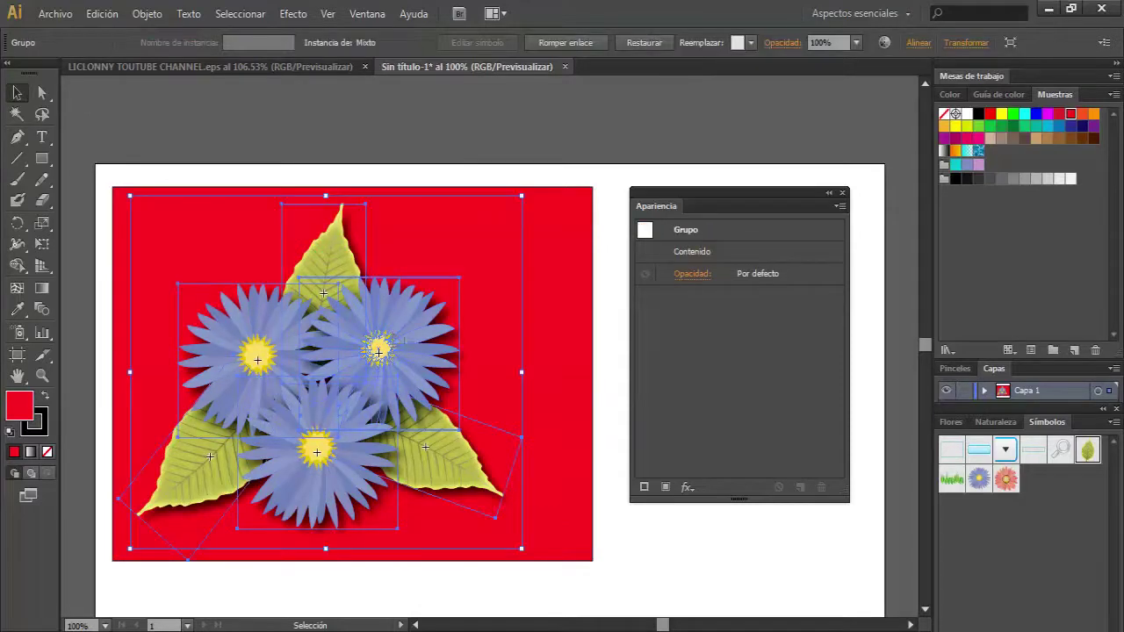
double_click(379, 351)
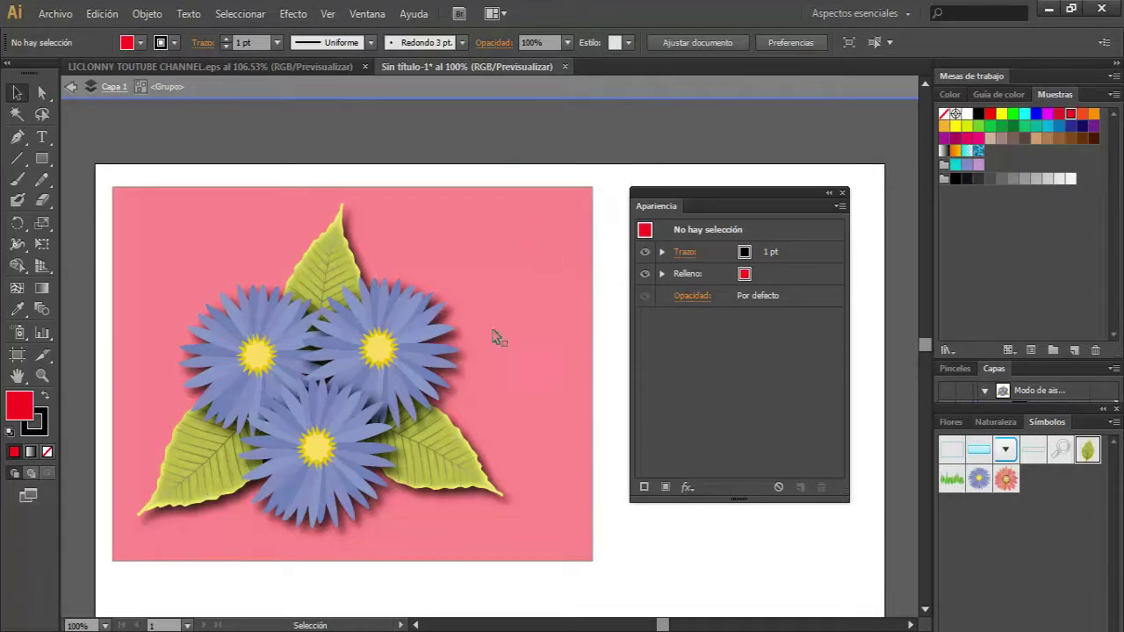
left_click_drag(378, 351, 453, 349)
left_click_drag(256, 354, 190, 304)
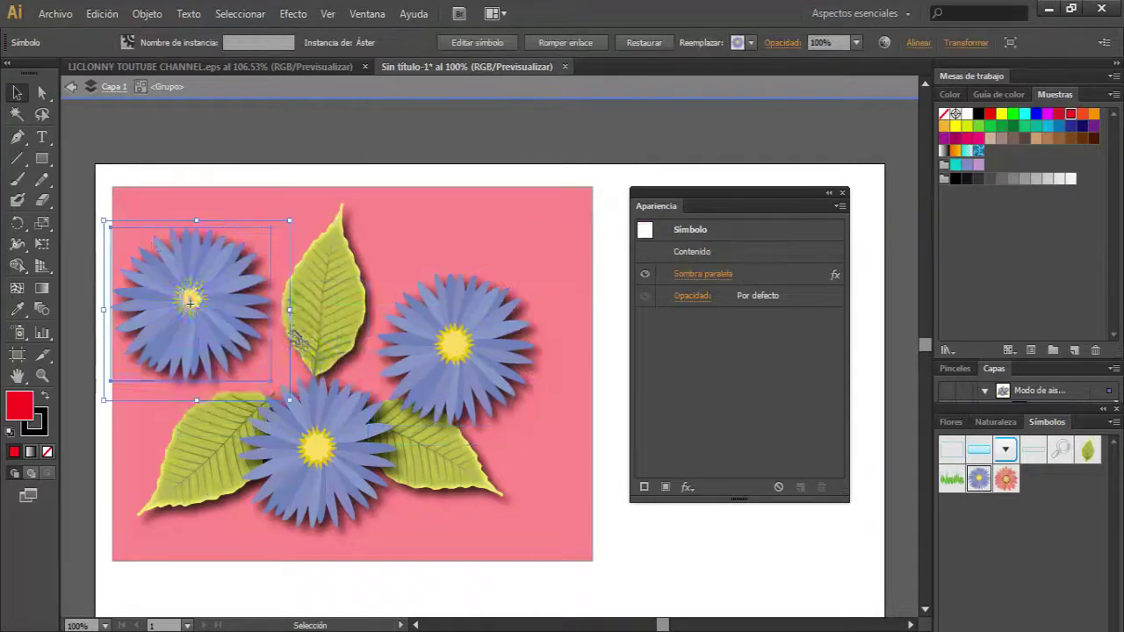
left_click_drag(454, 349, 359, 344)
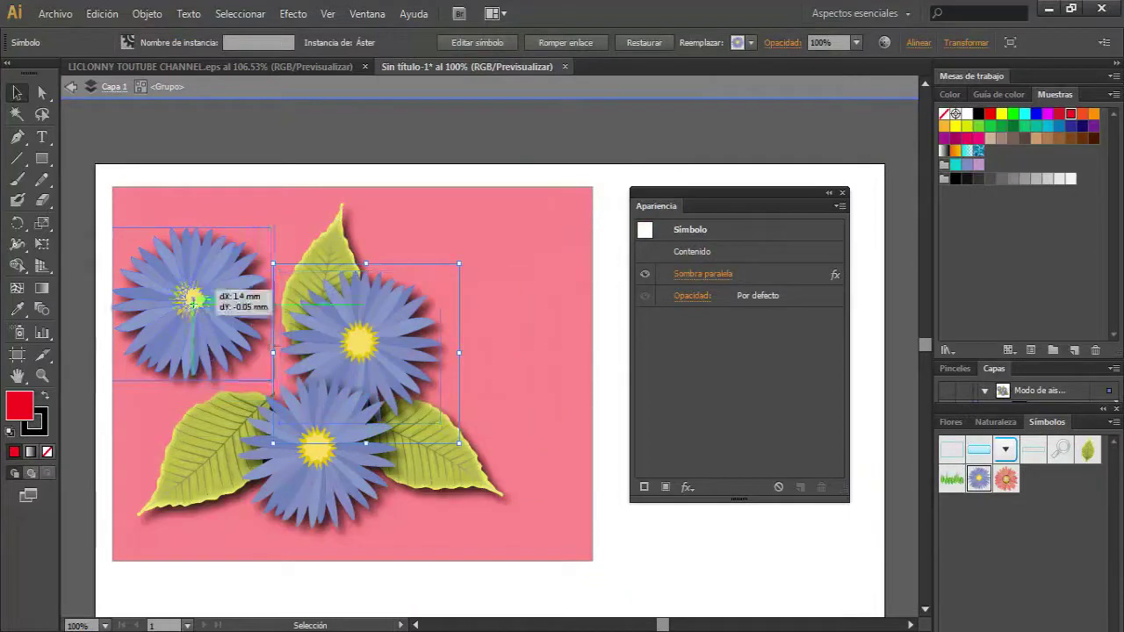
left_click_drag(189, 304, 277, 356)
mouse_move(359, 344)
left_mouse_down()
mouse_move(392, 327)
mouse_move(375, 334)
left_mouse_up()
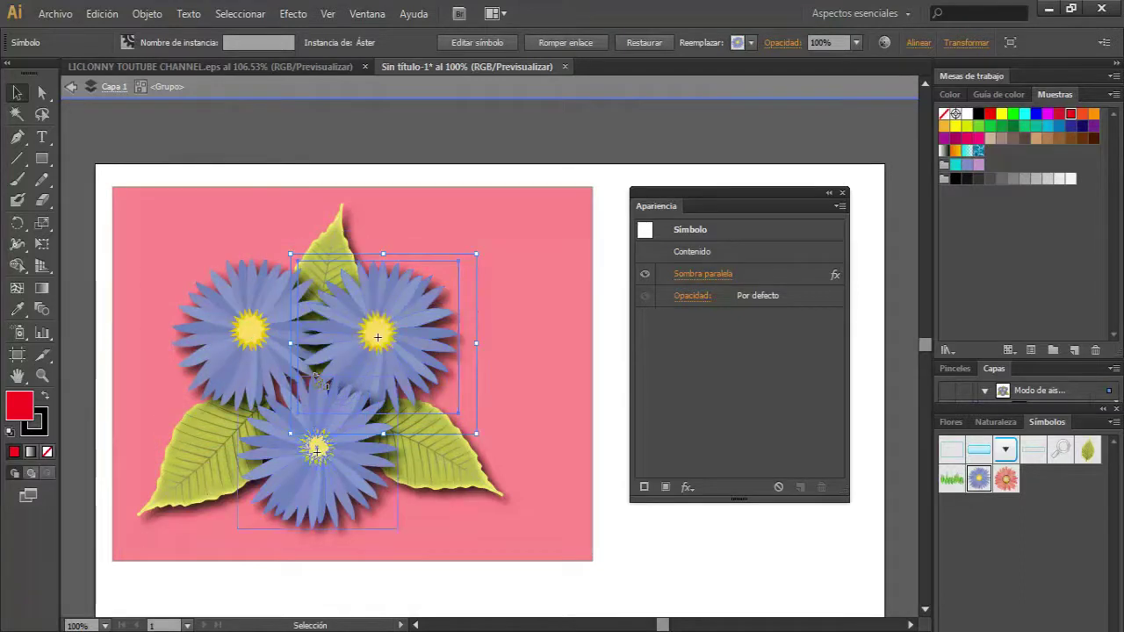
Place a new Áster symbol, enlarge it, and position it at the artboard's upper right.
left_click_drag(983, 483, 544, 349)
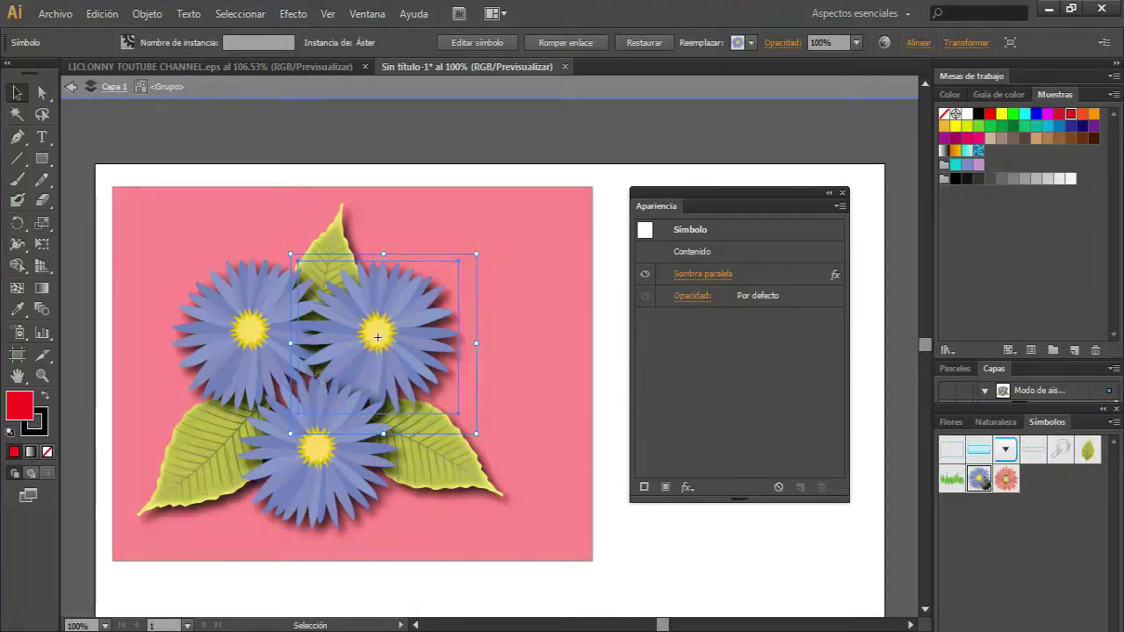
left_click_drag(524, 274, 637, 415)
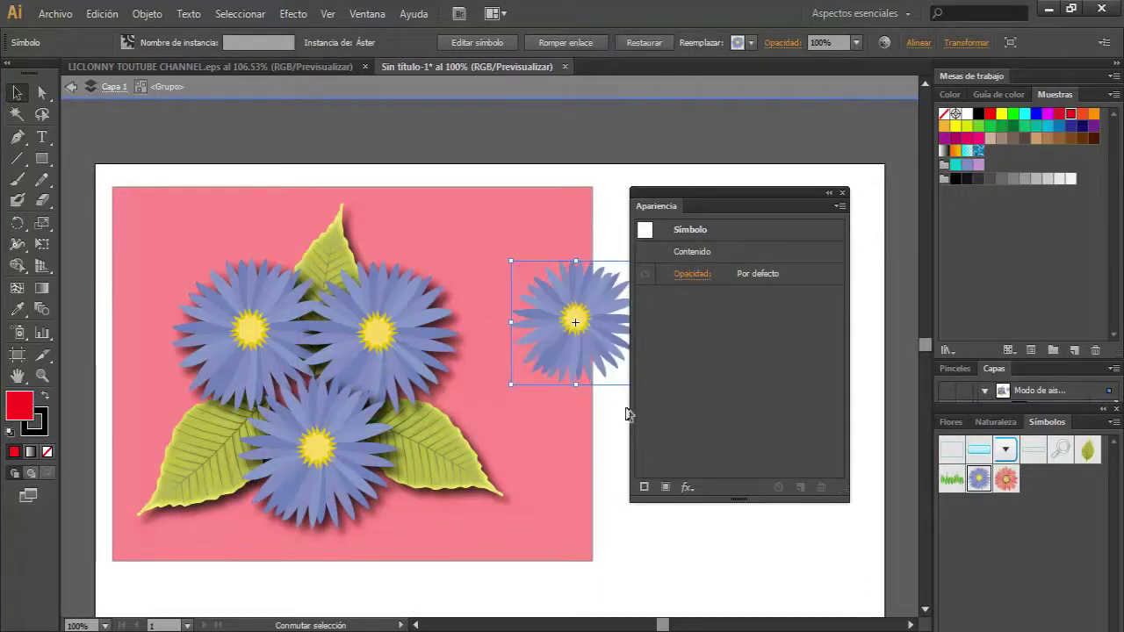
left_click_drag(511, 261, 431, 211)
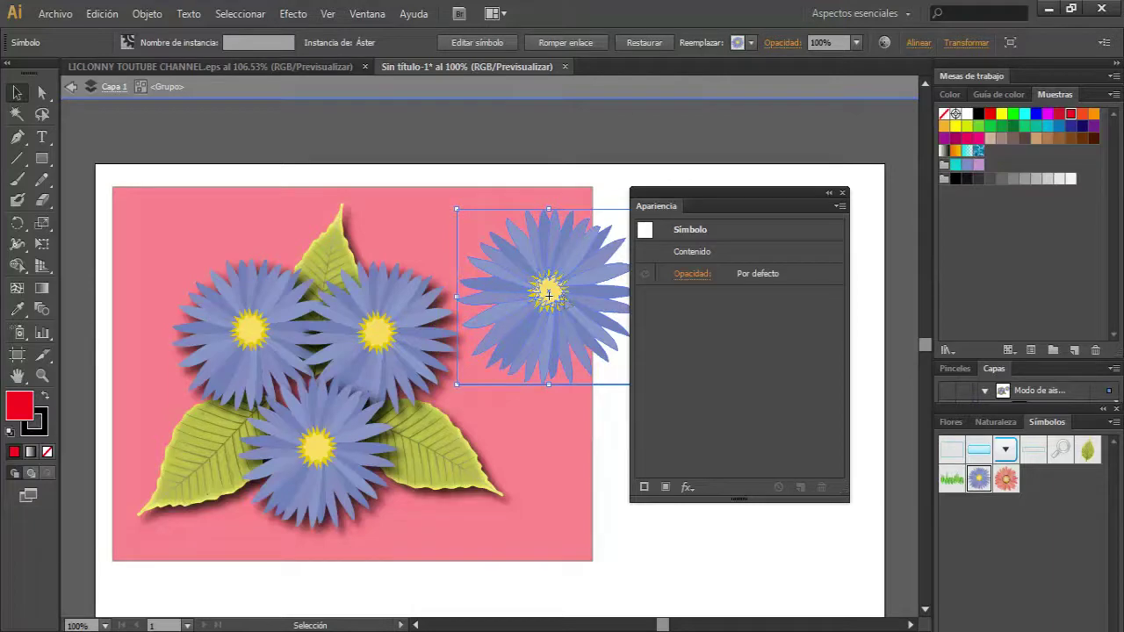
left_click_drag(550, 295, 506, 263)
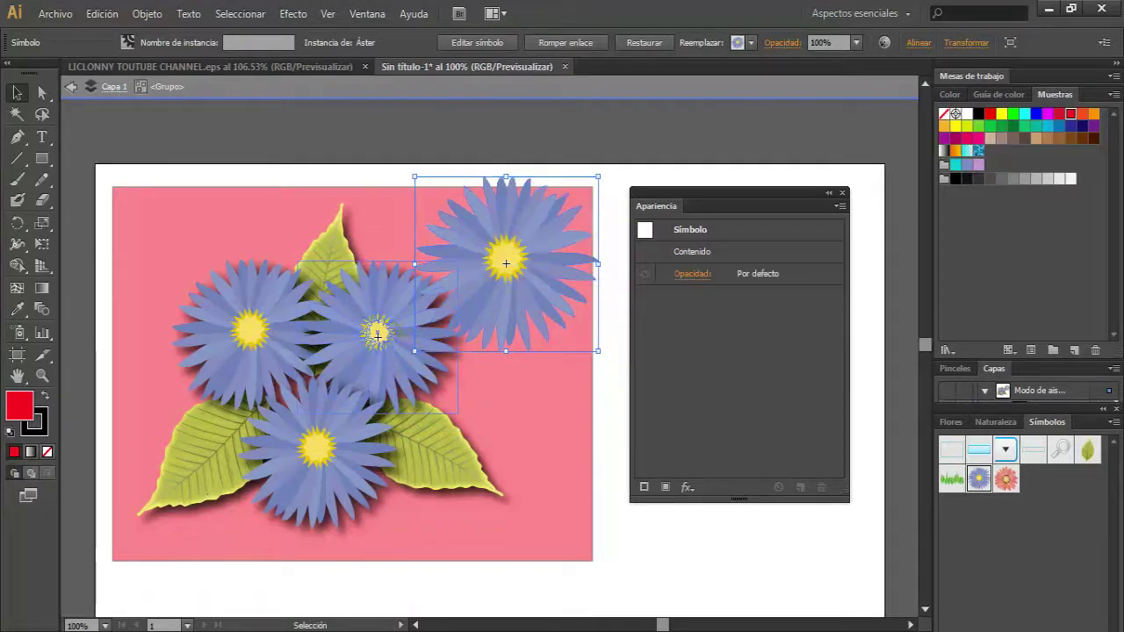
Undo four times to reverse the move, both enlargements and the Áster placement.
left_click(102, 14)
left_click(126, 36)
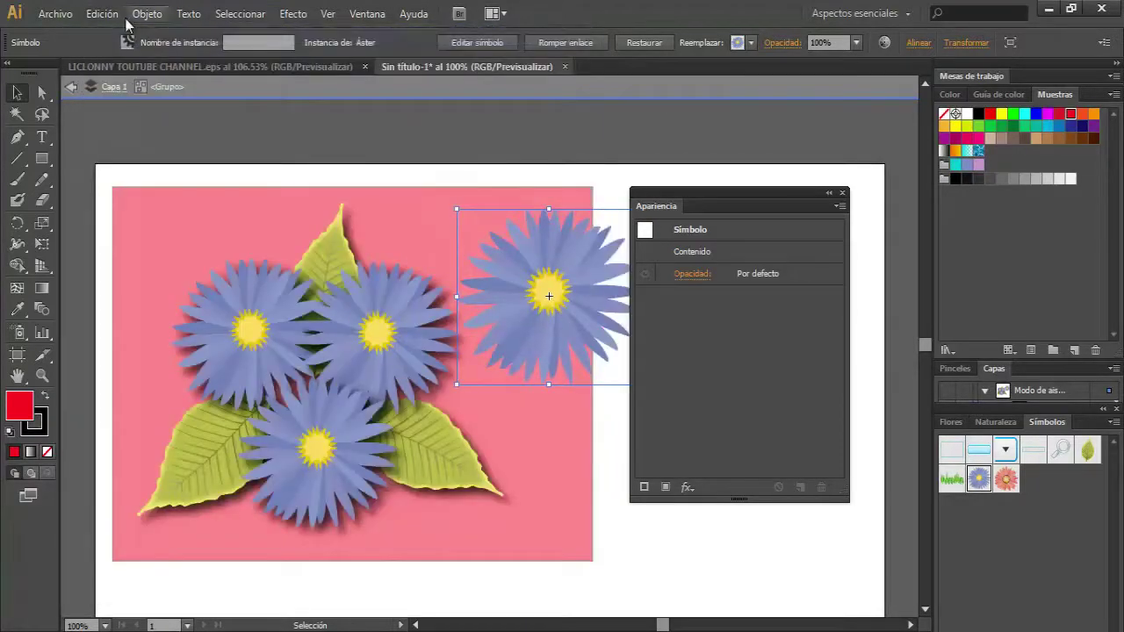
left_click(107, 12)
left_click(123, 38)
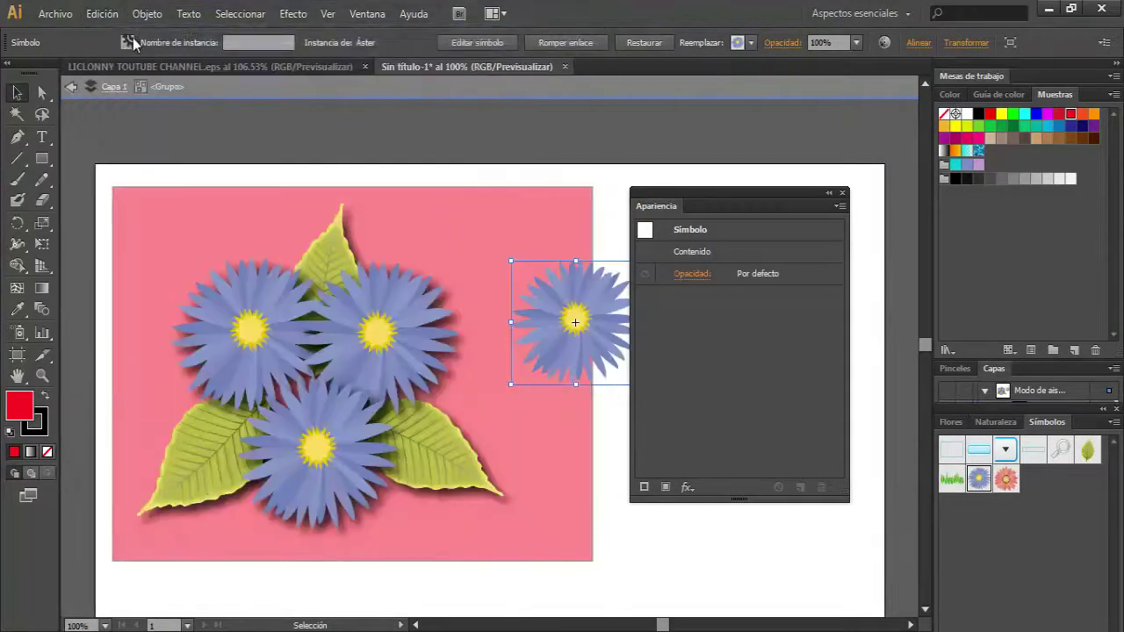
left_click(102, 13)
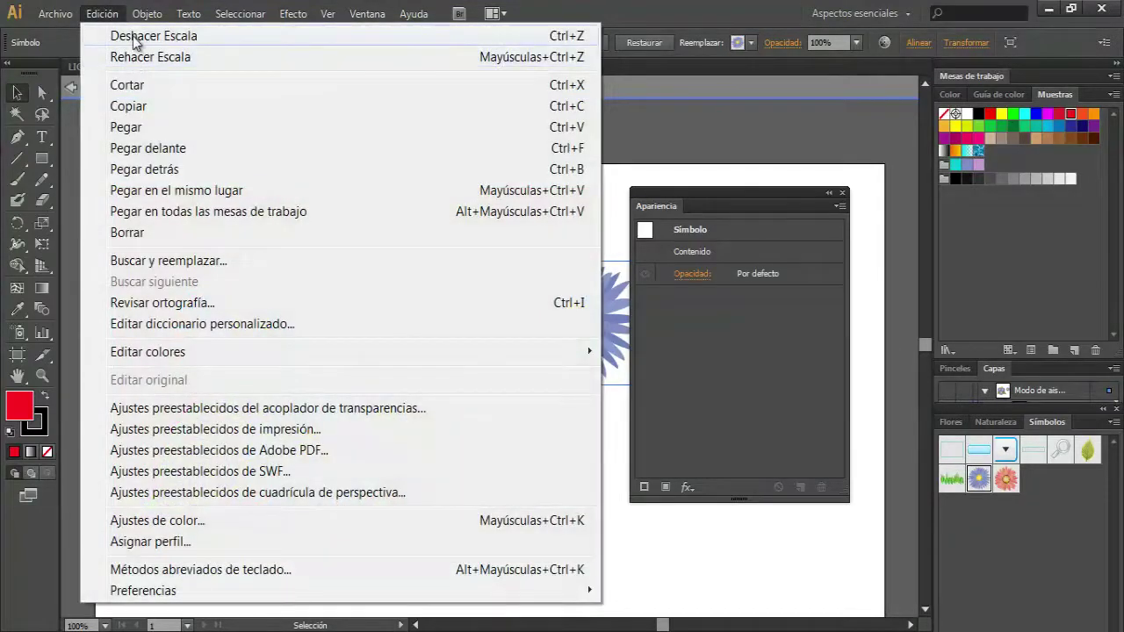
left_click(133, 36)
left_click(110, 15)
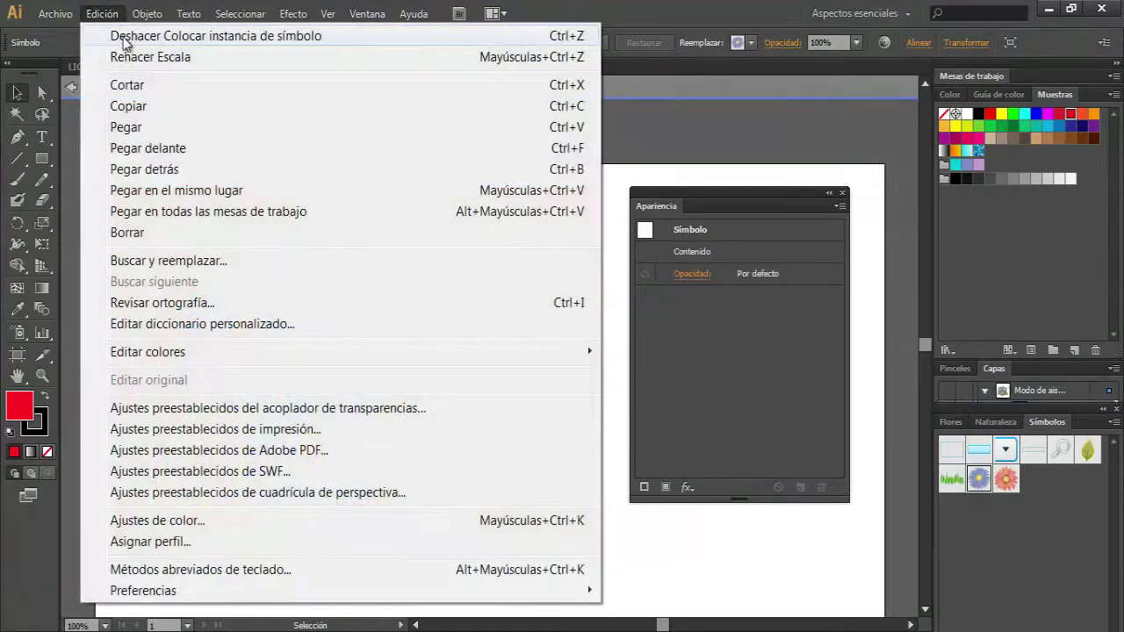
left_click(132, 51)
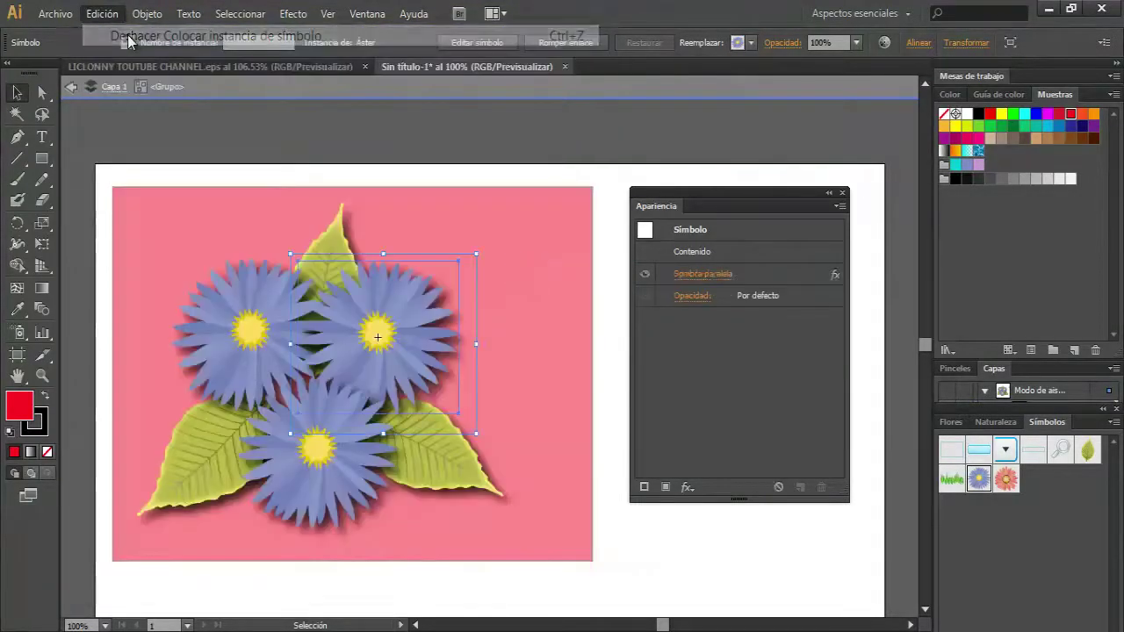
Enter and leave flower symbol editing without changes, then re-enter the flower group.
left_click(499, 234)
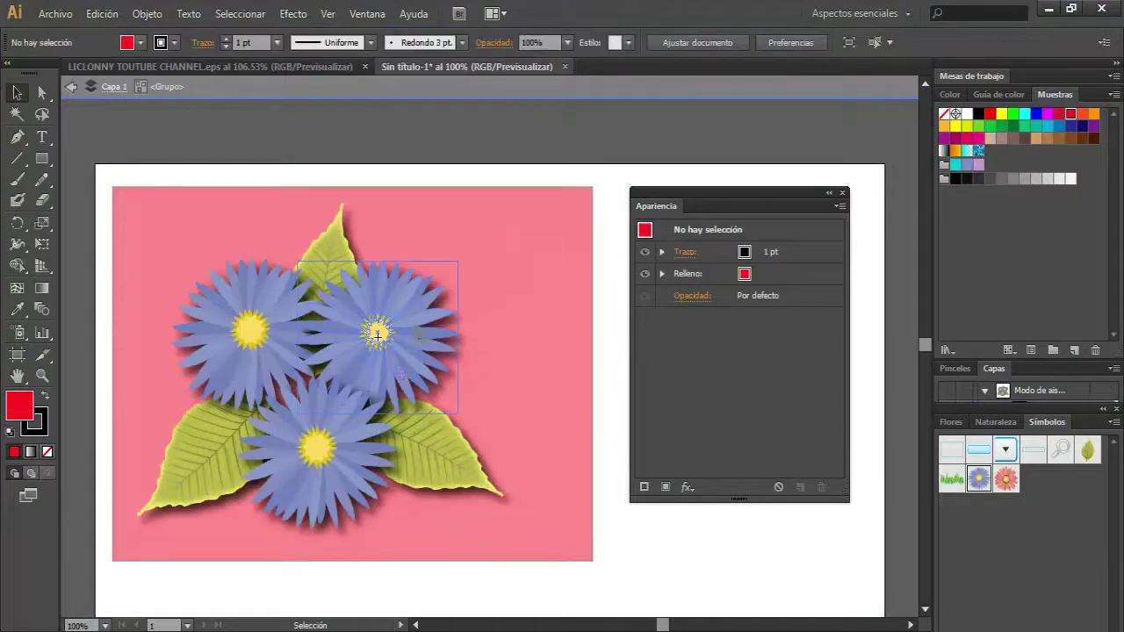
double_click(378, 335)
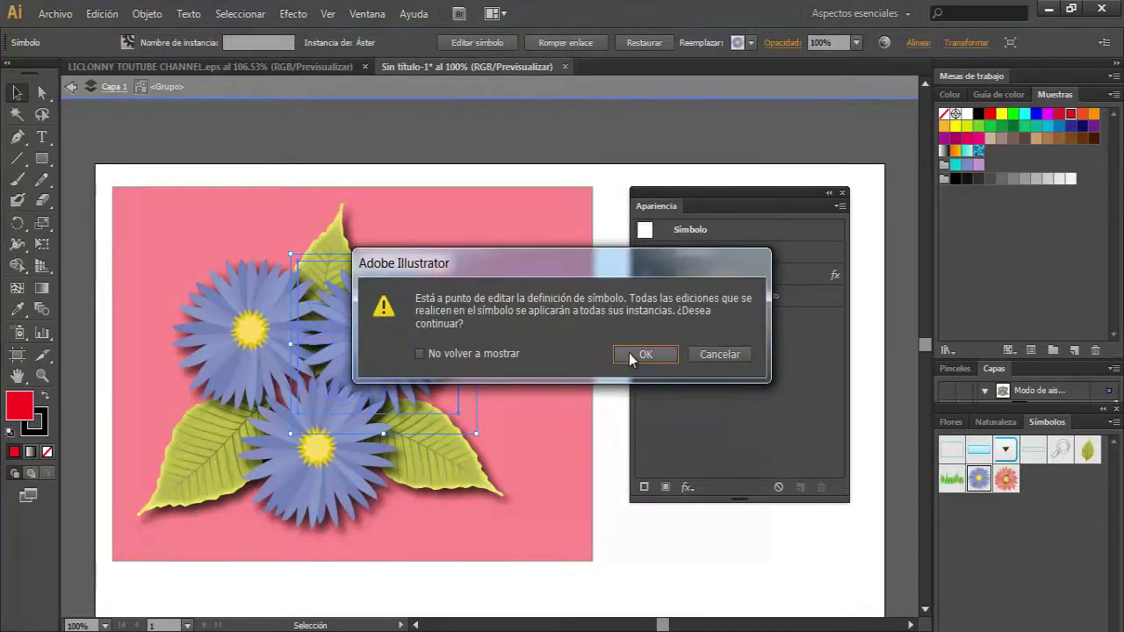
left_click(632, 353)
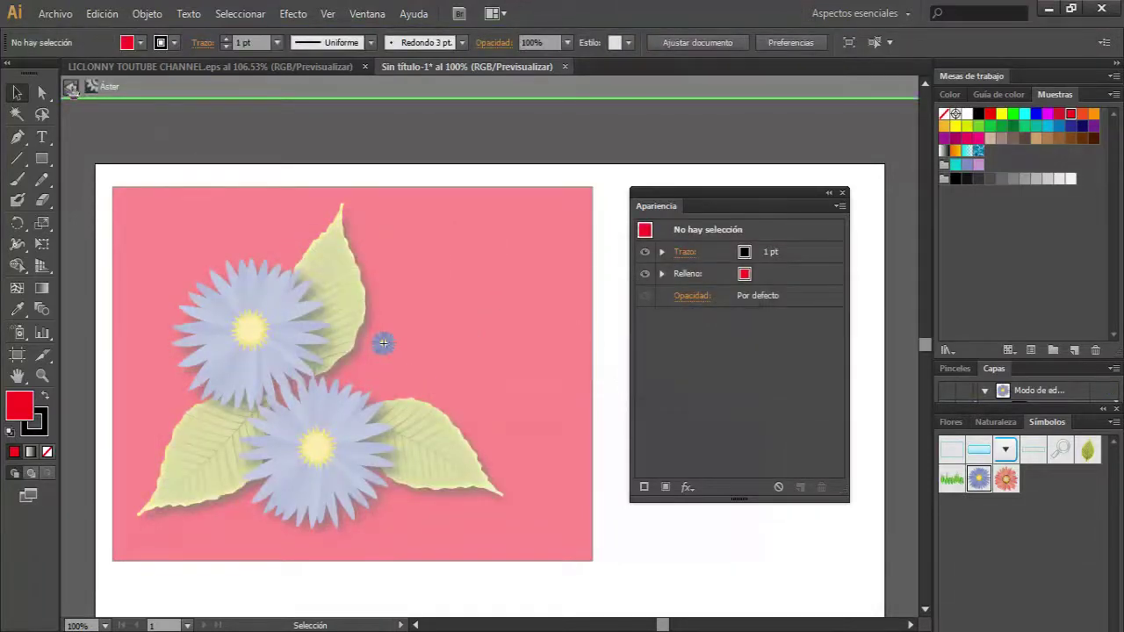
left_click(71, 87)
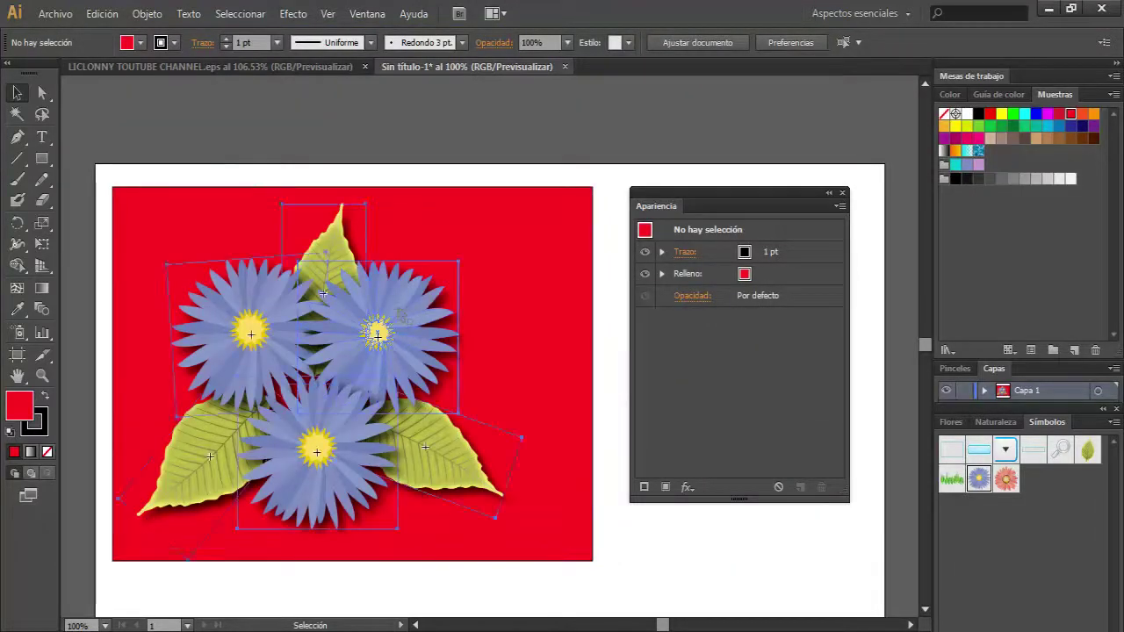
double_click(399, 314)
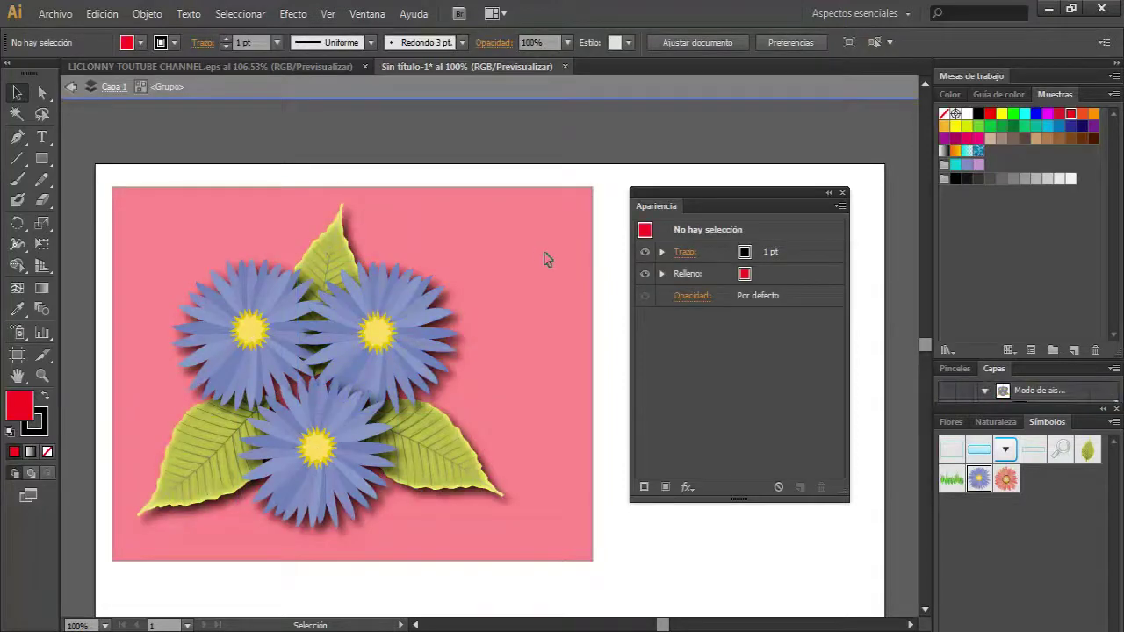
Duplicate the top flower into the cluster's lower right, then raise the top flower slightly.
left_click(378, 332)
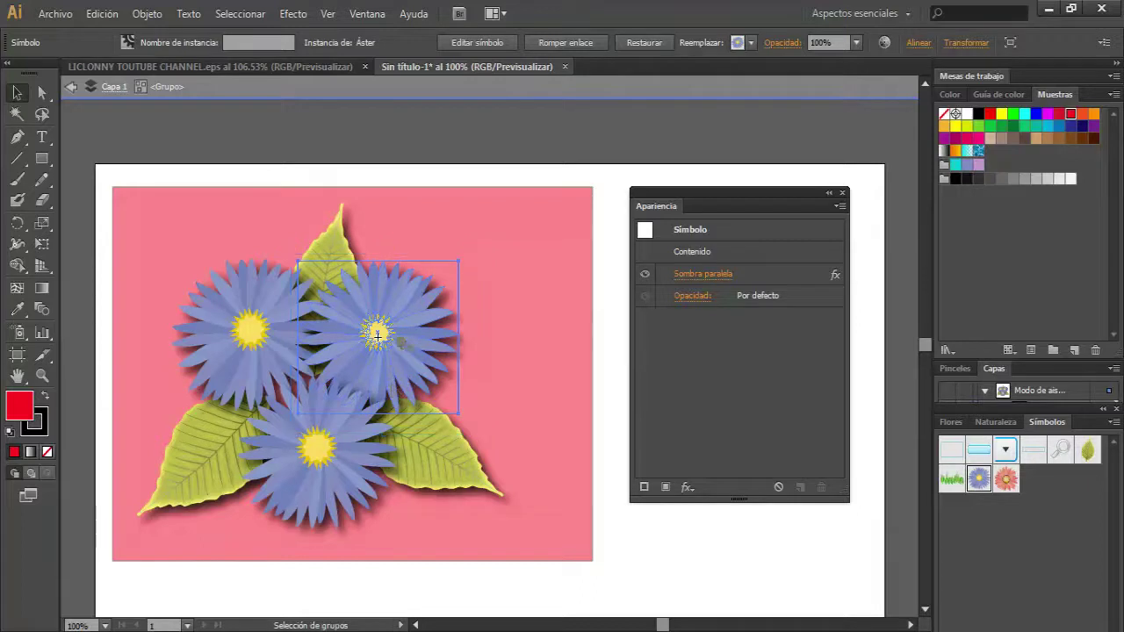
mouse_move(378, 334)
left_mouse_down()
mouse_move(258, 261)
mouse_move(463, 401)
left_mouse_up()
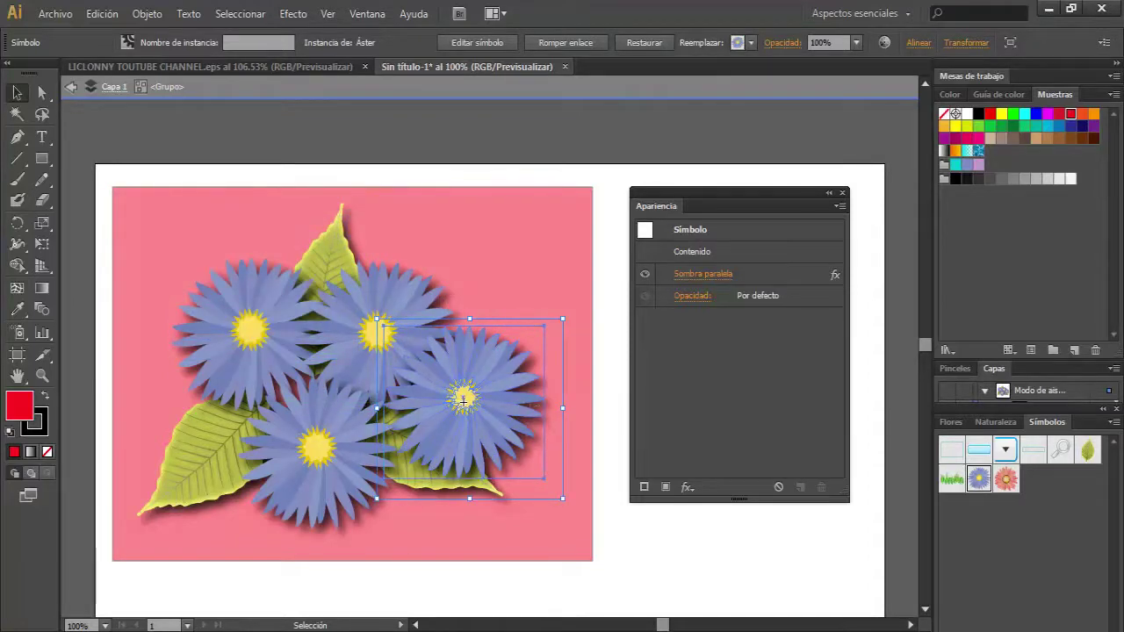
left_click_drag(462, 399, 418, 424)
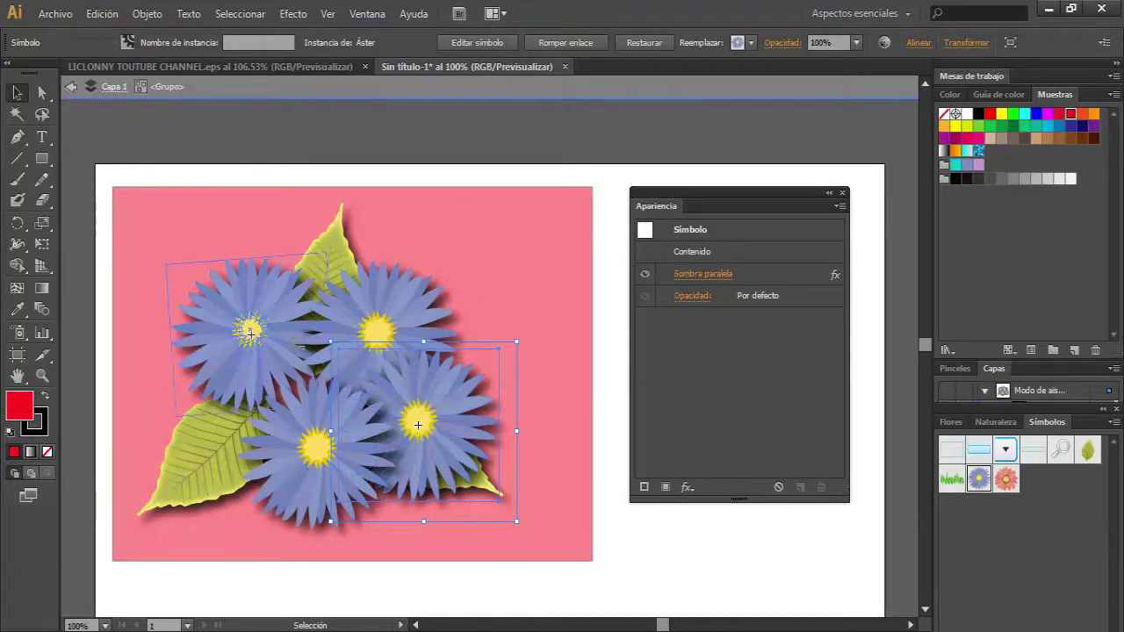
left_click_drag(377, 334, 373, 307)
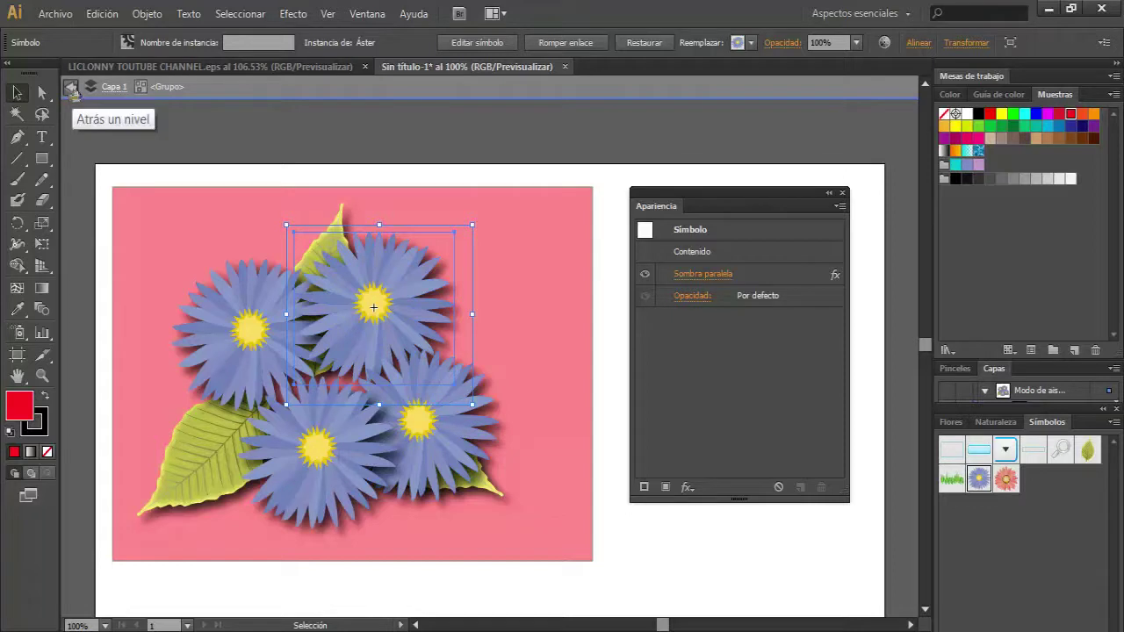
double_click(308, 132)
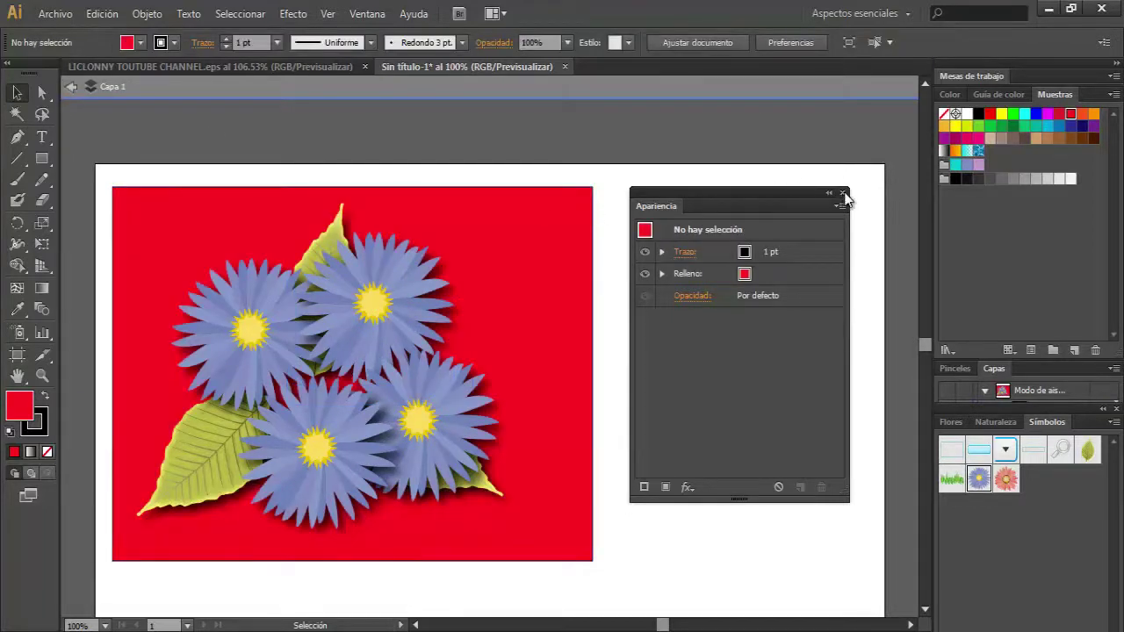
Close the Appearance panel and draw three overlapping five-pointed stars beside the flowers.
left_click(842, 192)
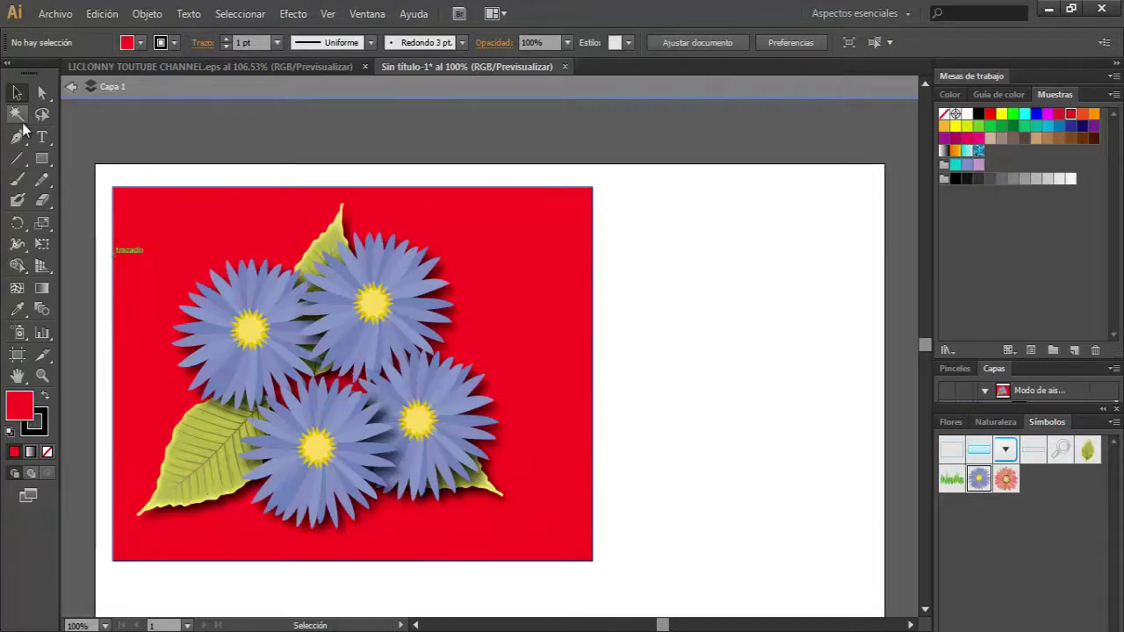
left_click(46, 160)
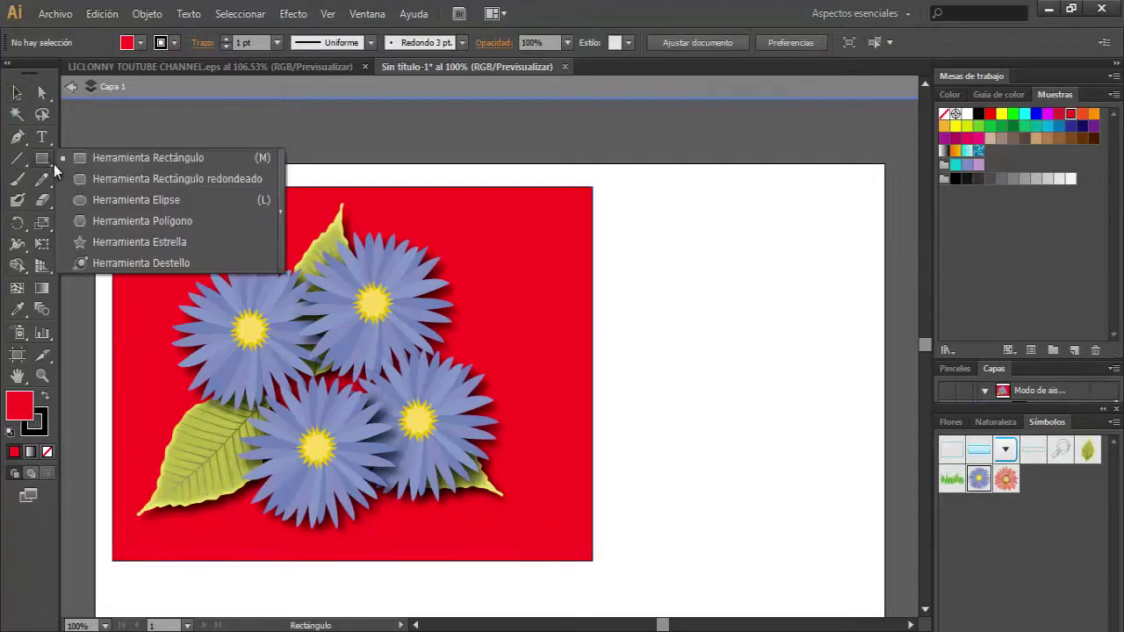
left_click(114, 243)
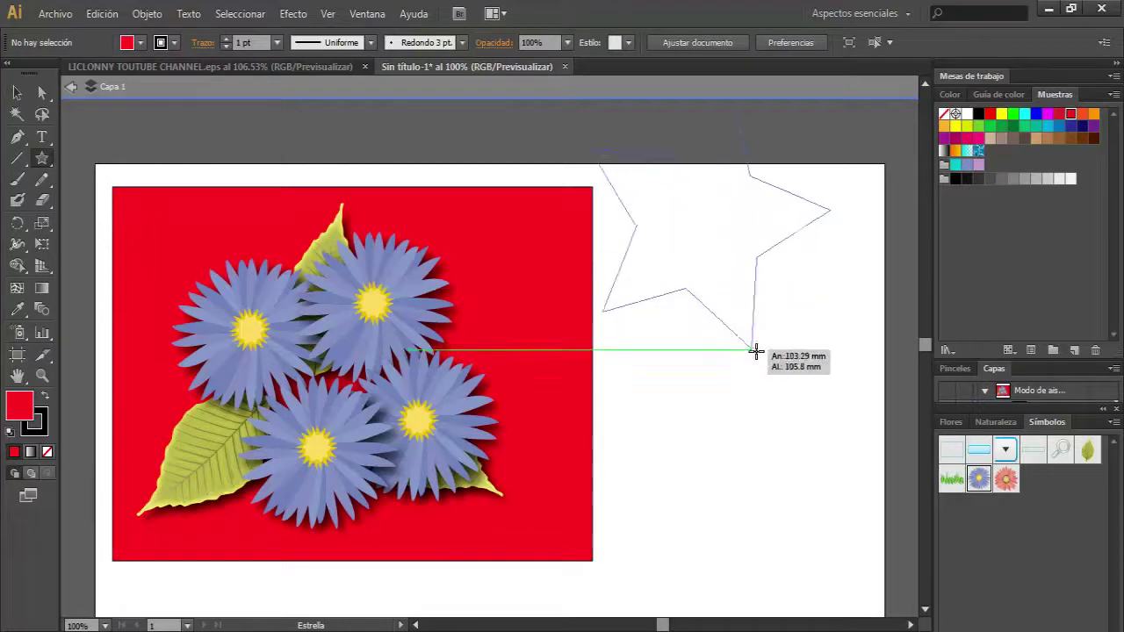
left_click_drag(700, 221, 748, 296)
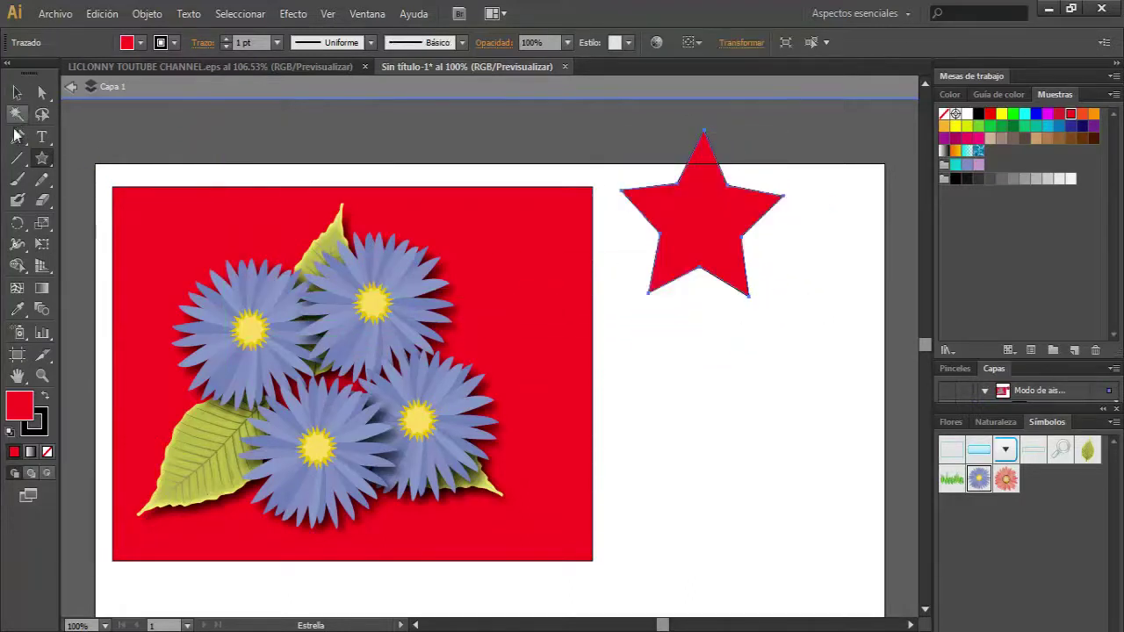
mouse_move(833, 251)
left_mouse_down()
mouse_move(719, 347)
mouse_move(755, 243)
left_mouse_up()
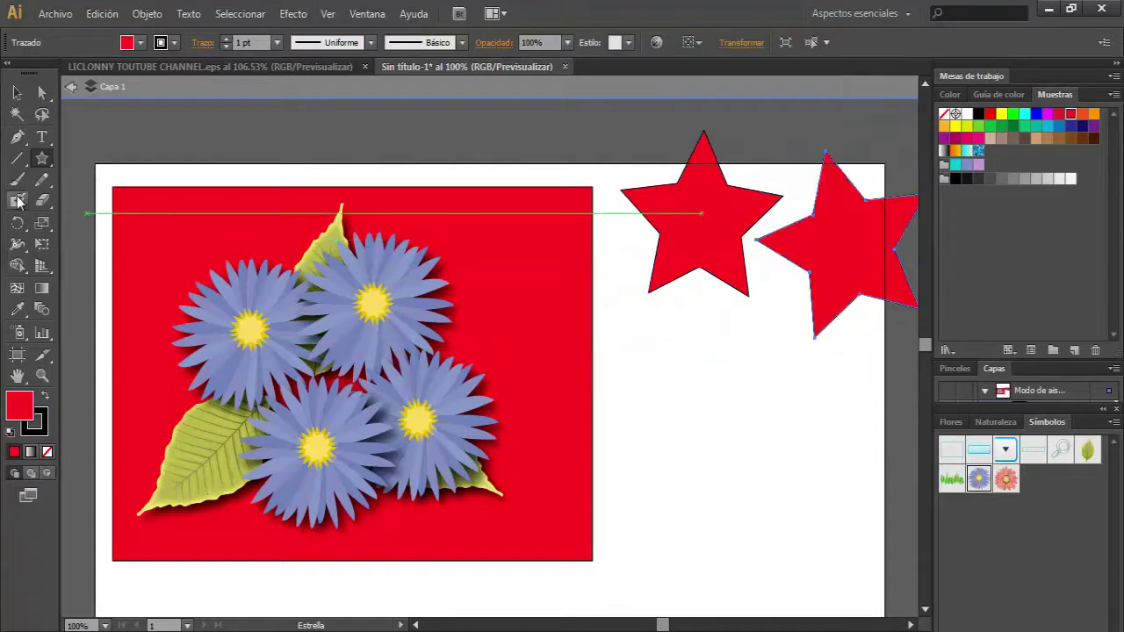
left_click_drag(717, 275, 782, 341)
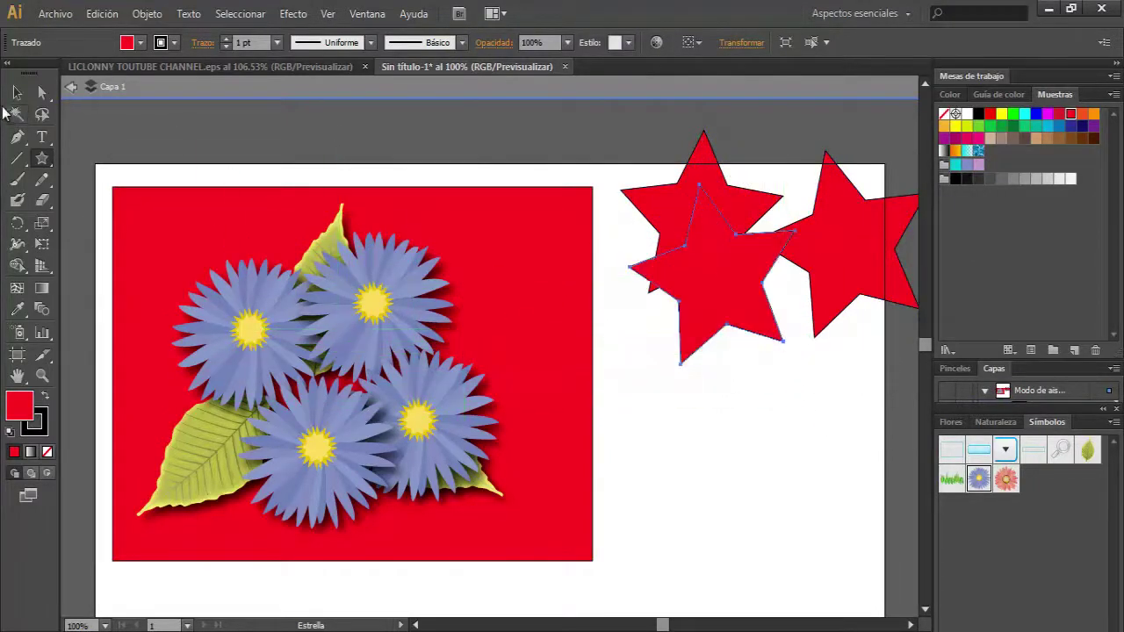
Colour the right star yellow and the lower star blue, and adjust their overlap.
left_click(17, 92)
mouse_move(696, 288)
left_mouse_down()
mouse_move(771, 323)
mouse_move(835, 219)
left_mouse_up()
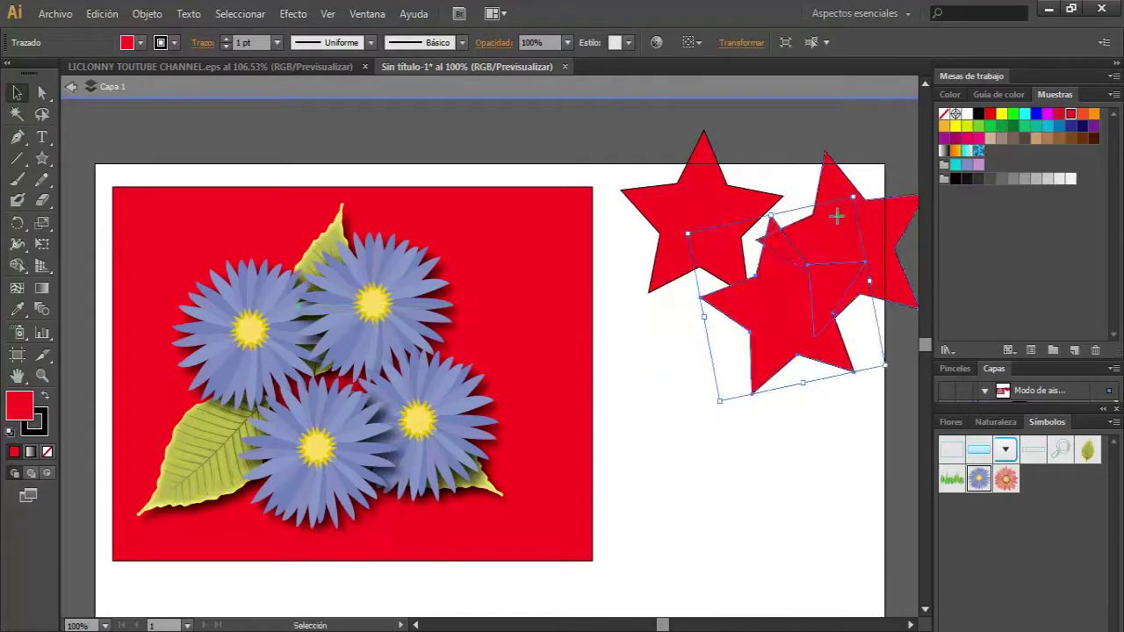
left_click(1002, 115)
left_click(773, 326)
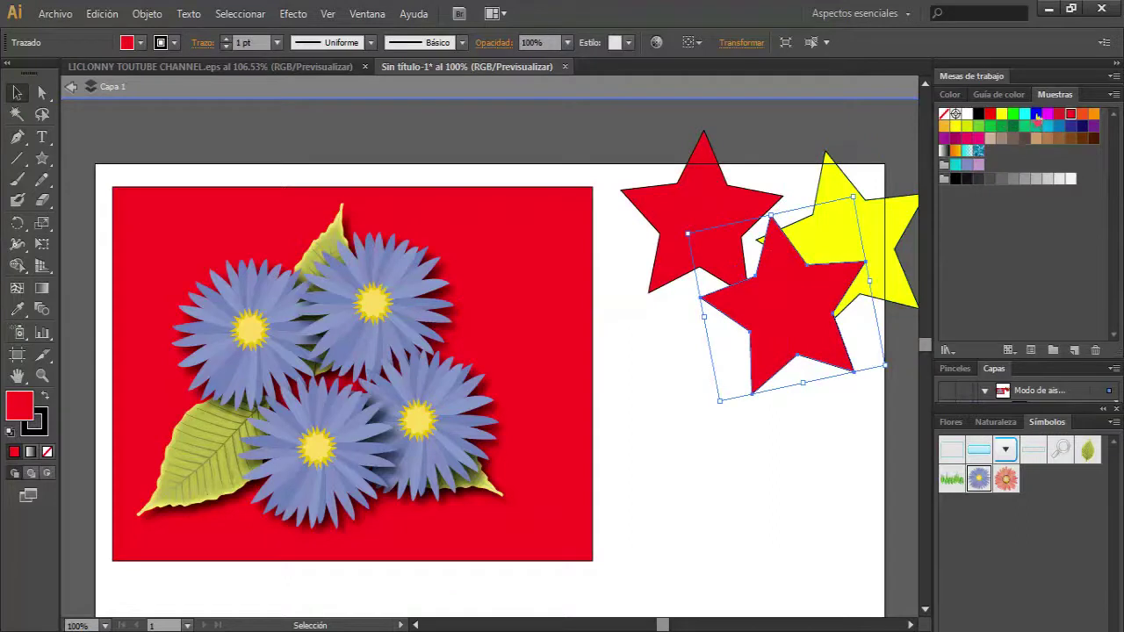
left_click(1037, 115)
left_click_drag(697, 233, 725, 264)
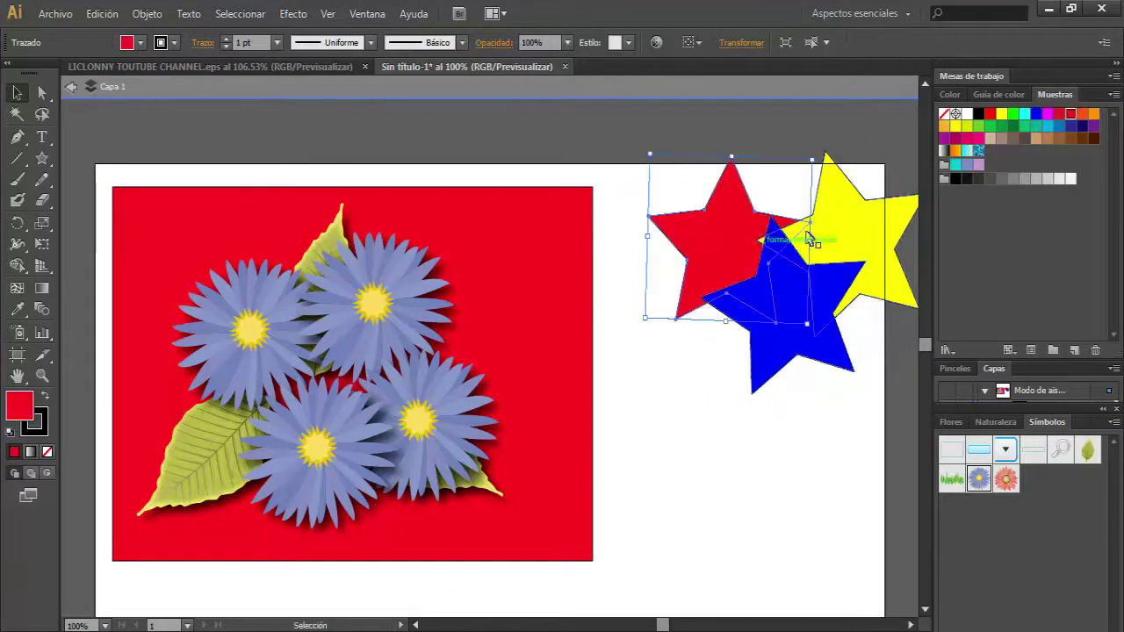
left_click_drag(878, 238, 854, 249)
left_click(826, 140)
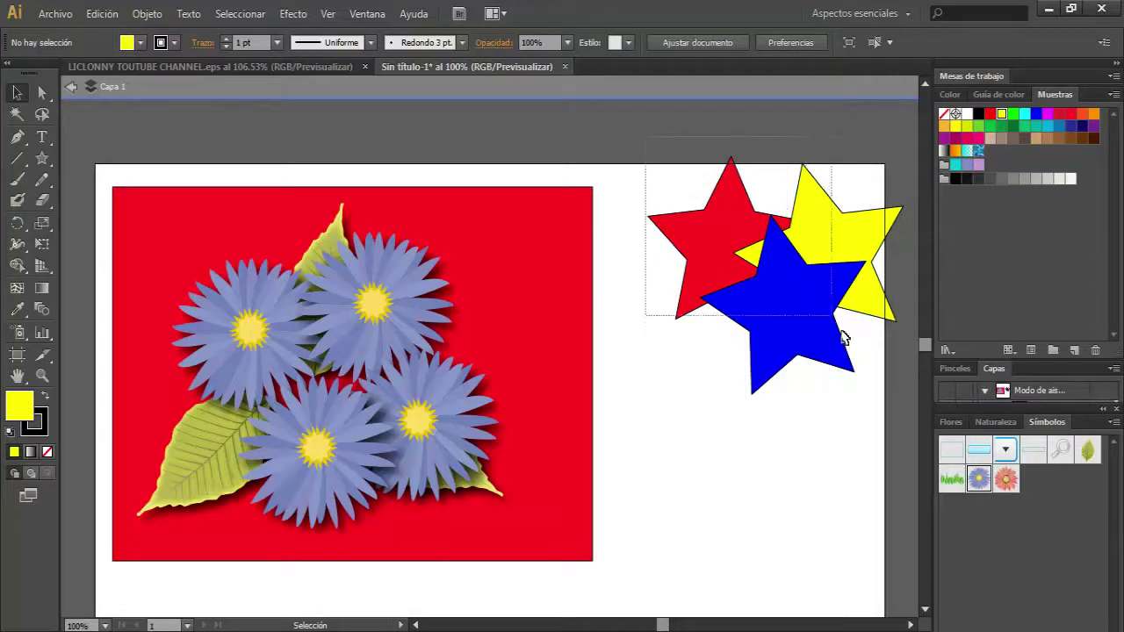
Group the three stars and move the group down and left.
left_click_drag(647, 140, 885, 381)
right_click(825, 283)
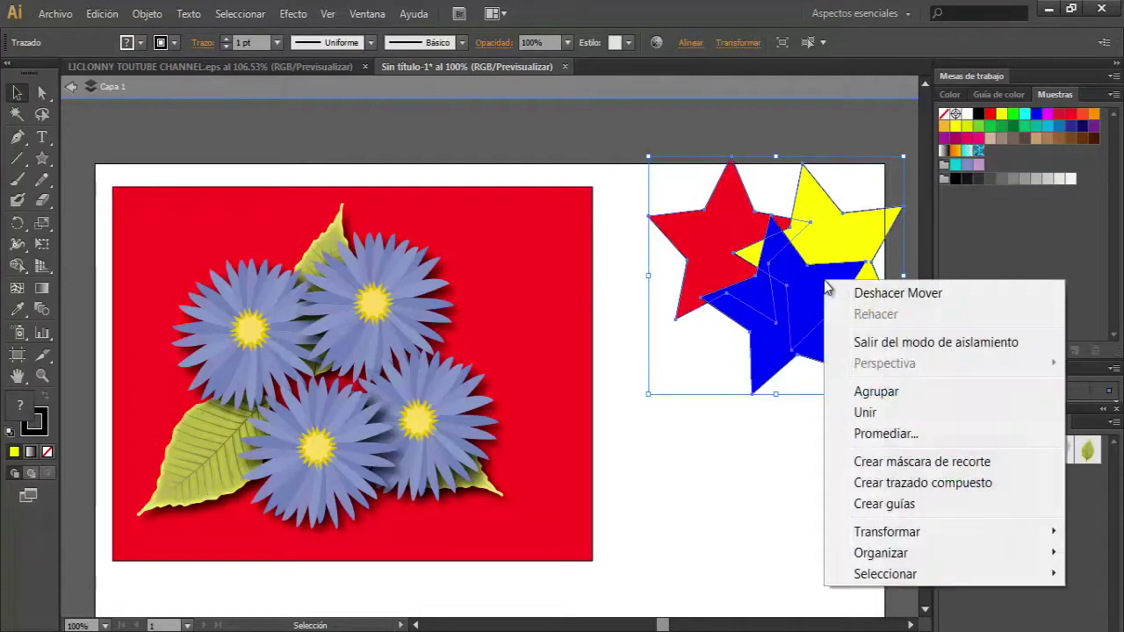
left_click(891, 393)
left_click(733, 515)
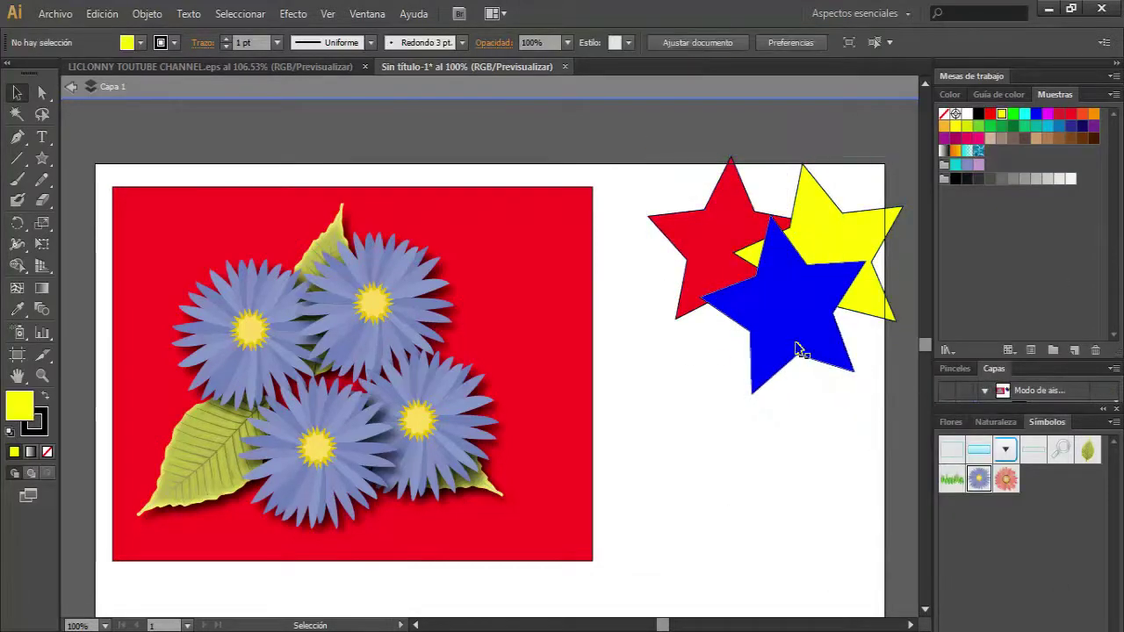
left_click_drag(813, 290, 780, 342)
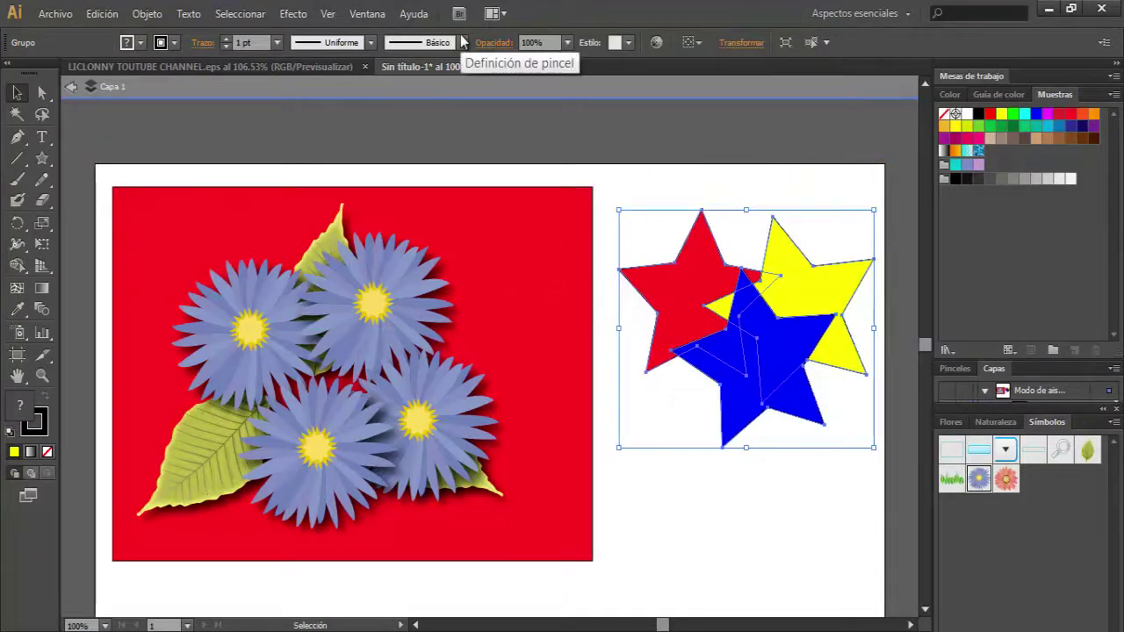
left_click(690, 167)
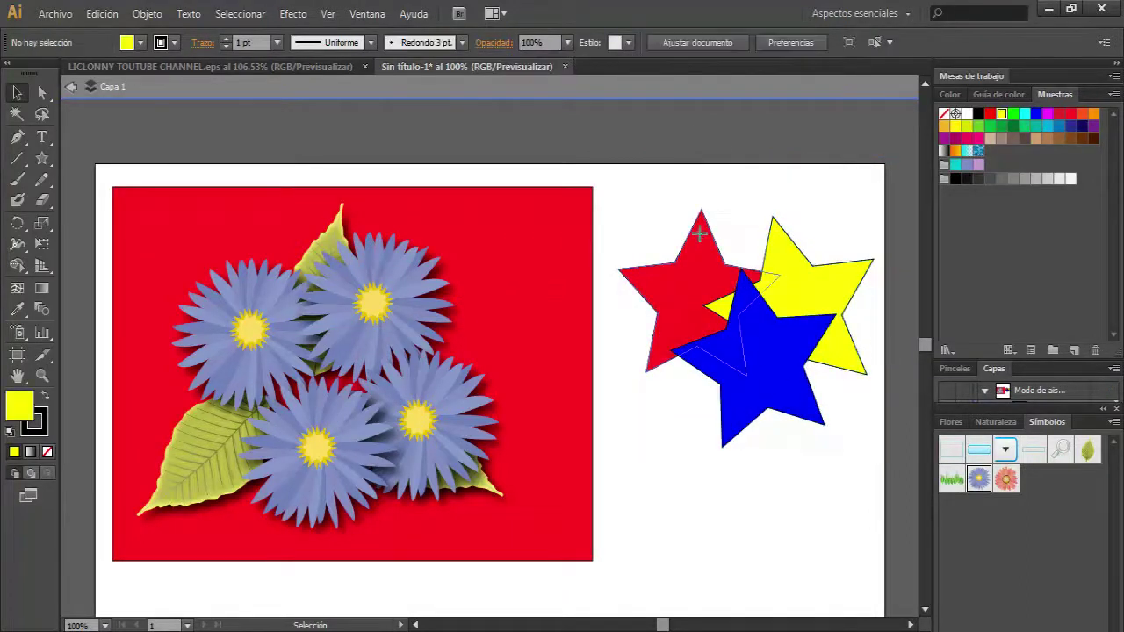
left_click(699, 233)
Inside the group, set the red and blue stars' strokes to None, then reselect the group.
double_click(698, 246)
left_click(713, 239)
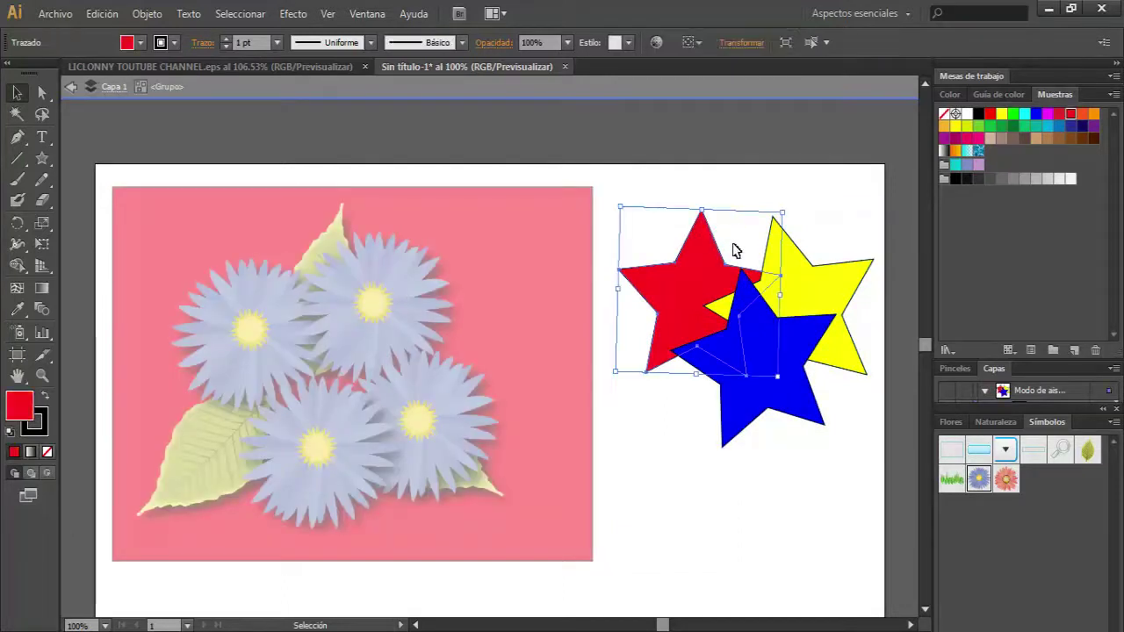
left_click(41, 432)
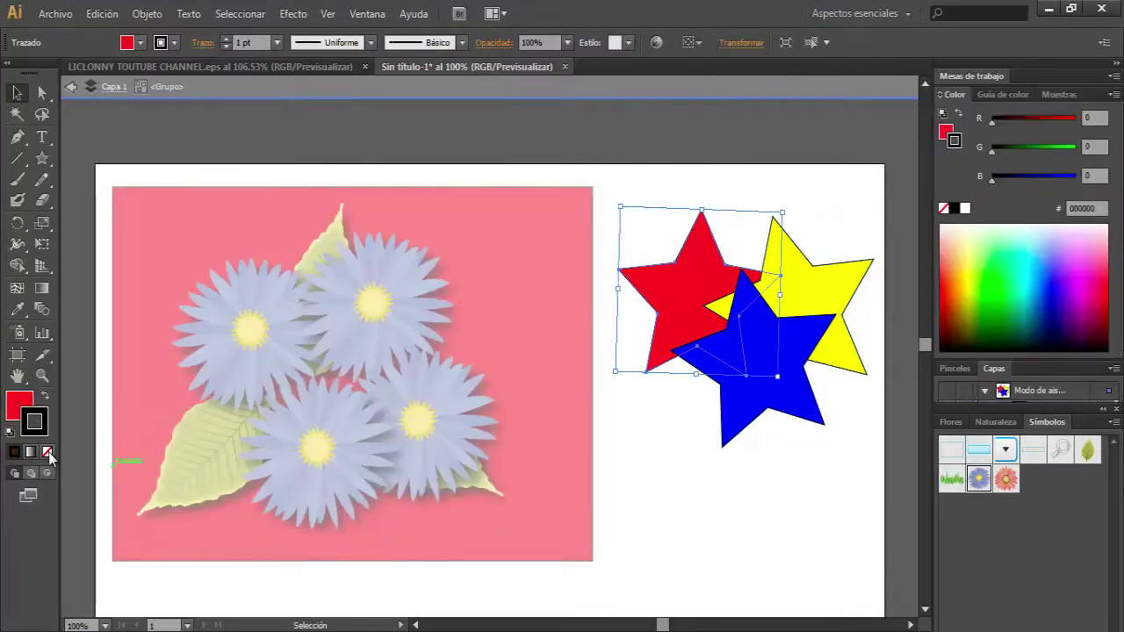
left_click(46, 451)
left_click(870, 264)
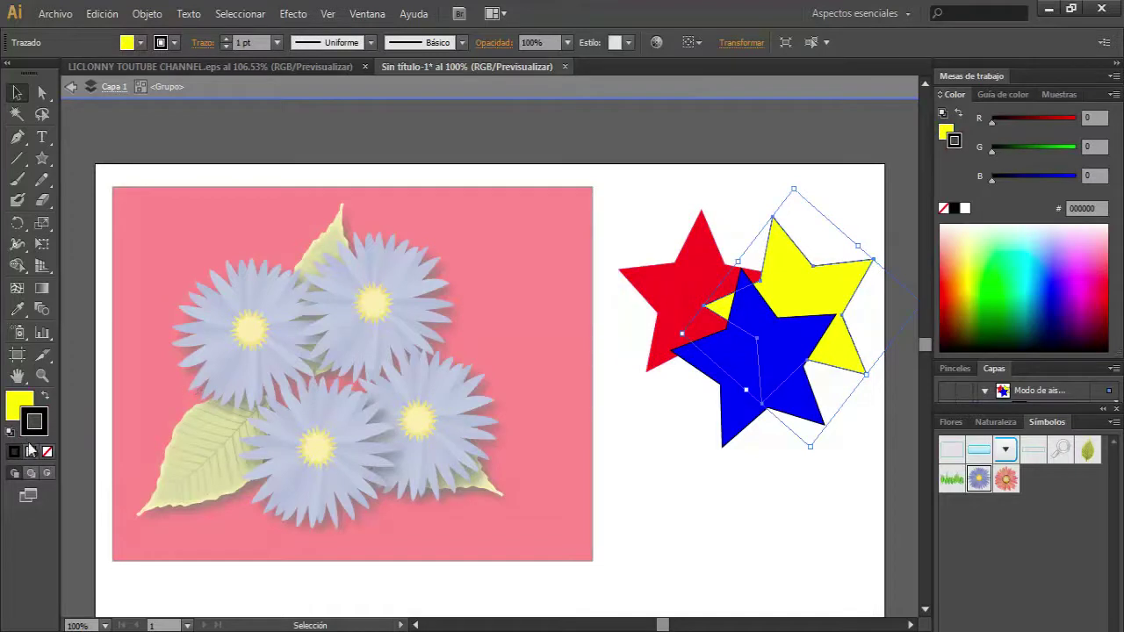
left_click(748, 414)
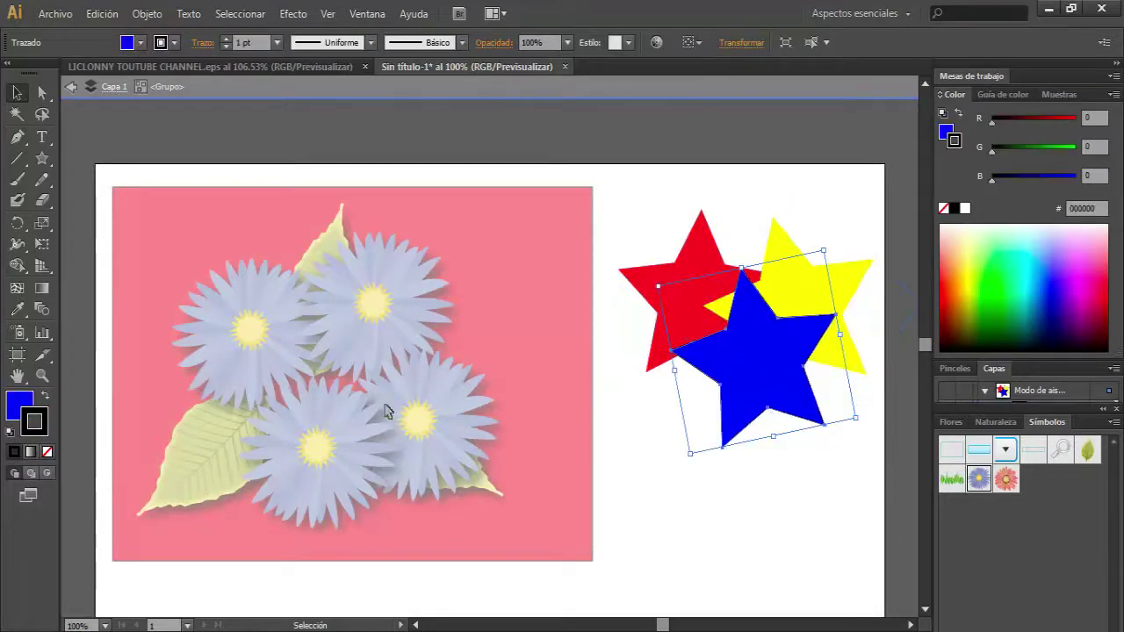
left_click(47, 453)
left_click(858, 303)
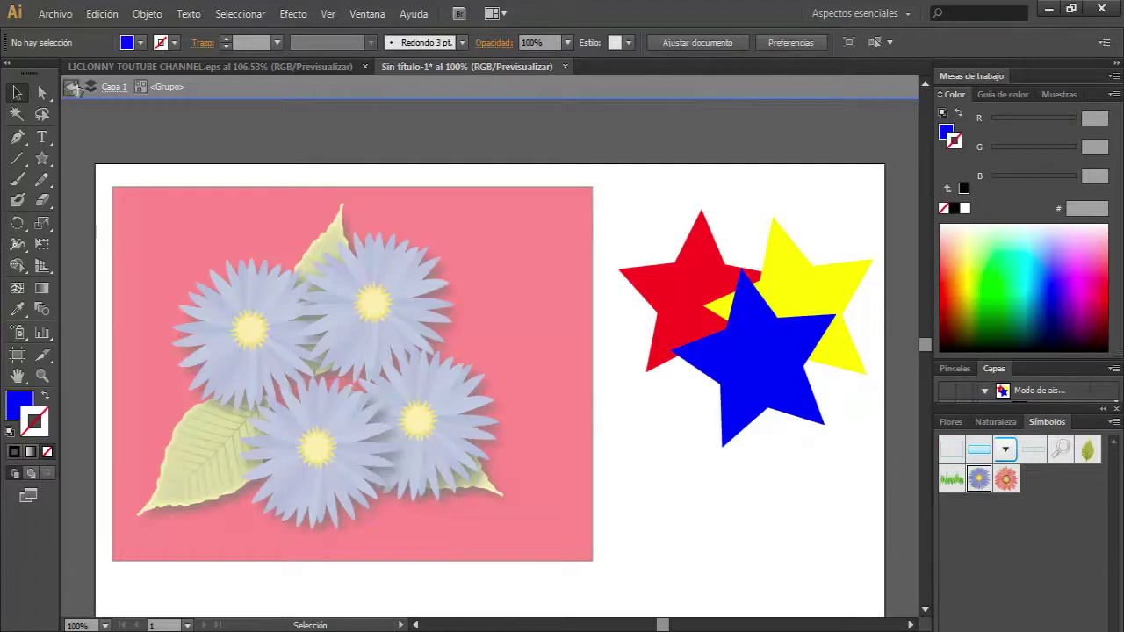
left_click(71, 86)
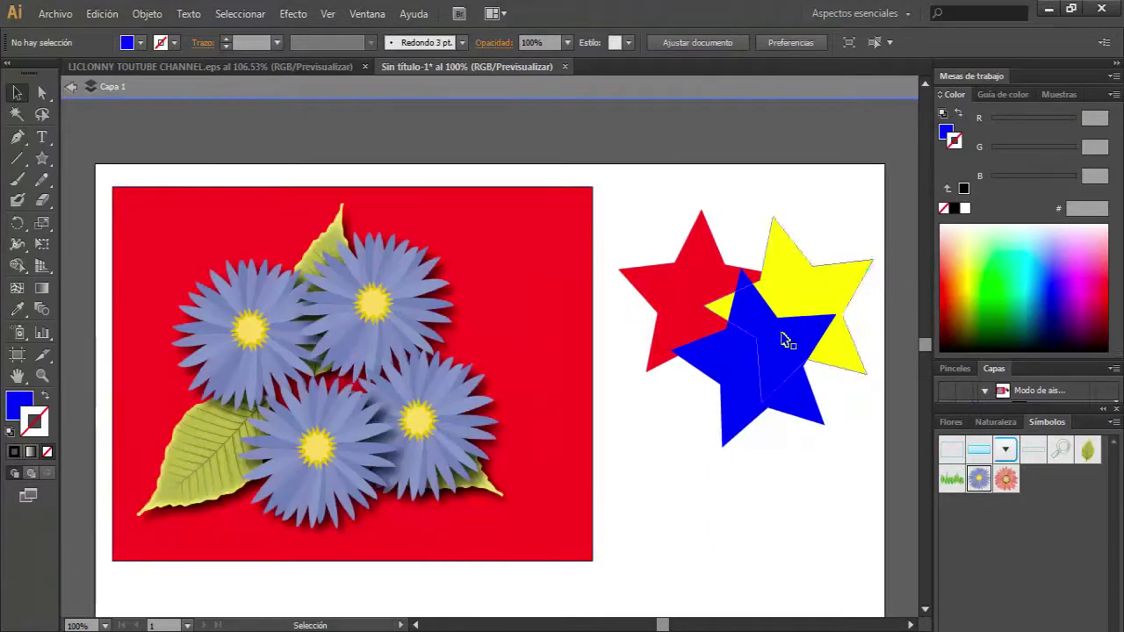
left_click_drag(642, 195, 834, 442)
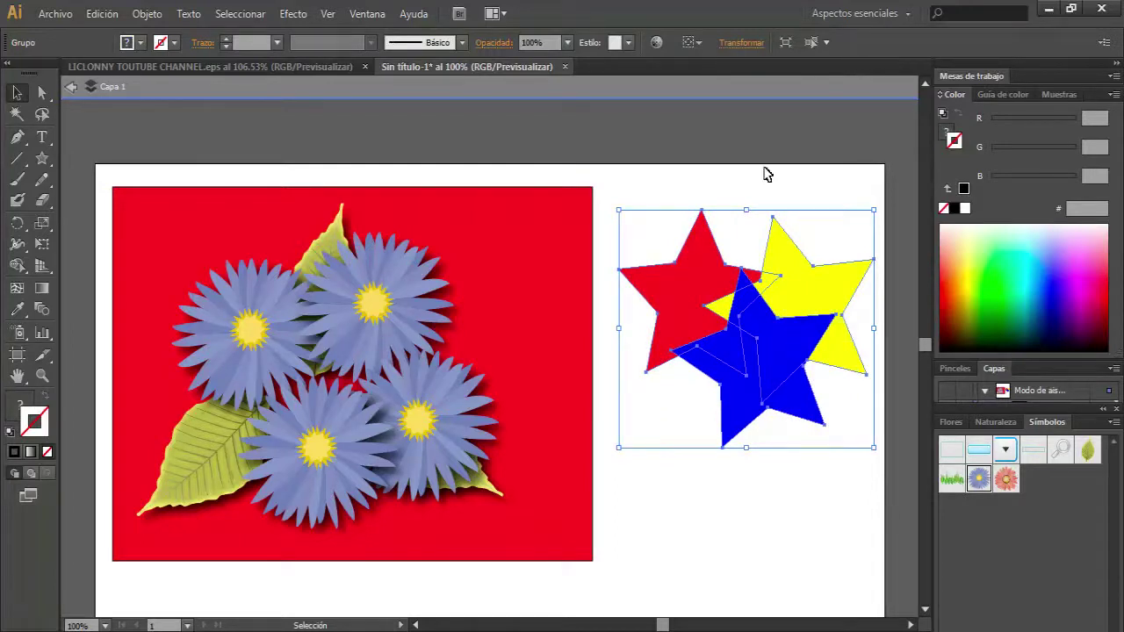
Open the Appearance panel for the star group and add a new group stroke and fill.
left_click(765, 172)
left_click(72, 86)
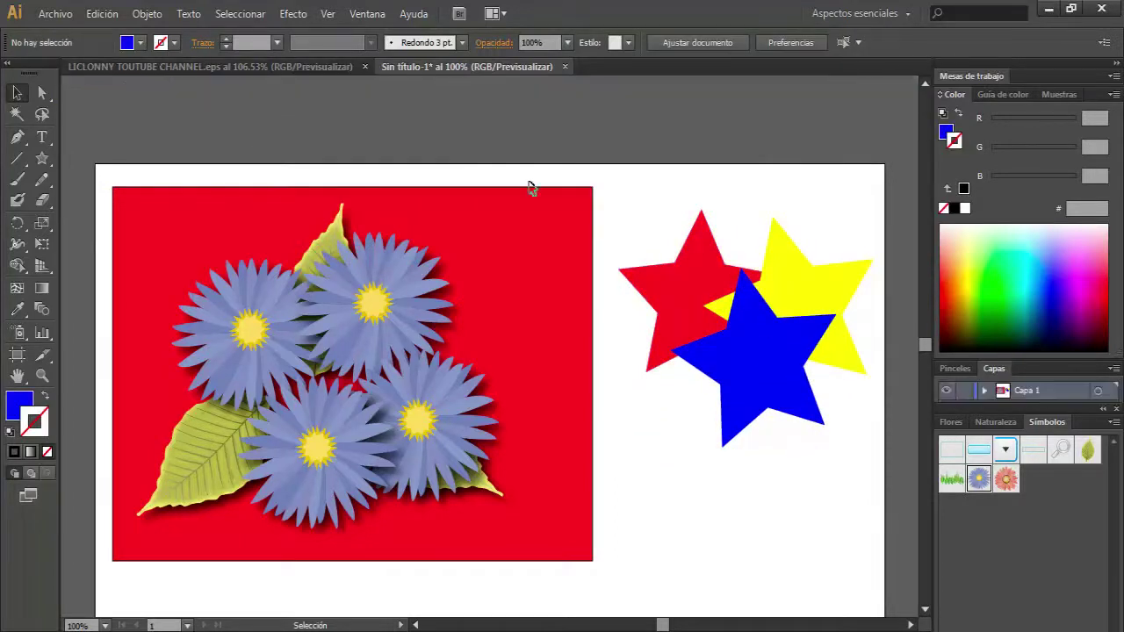
left_click_drag(660, 166, 849, 426)
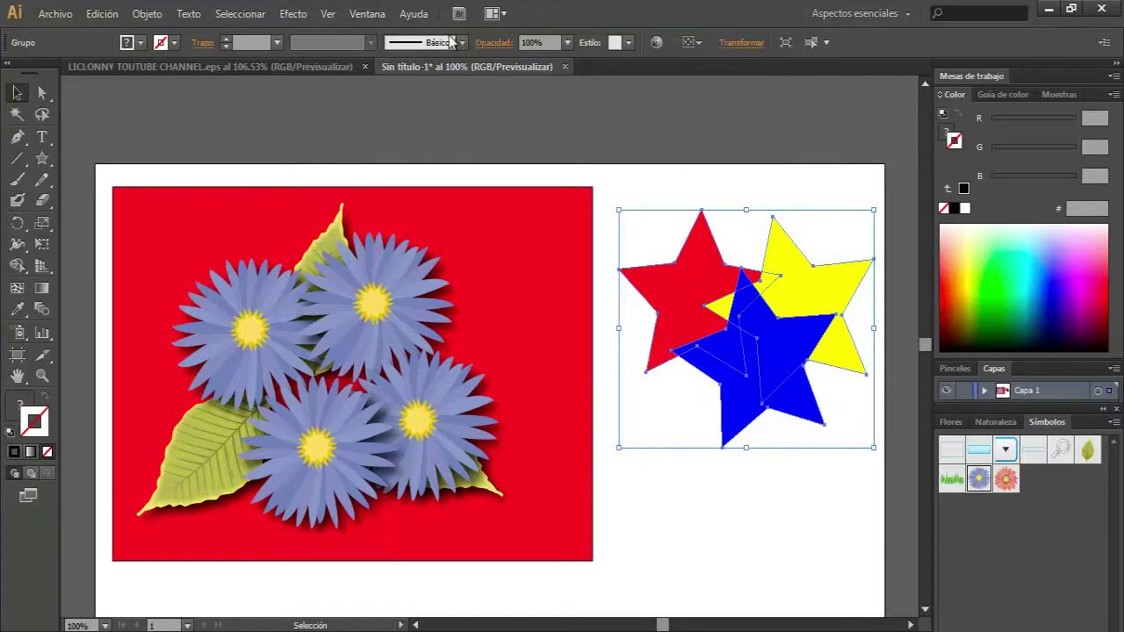
left_click(368, 14)
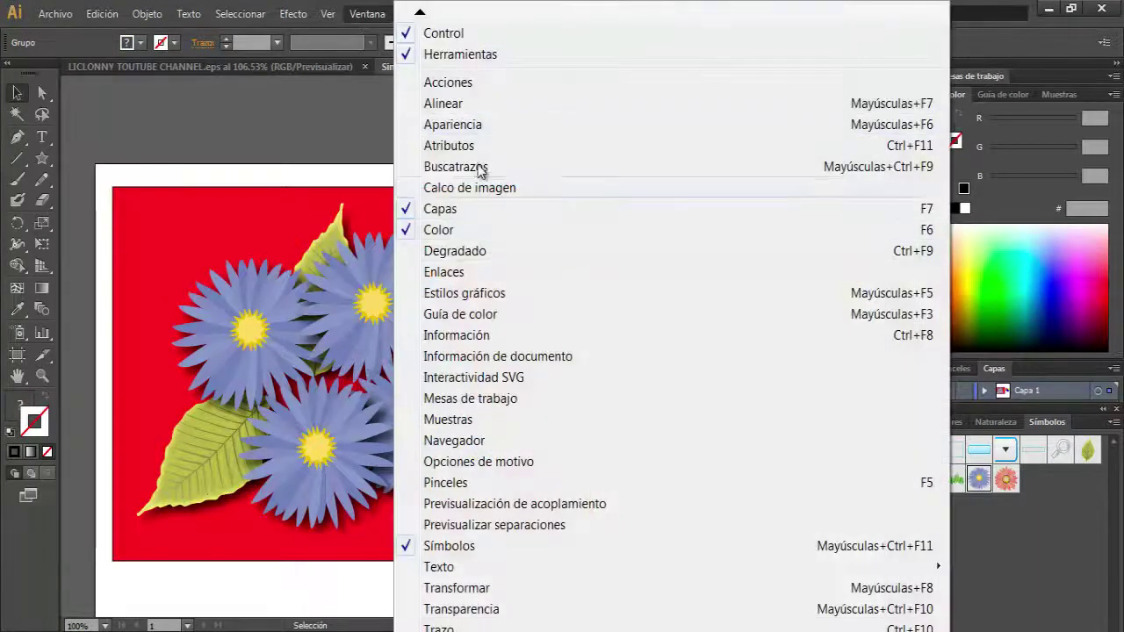
left_click(487, 125)
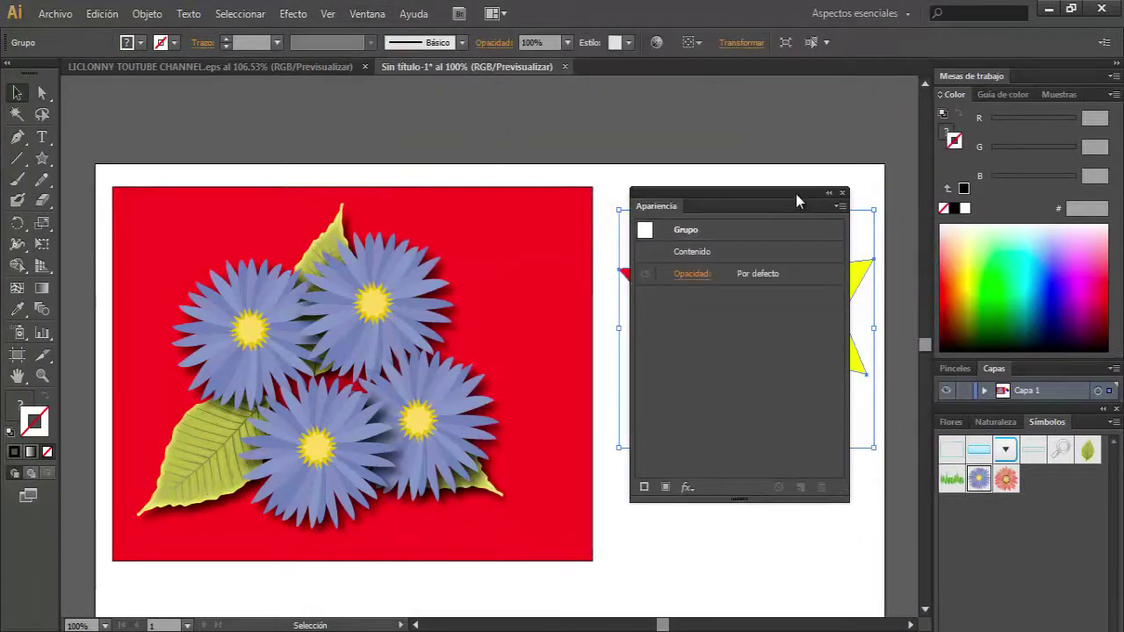
mouse_move(796, 193)
left_mouse_down()
mouse_move(539, 183)
mouse_move(477, 111)
left_mouse_up()
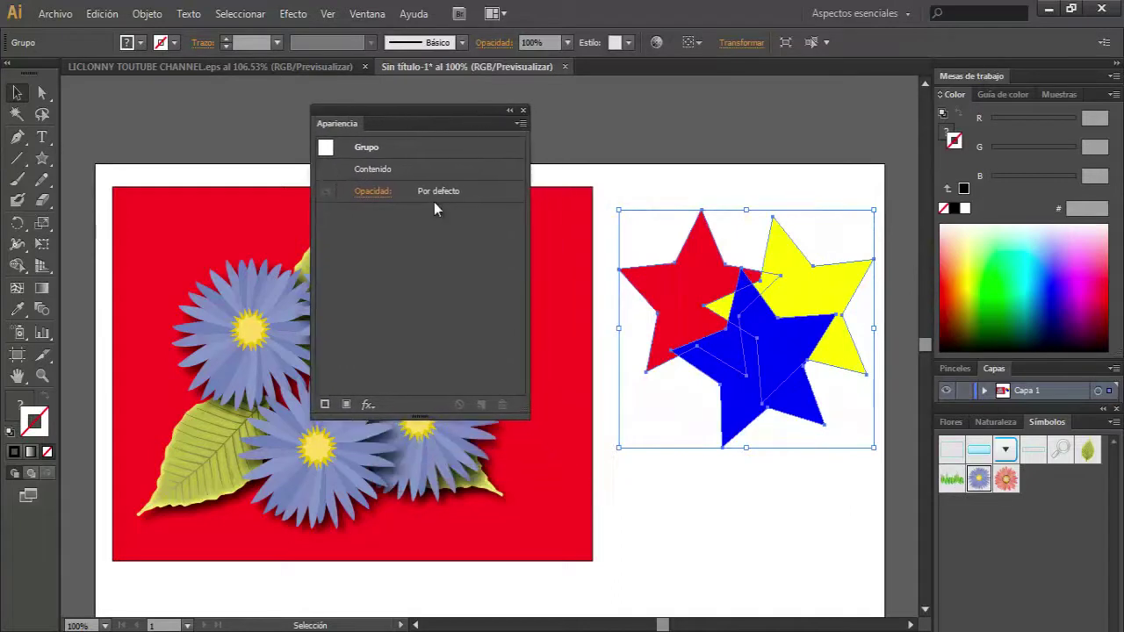
left_click(322, 406)
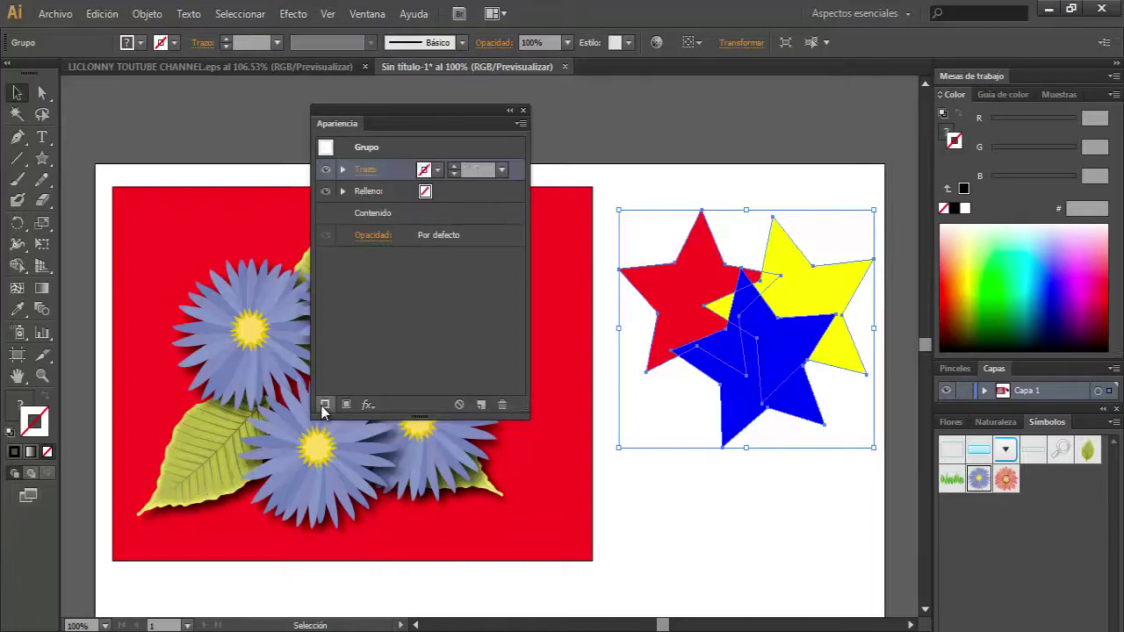
Move the group's stroke row below Contents in the Appearance panel.
left_click(778, 151)
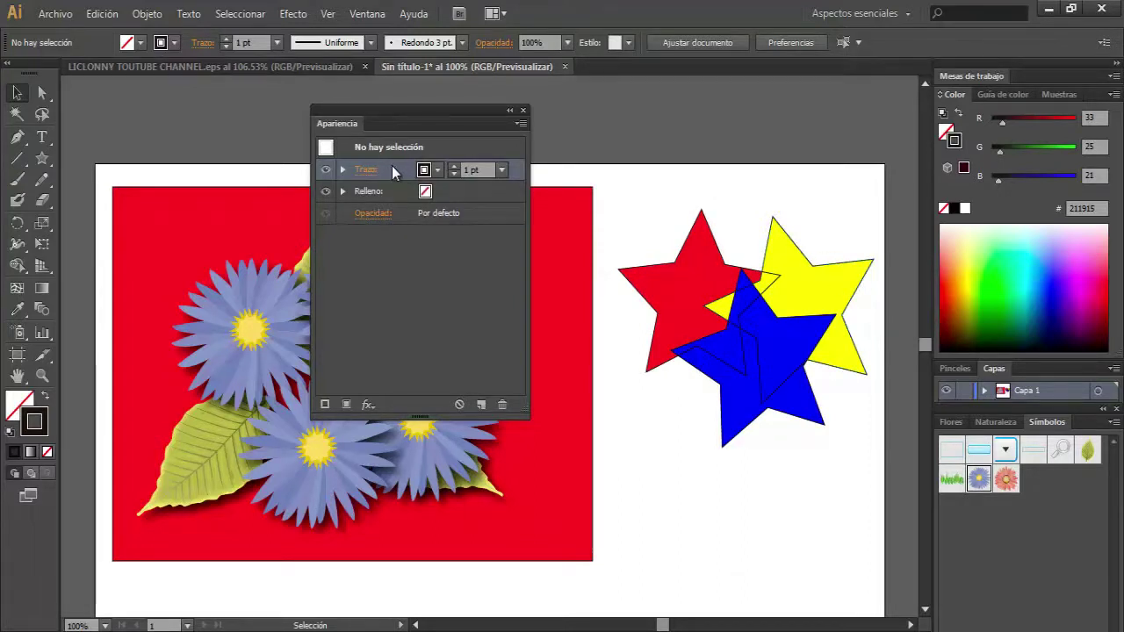
left_click_drag(391, 168, 387, 222)
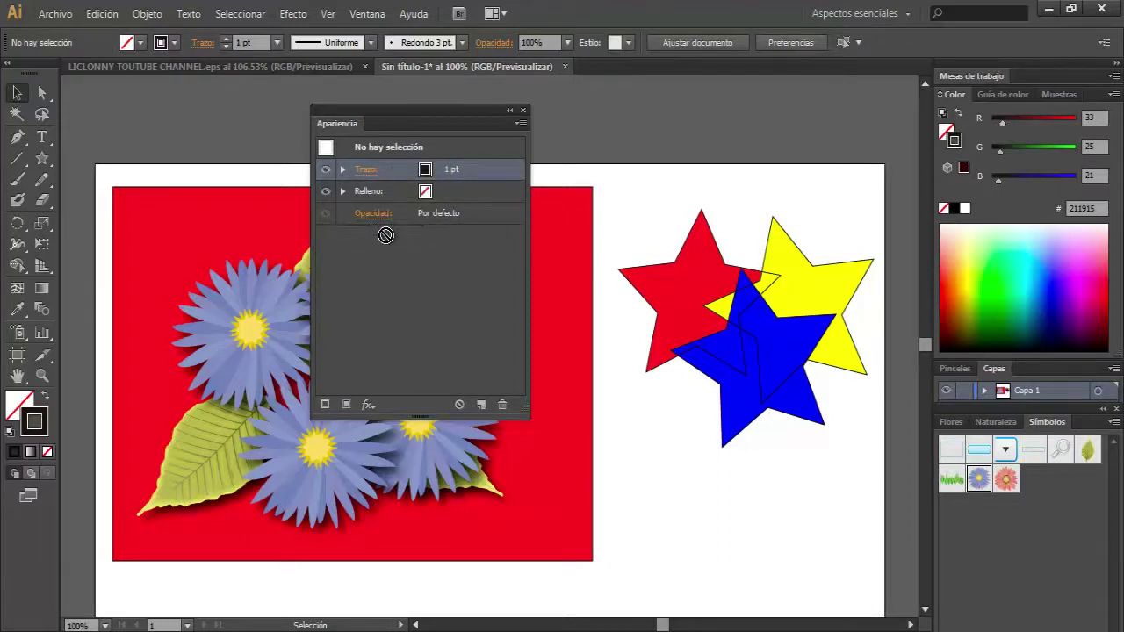
left_click(740, 291)
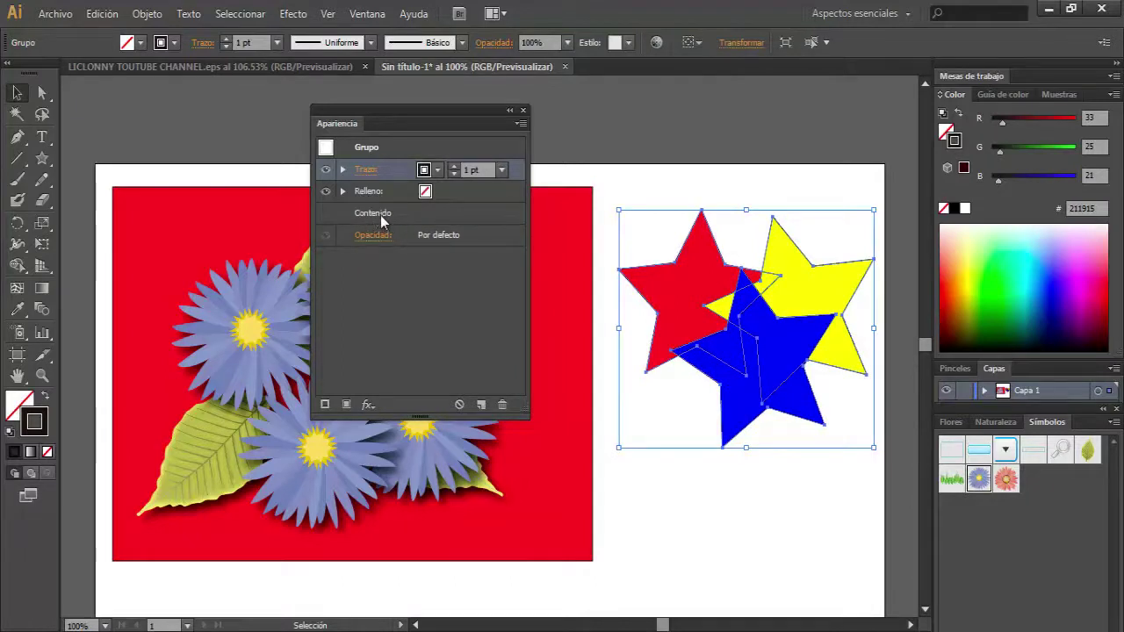
left_click_drag(394, 170, 395, 223)
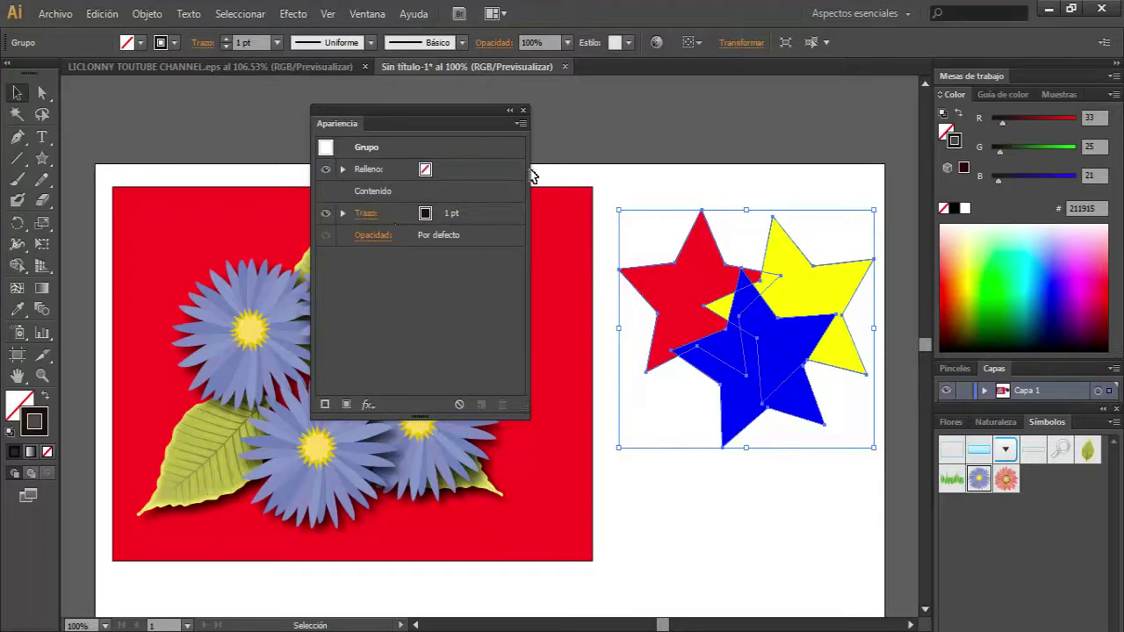
left_click(761, 168)
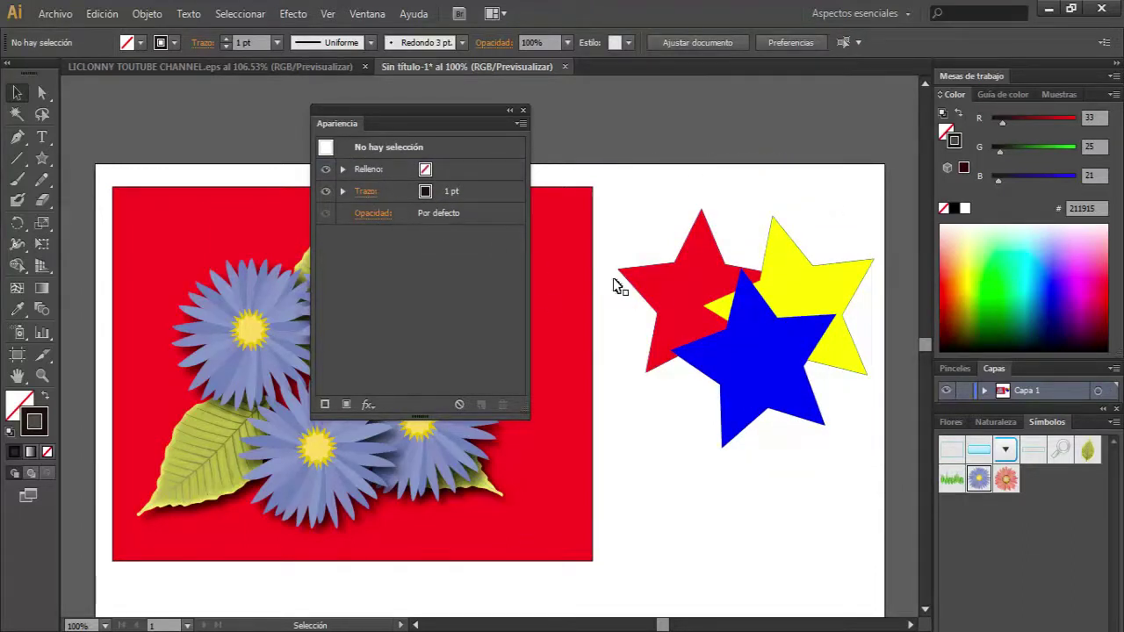
Set the group stroke weight to 10 pt and close the Appearance panel.
left_click(700, 307)
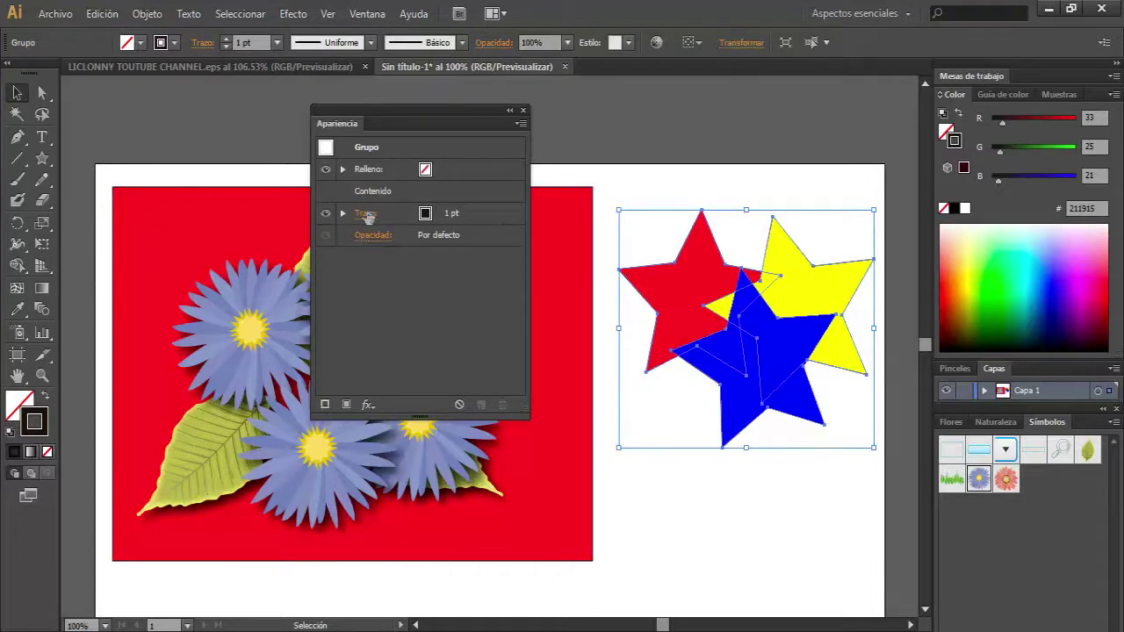
left_click(424, 214)
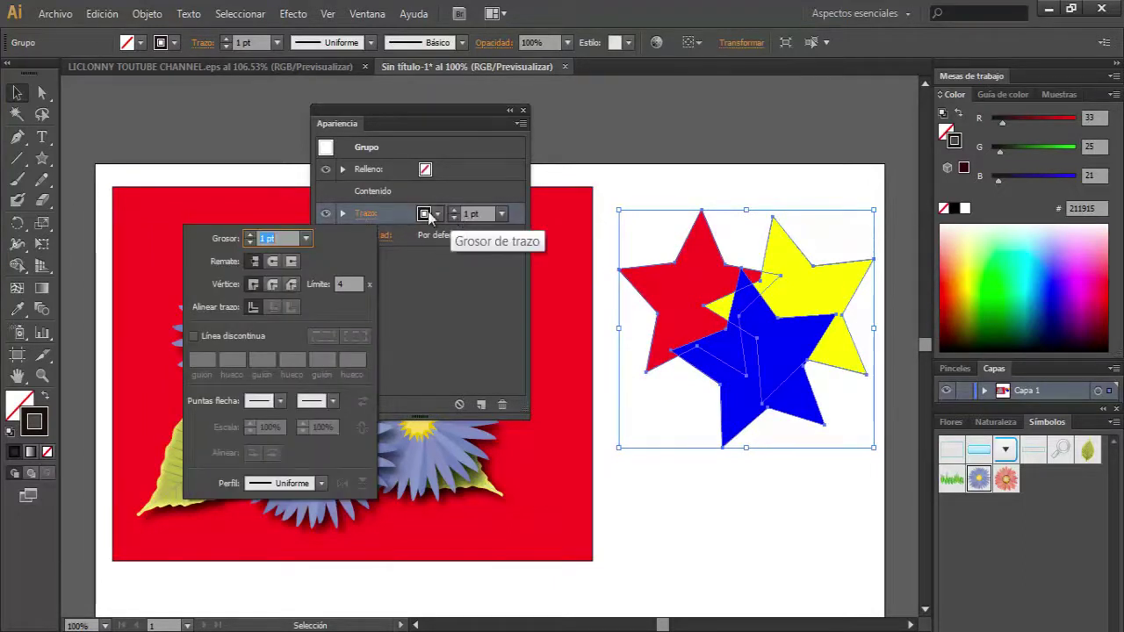
left_click(306, 240)
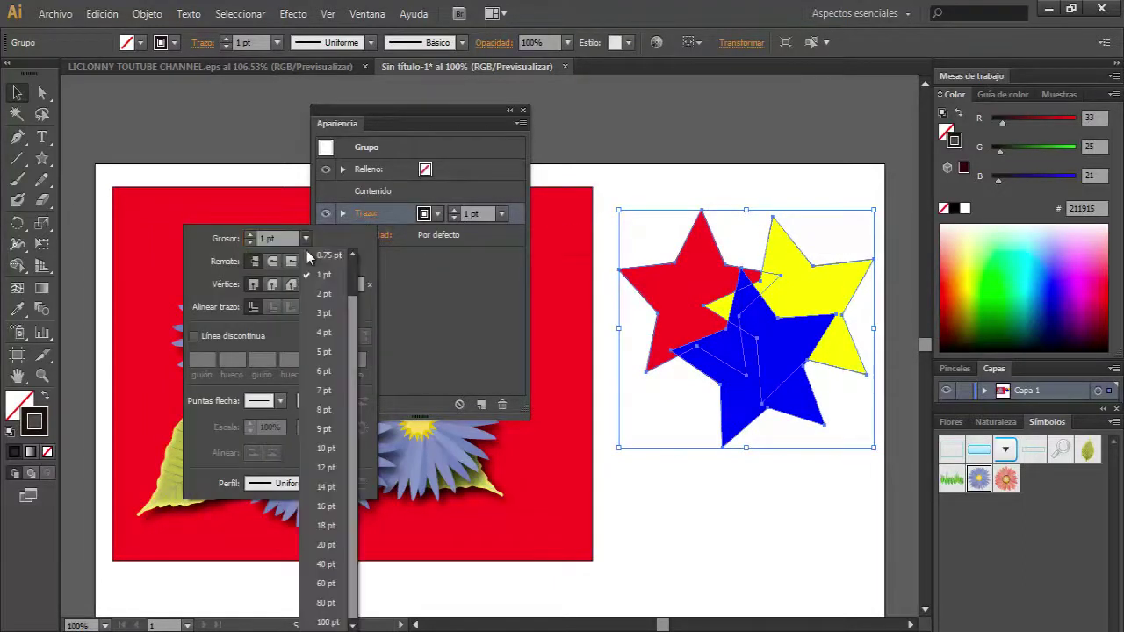
left_click(312, 448)
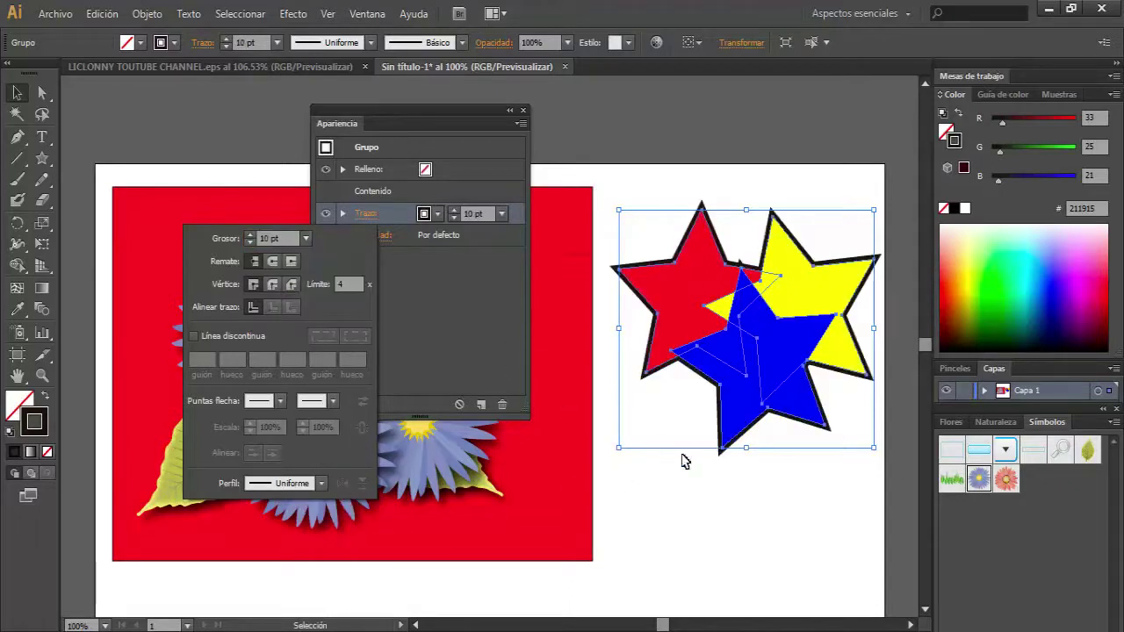
left_click(654, 169)
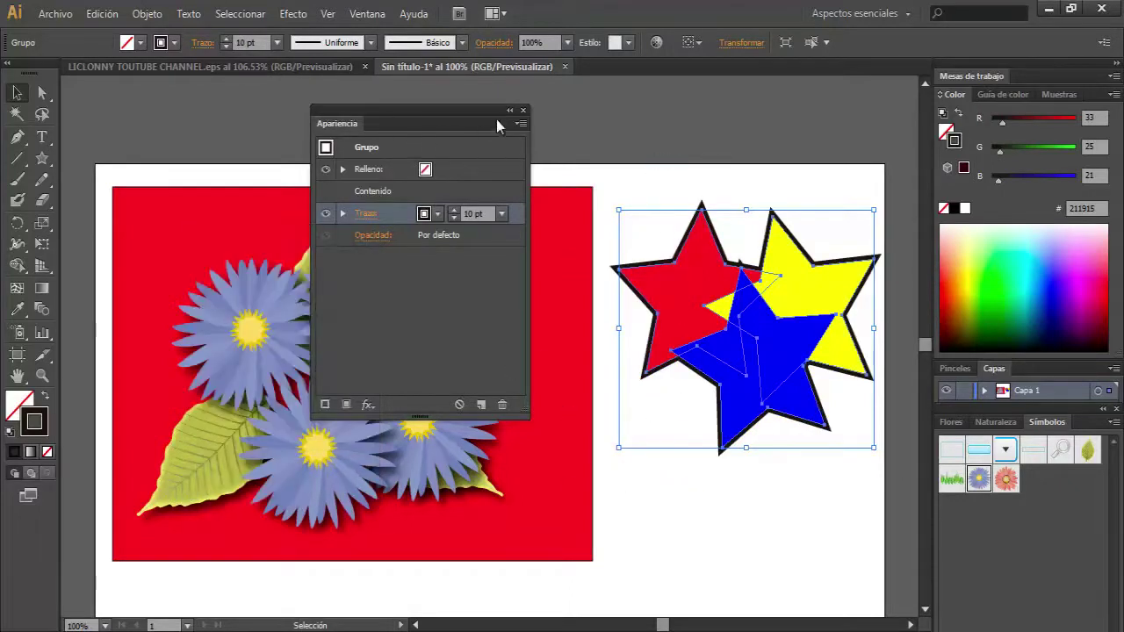
left_click(521, 114)
left_click(673, 114)
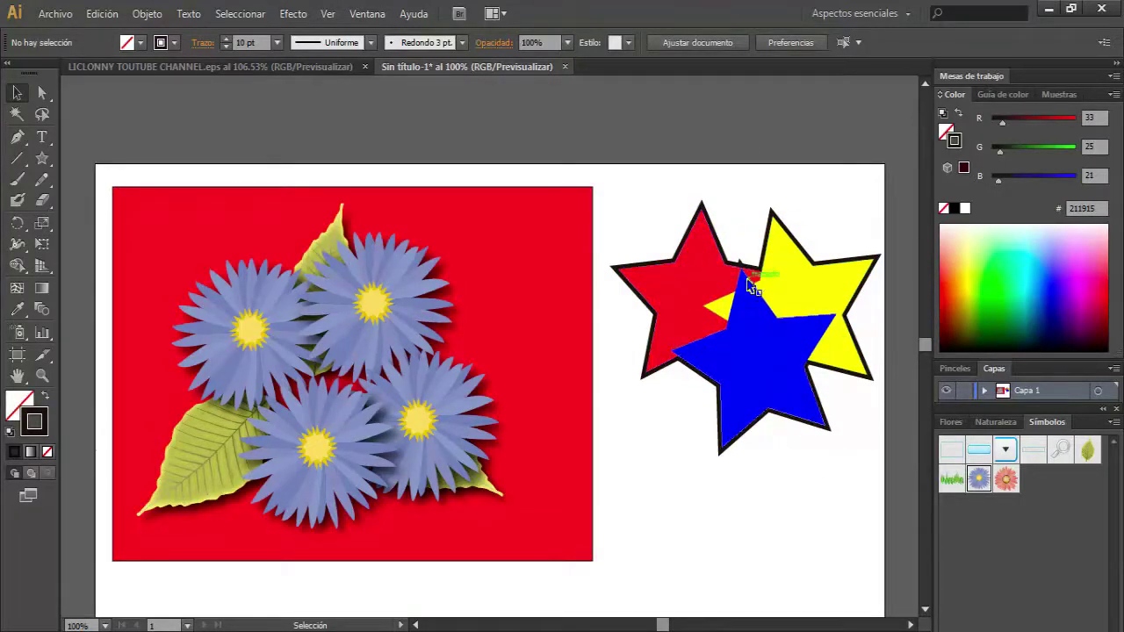
Reposition and slightly rotate the red star inside the star group.
left_click(703, 267)
double_click(702, 279)
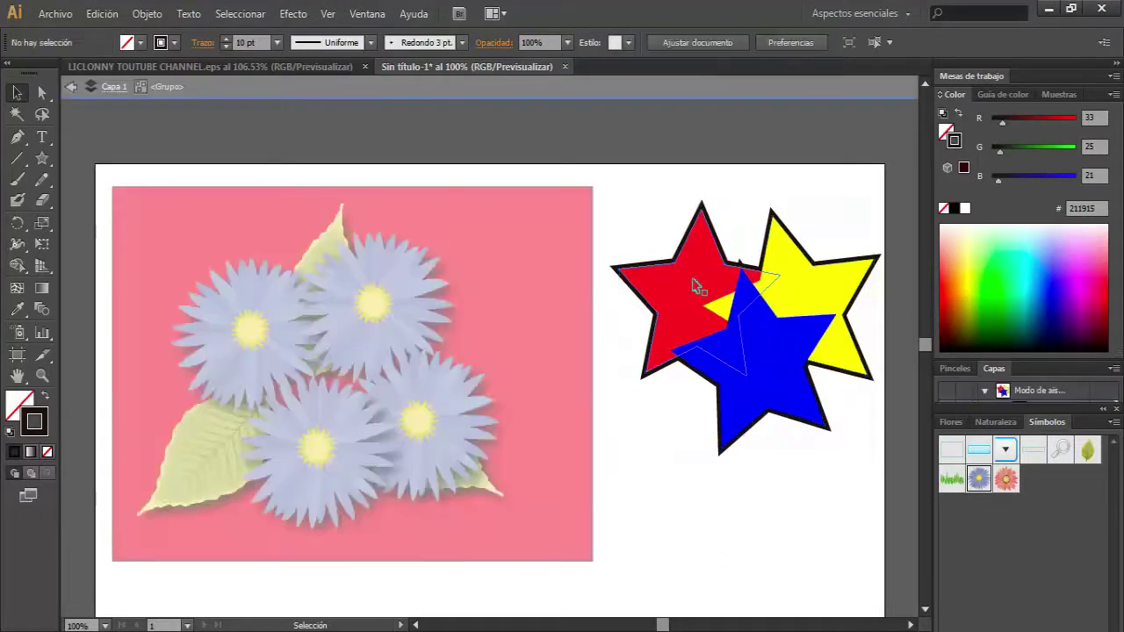
mouse_move(694, 284)
left_mouse_down()
mouse_move(688, 270)
mouse_move(665, 281)
mouse_move(655, 268)
mouse_move(712, 303)
left_mouse_up()
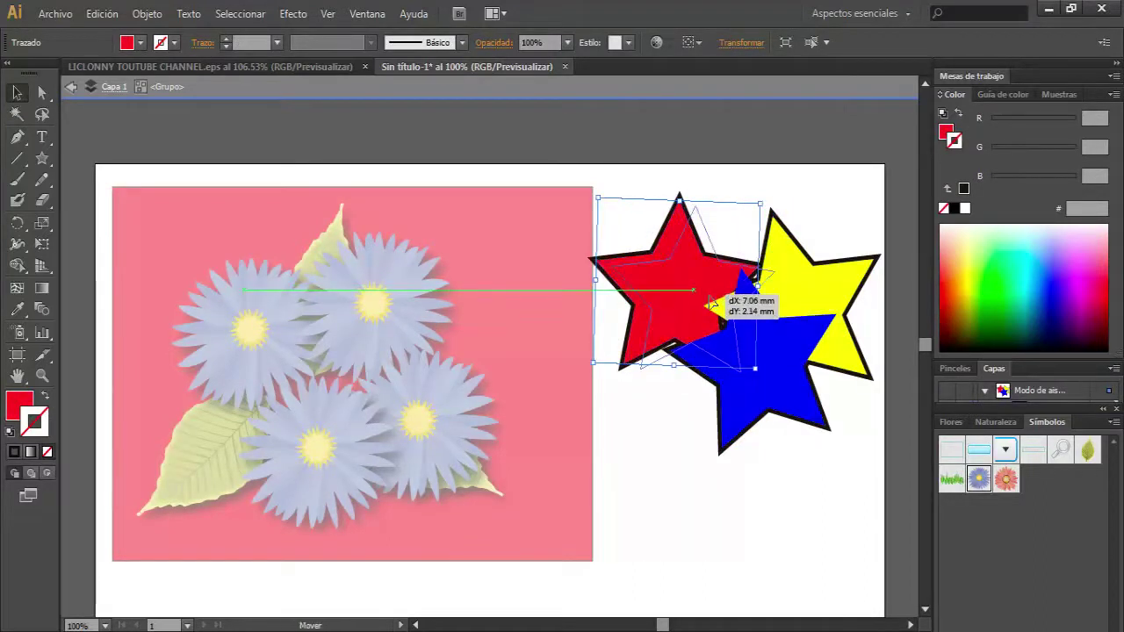
left_click_drag(612, 199, 621, 192)
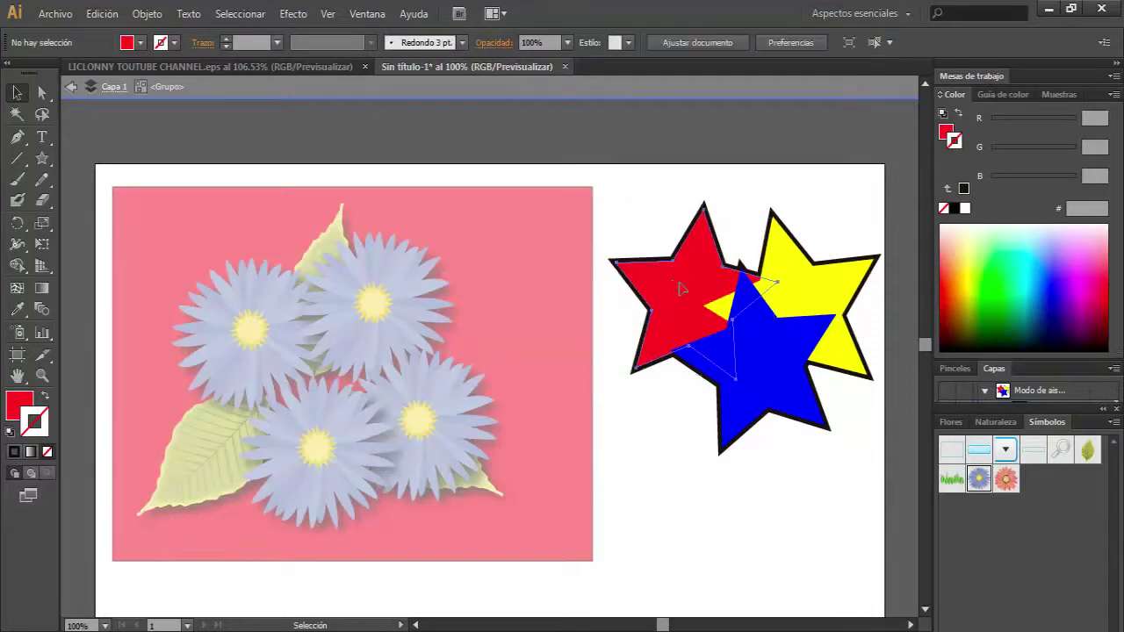
left_click_drag(692, 293, 703, 288)
left_click(876, 201)
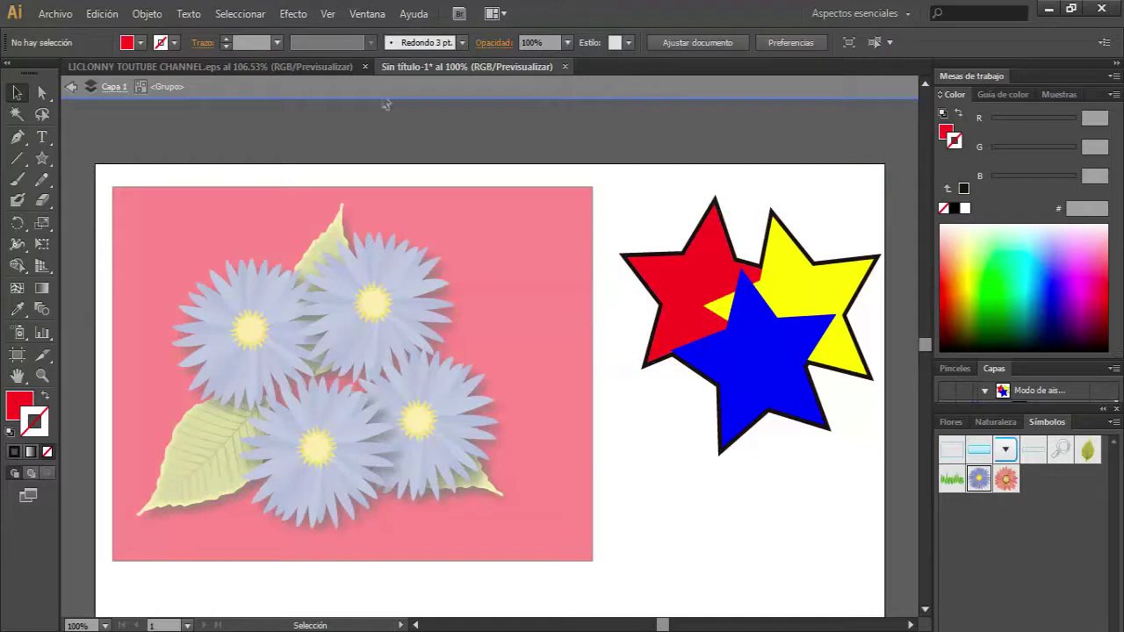
left_click(71, 87)
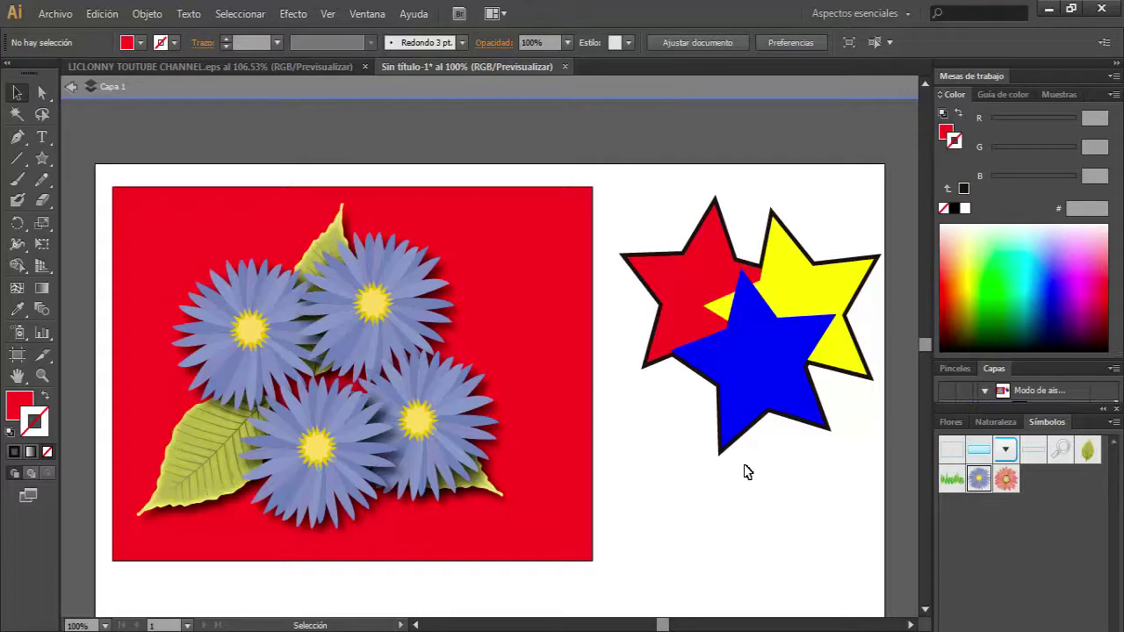
Move the blue star down and left within the group and exit isolation.
left_click(772, 395)
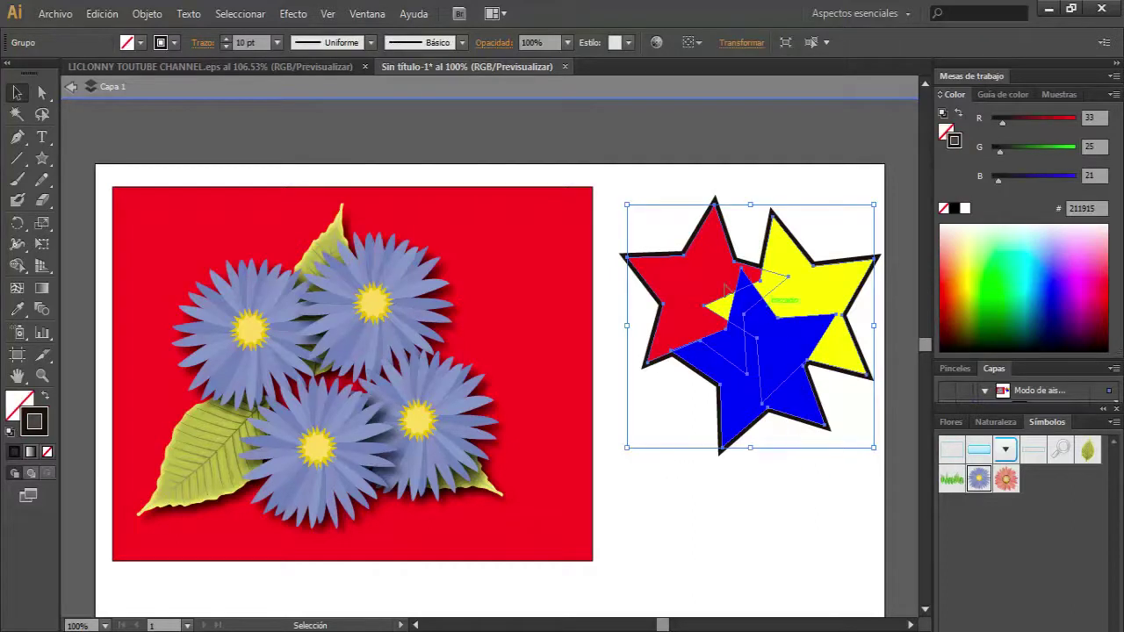
double_click(737, 416)
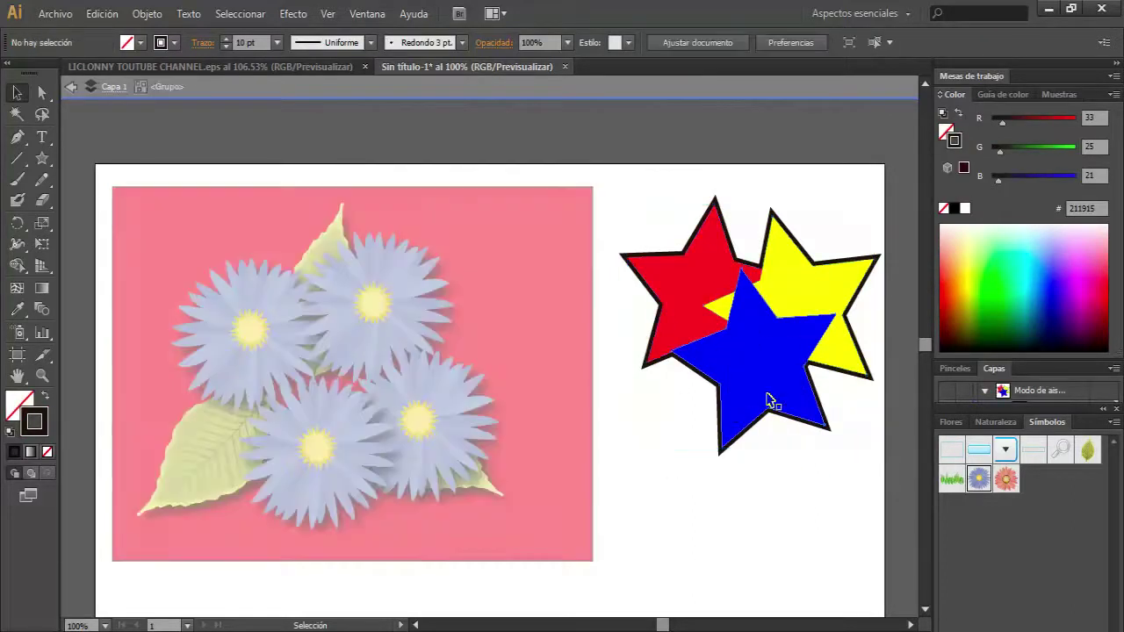
mouse_move(785, 373)
left_mouse_down()
mouse_move(740, 441)
mouse_move(740, 400)
left_mouse_up()
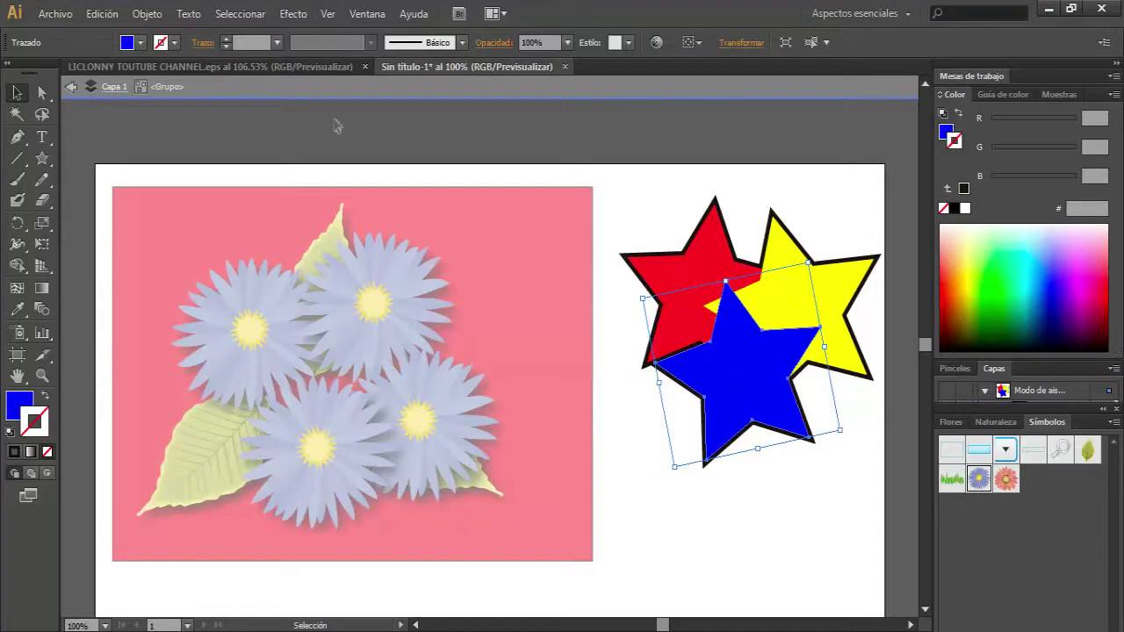
left_click(72, 87)
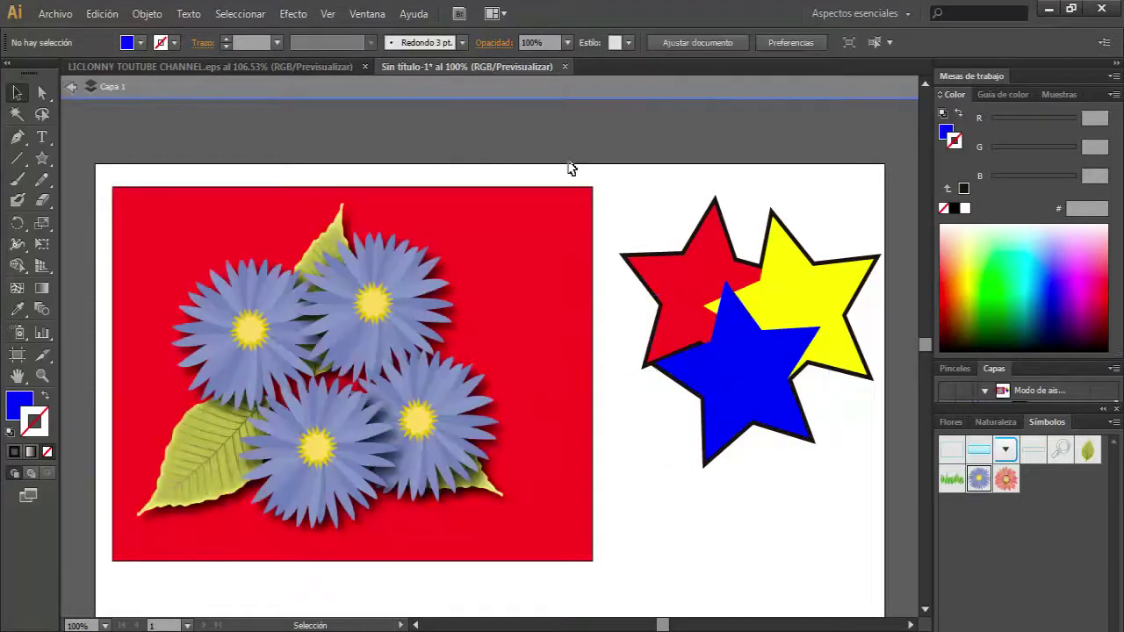
double_click(656, 167)
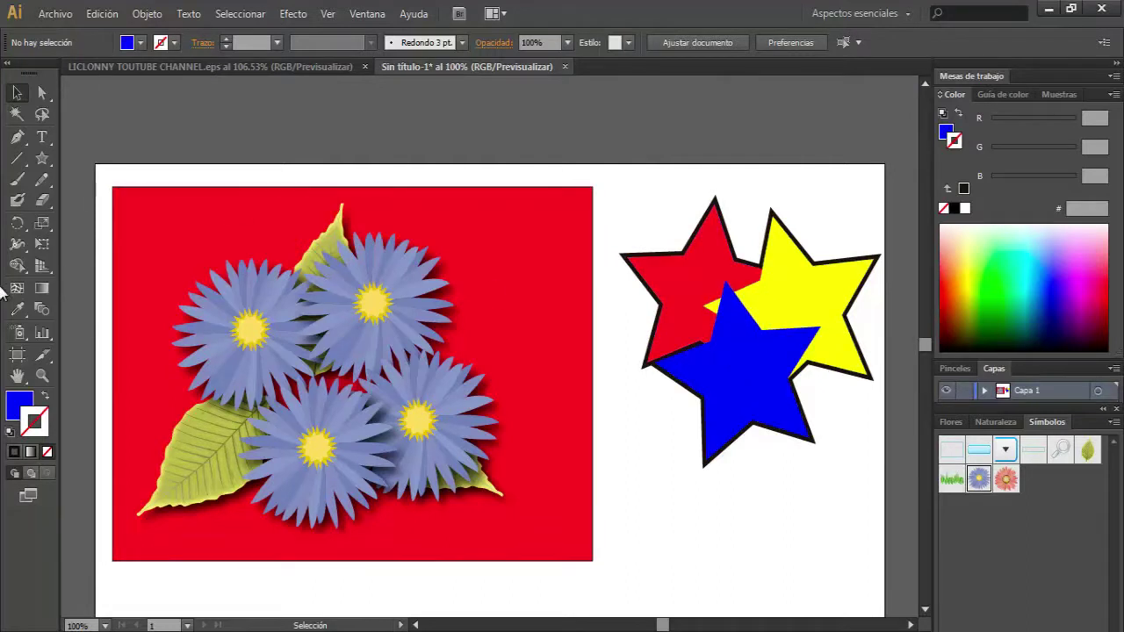
left_click(41, 158)
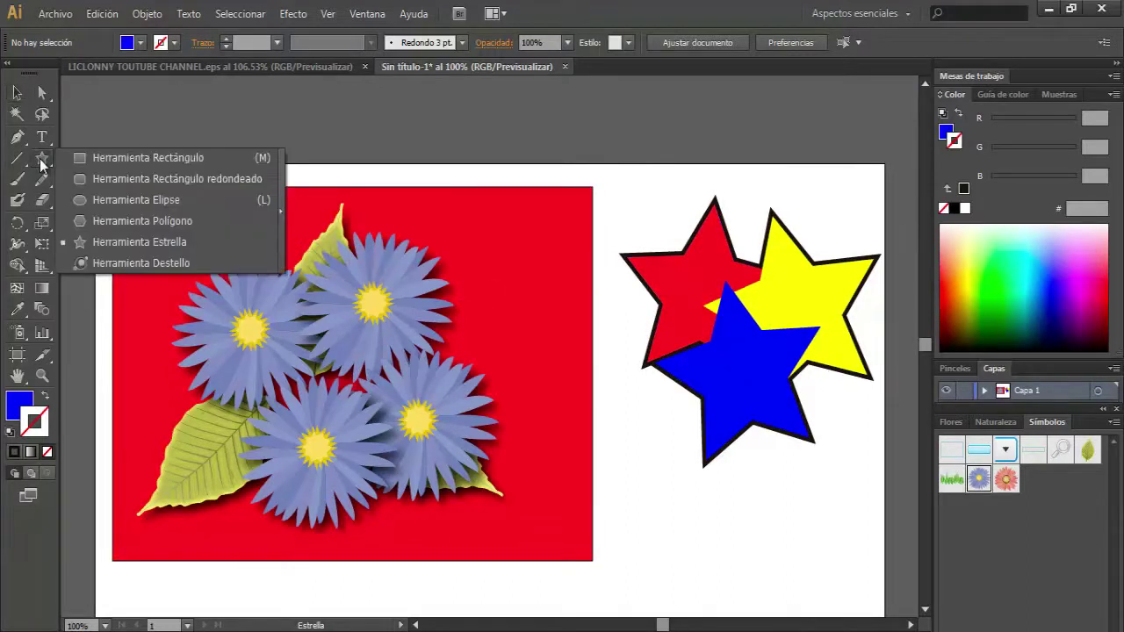
left_click(100, 201)
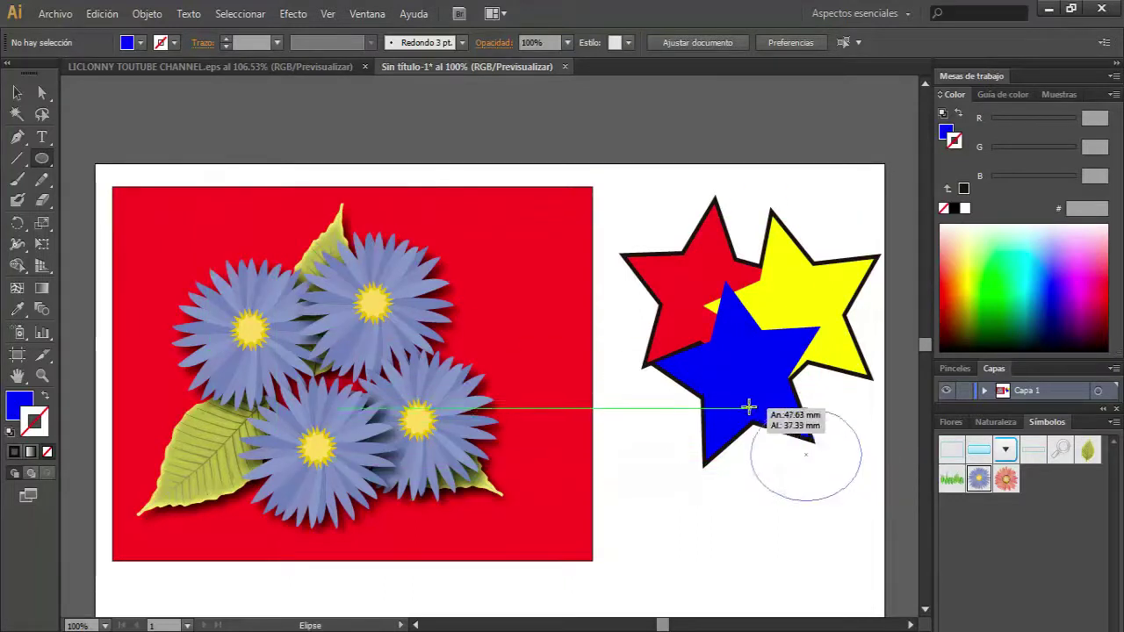
left_click_drag(861, 501, 748, 403)
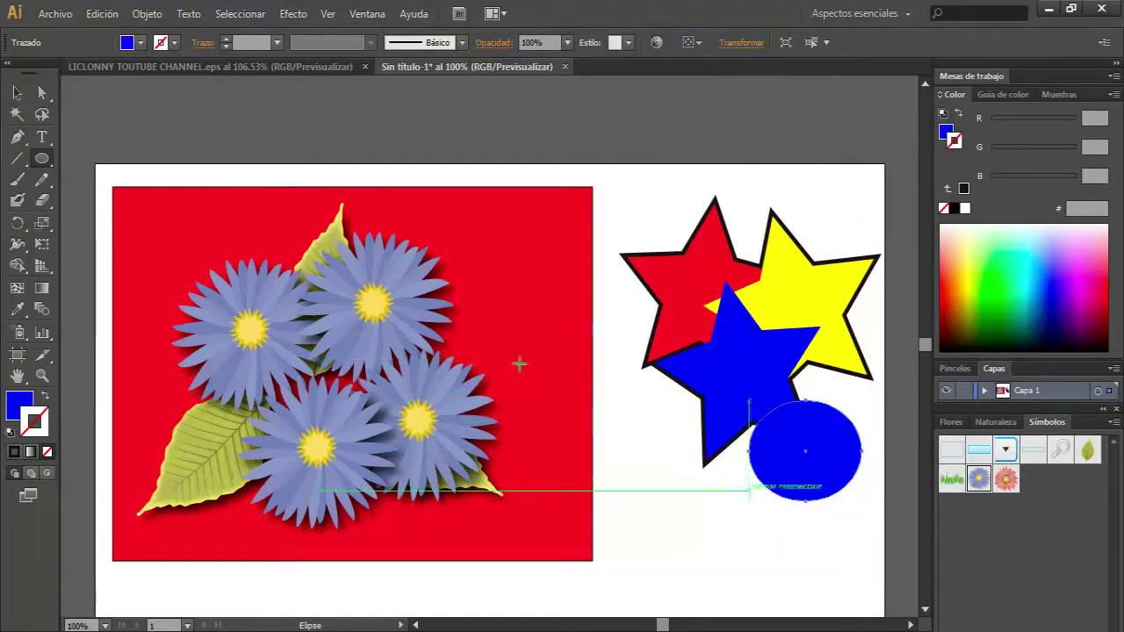
left_click(18, 93)
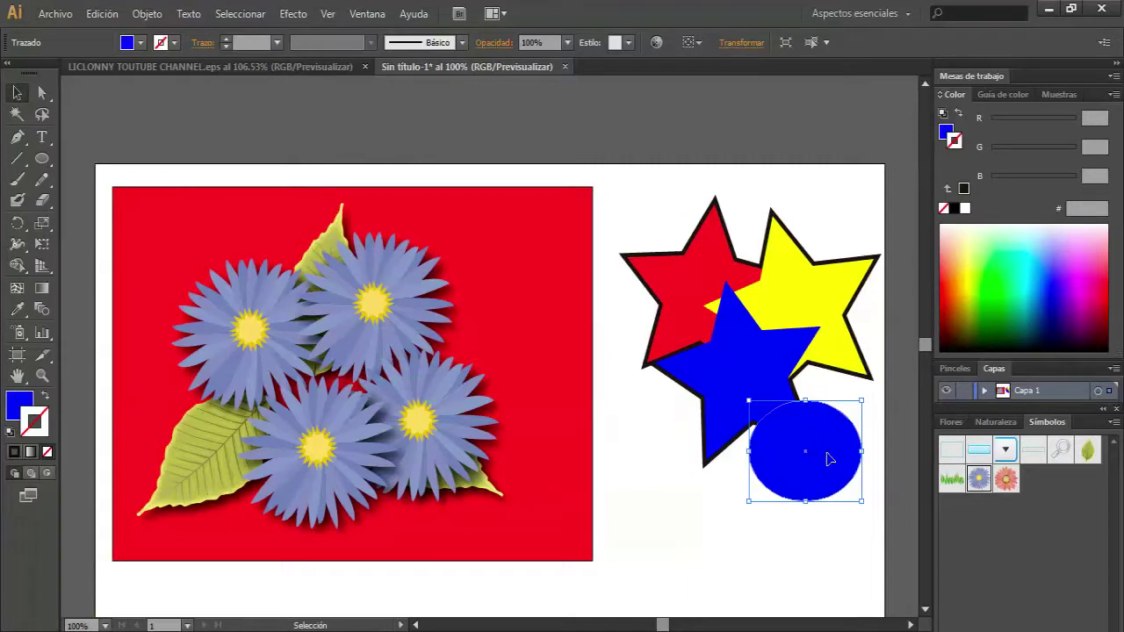
key("Delete")
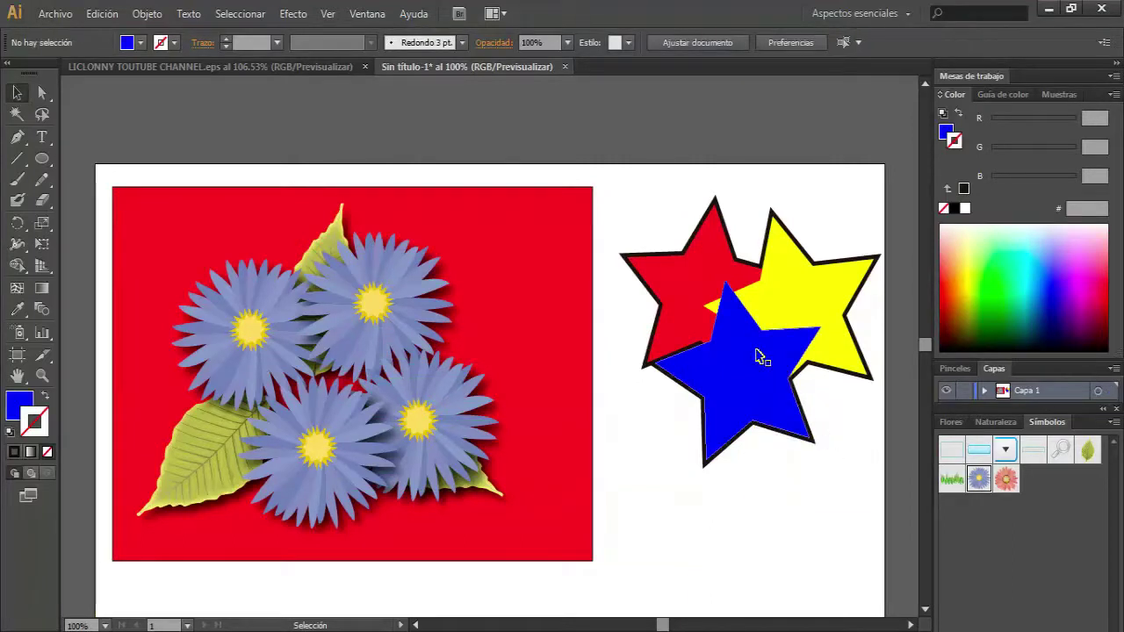
Inside the star group, draw a small ellipse overlapping the bottom of the blue star.
double_click(794, 315)
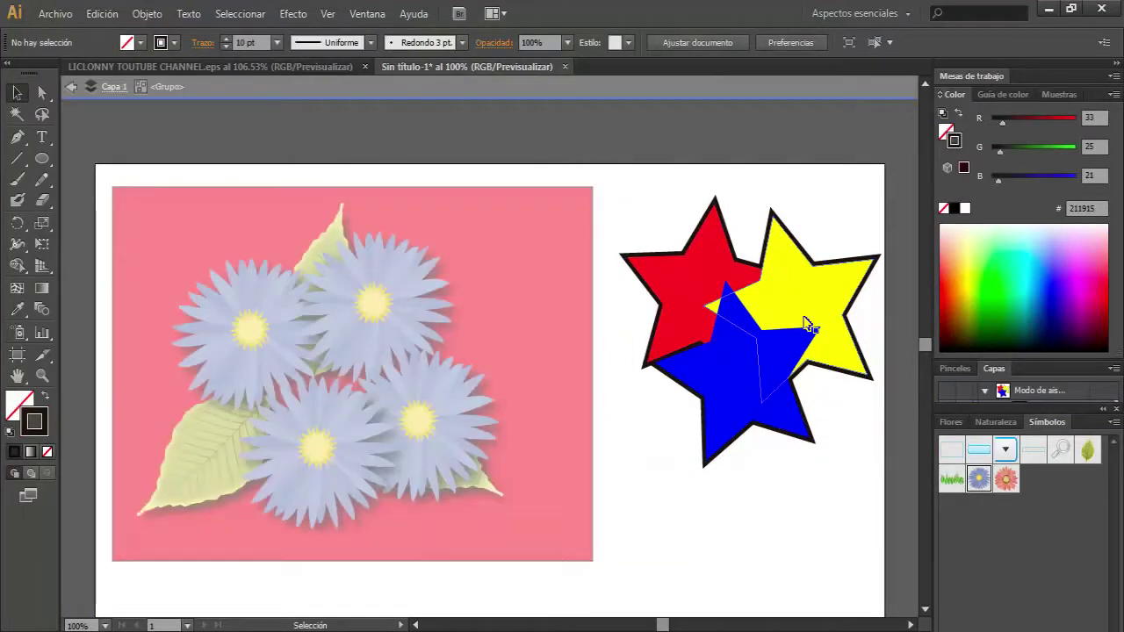
left_click(42, 160)
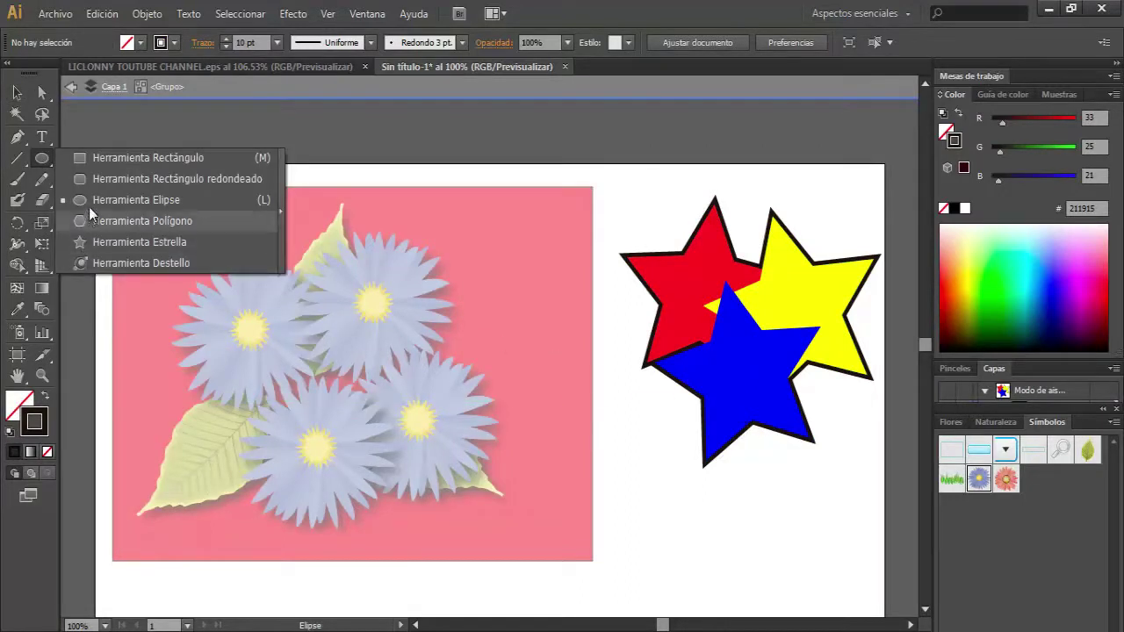
left_click(114, 200)
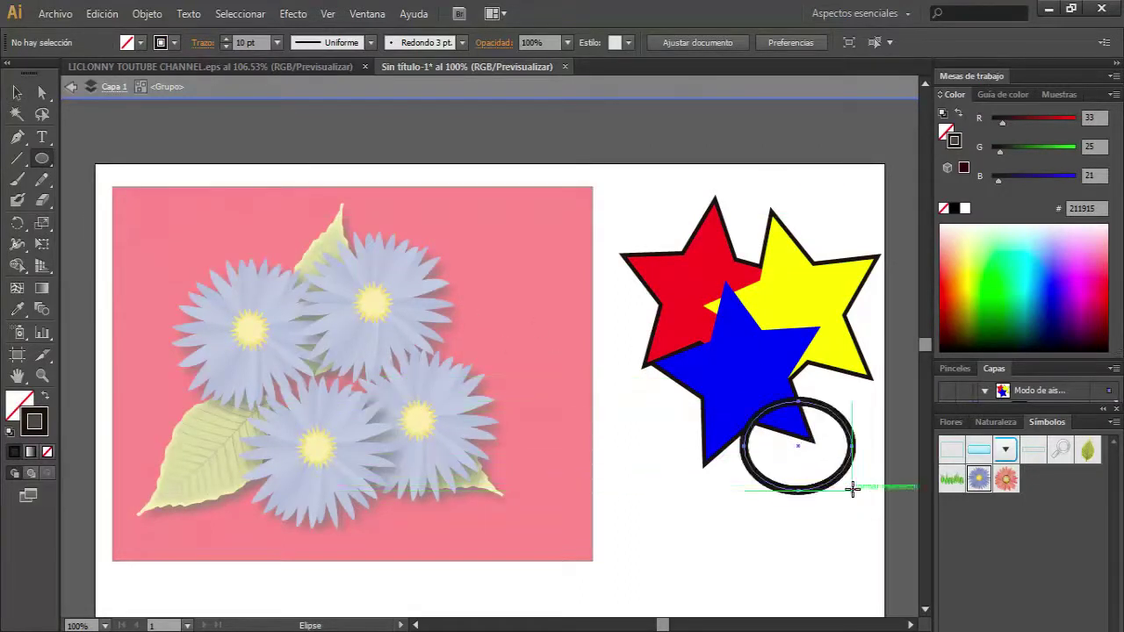
left_click_drag(842, 477, 853, 488)
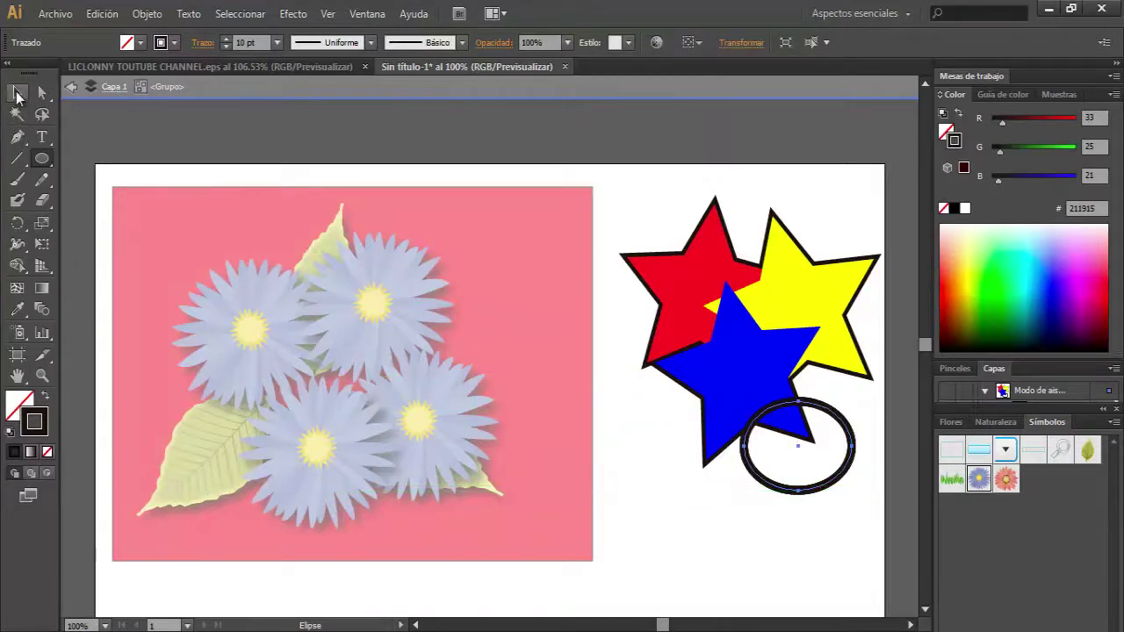
left_click(17, 93)
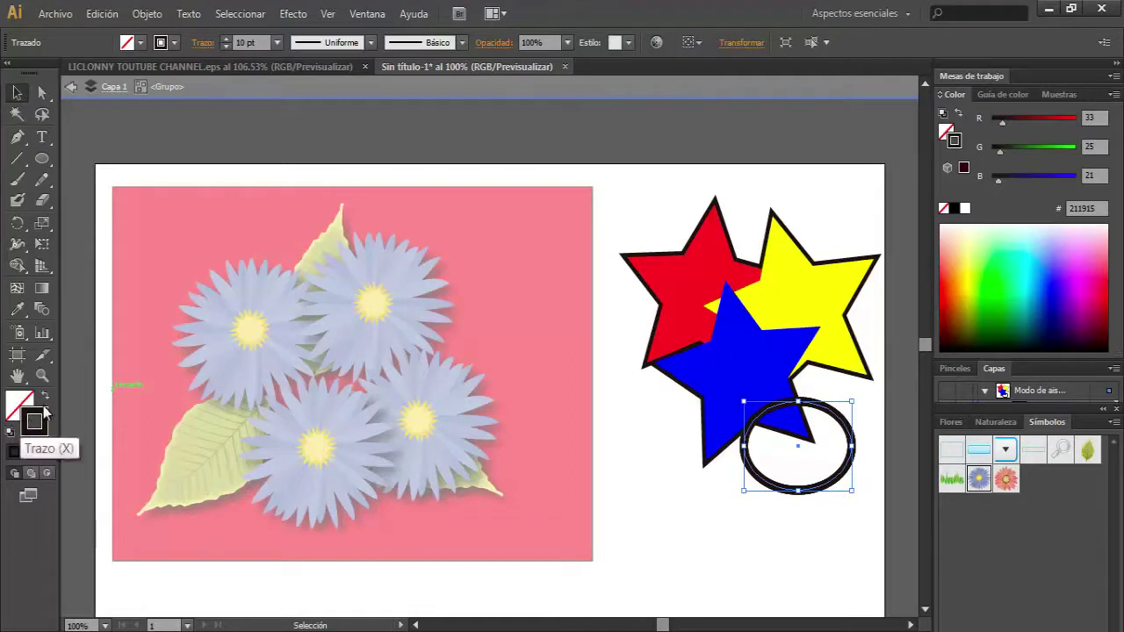
Toggle the ellipse's stroke colour off and on, then switch to editing its fill.
left_click(47, 452)
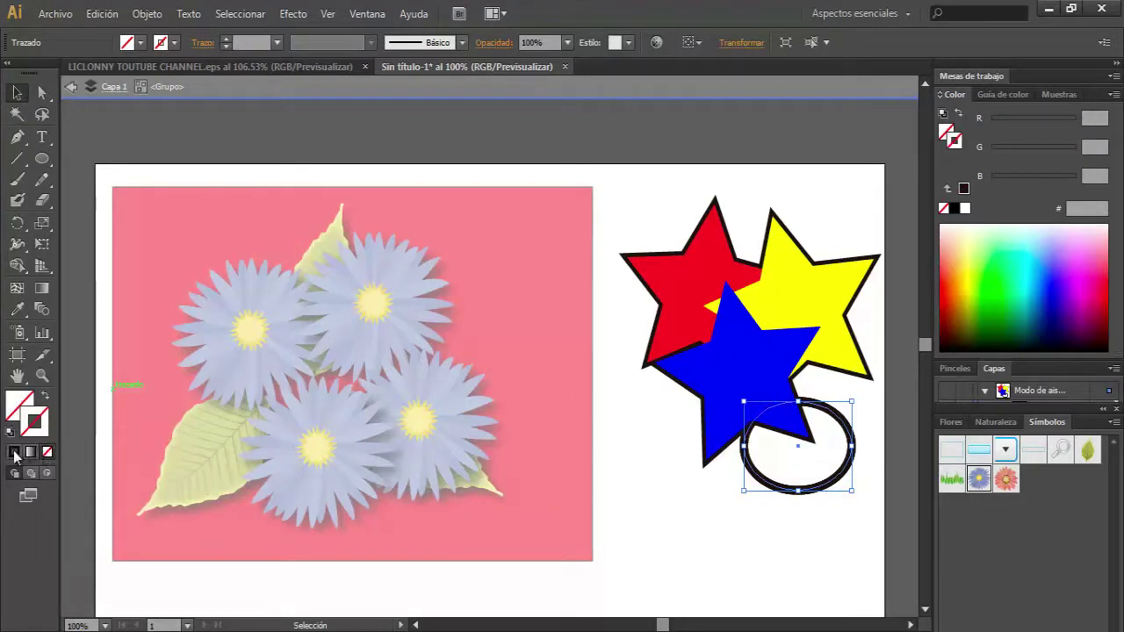
left_click(14, 453)
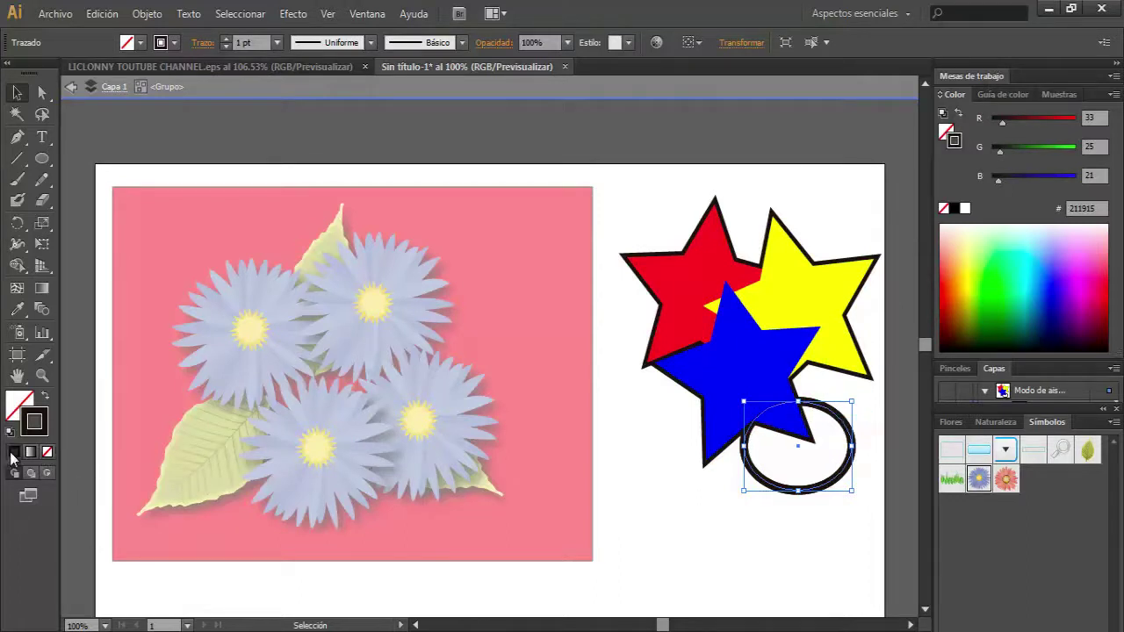
left_click(48, 453)
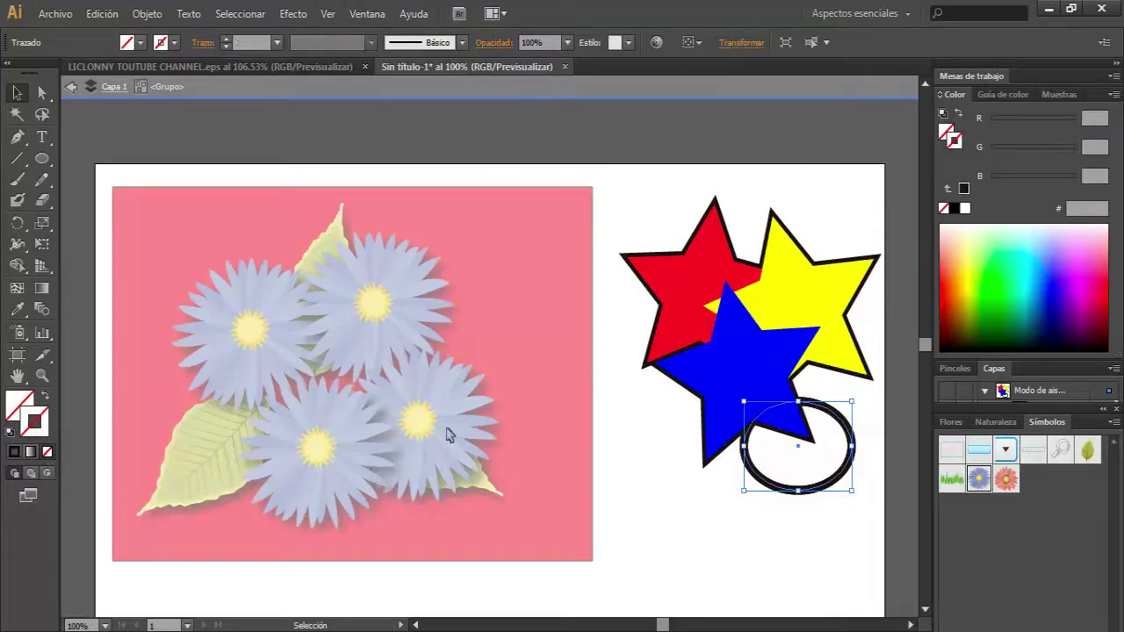
left_click(776, 506)
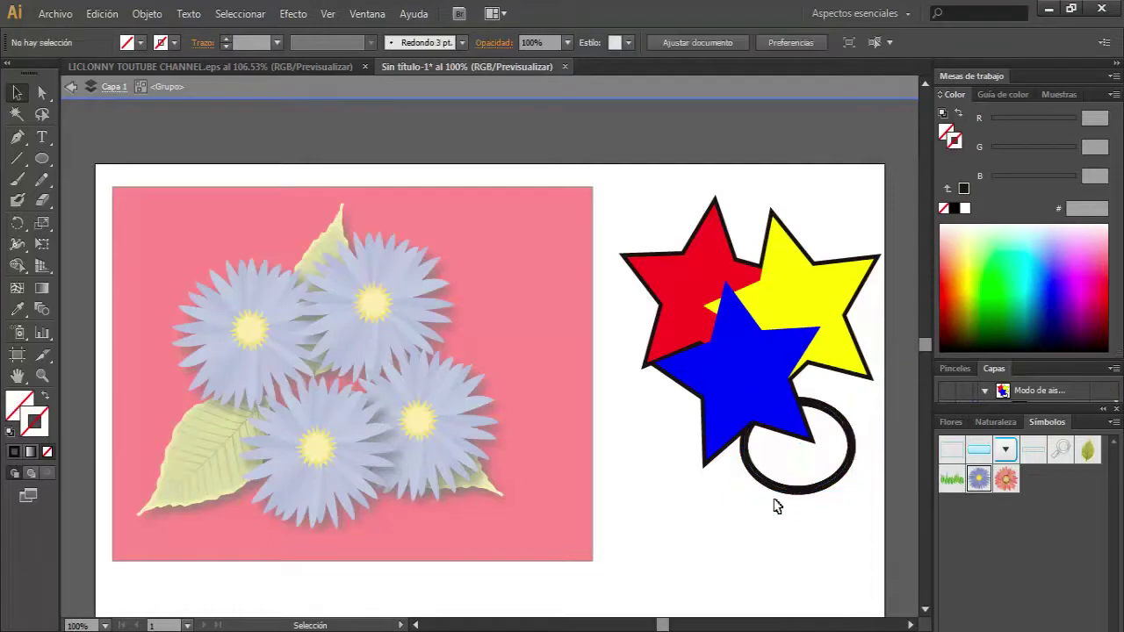
left_click(841, 404)
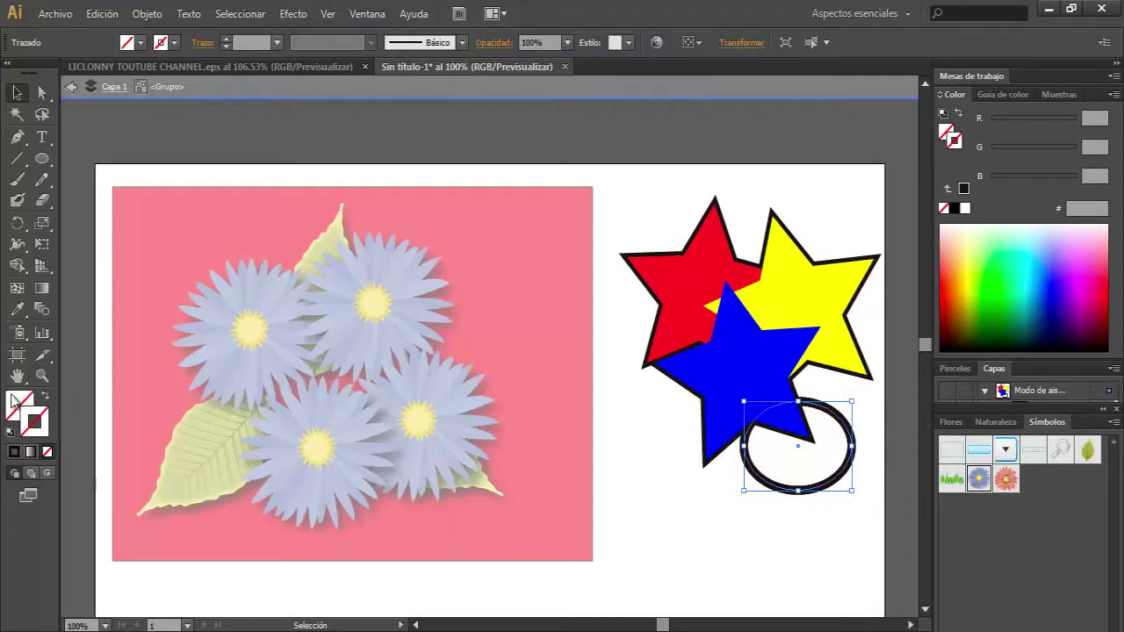
left_click(37, 426)
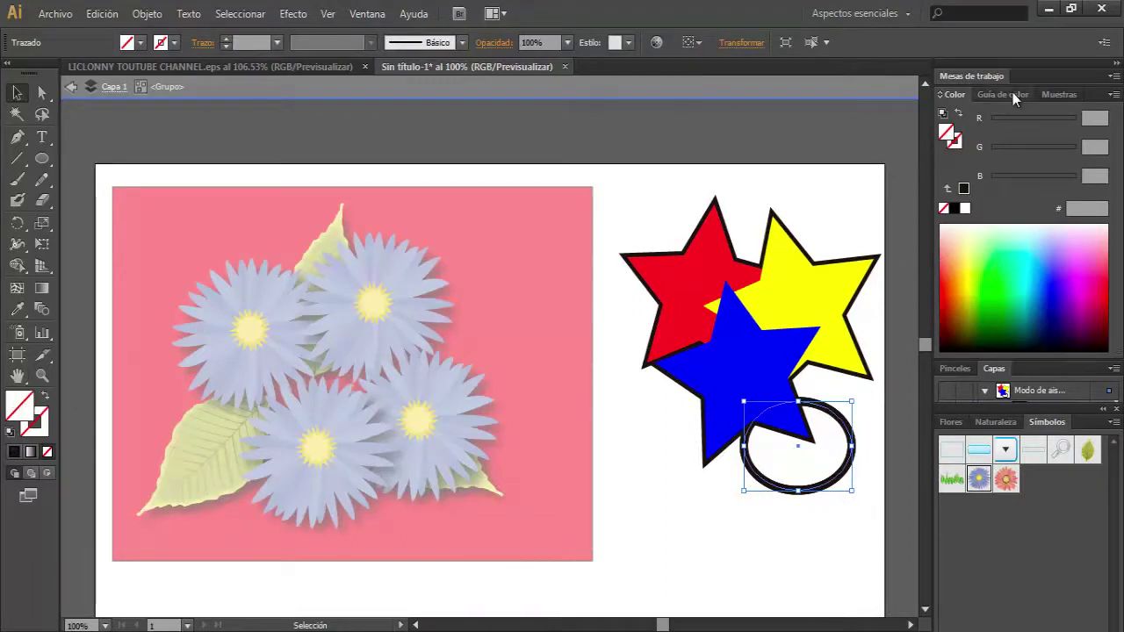
Fill the ellipse with the cyan swatch from the Swatches panel.
left_click(1012, 92)
left_click(1053, 95)
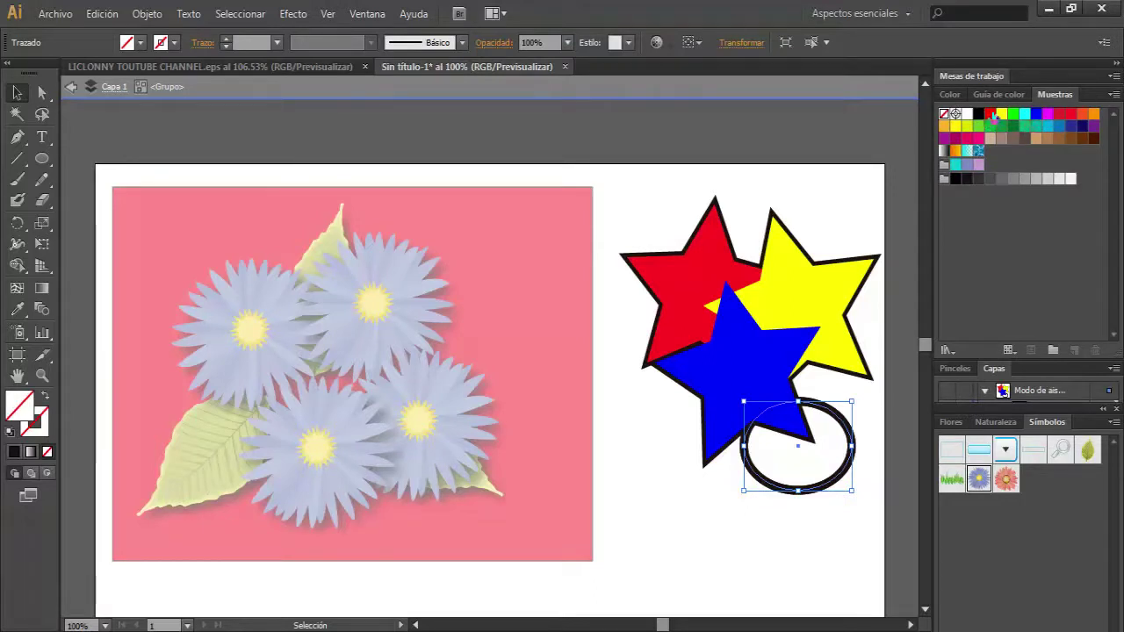
left_click(1025, 114)
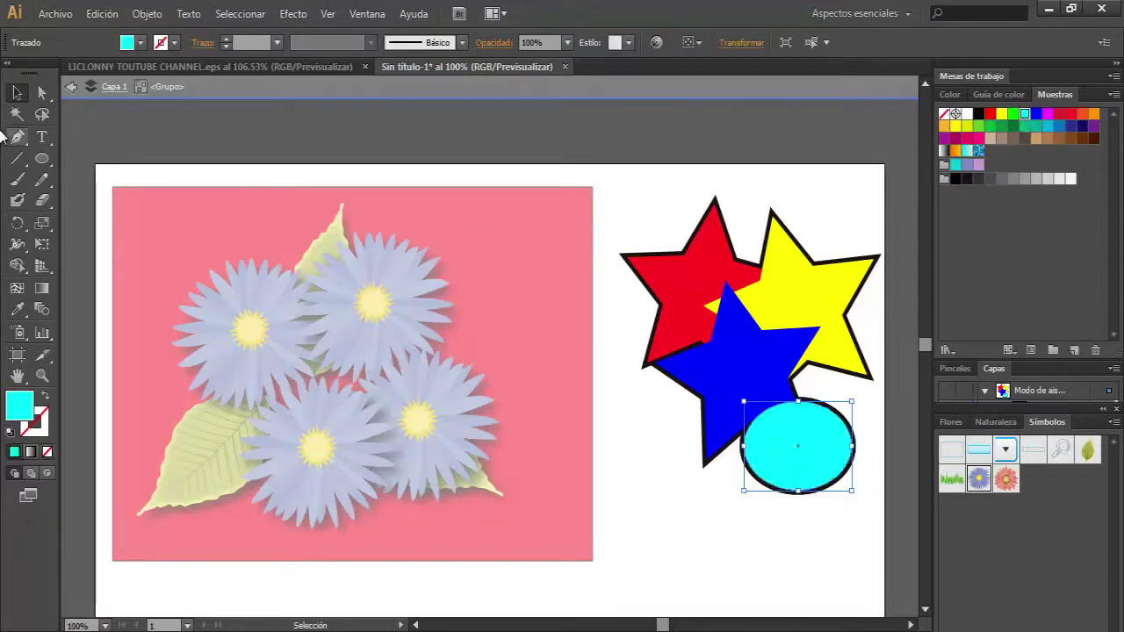
left_click(691, 176)
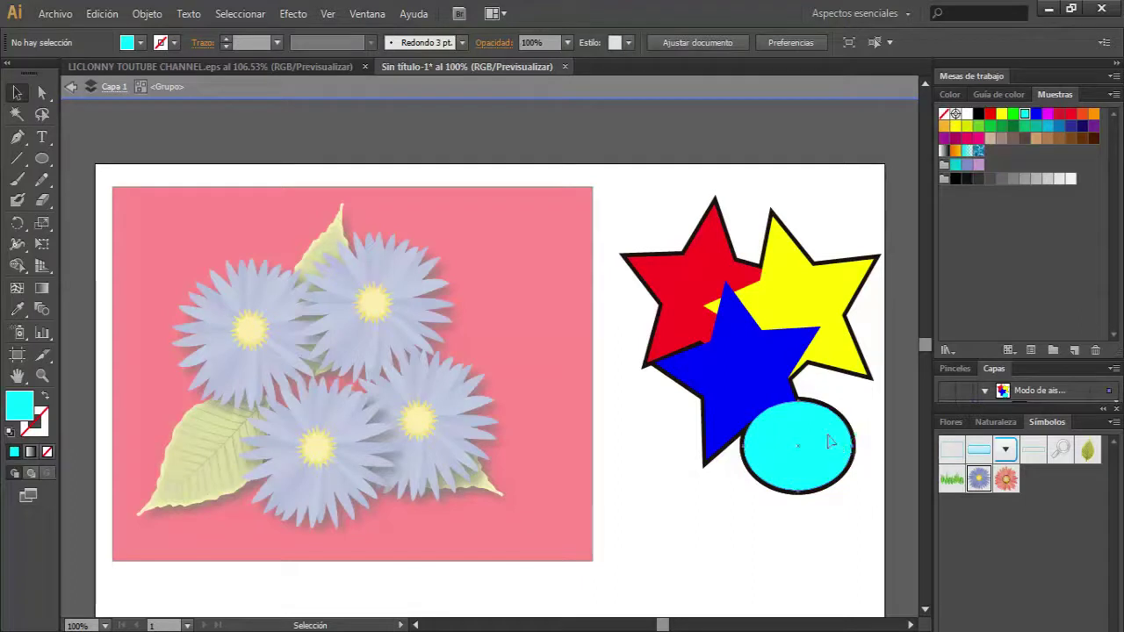
left_click(830, 445)
left_click(707, 397)
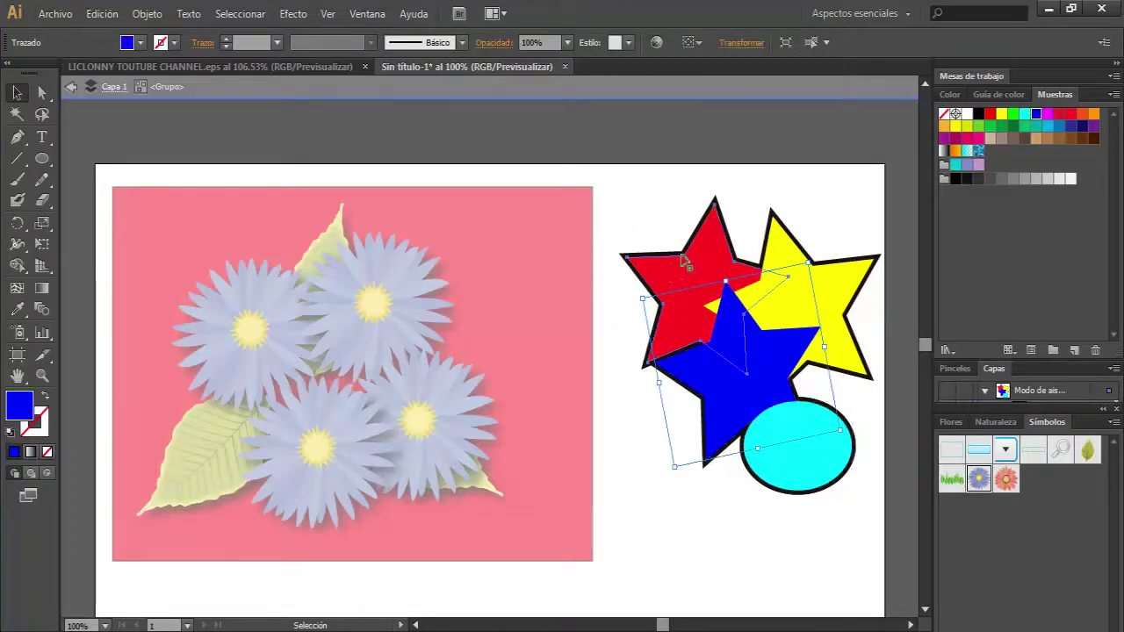
Move the star-and-ellipse group slightly up, and nudge the cyan ellipse up-right inside it.
left_click(674, 303)
left_click(69, 88)
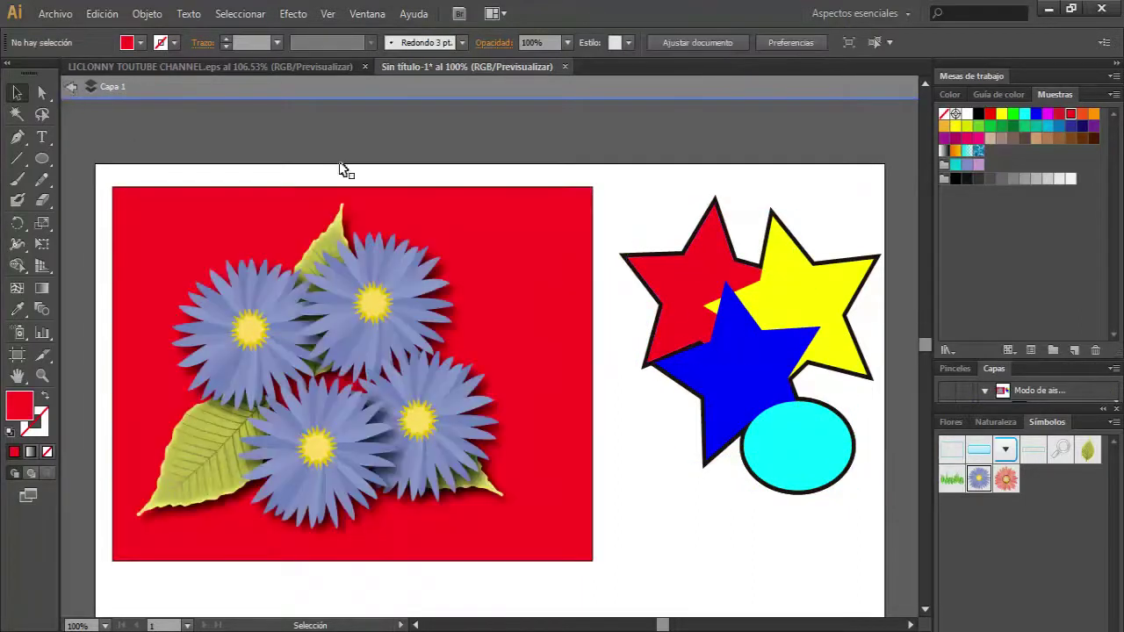
left_click(793, 369)
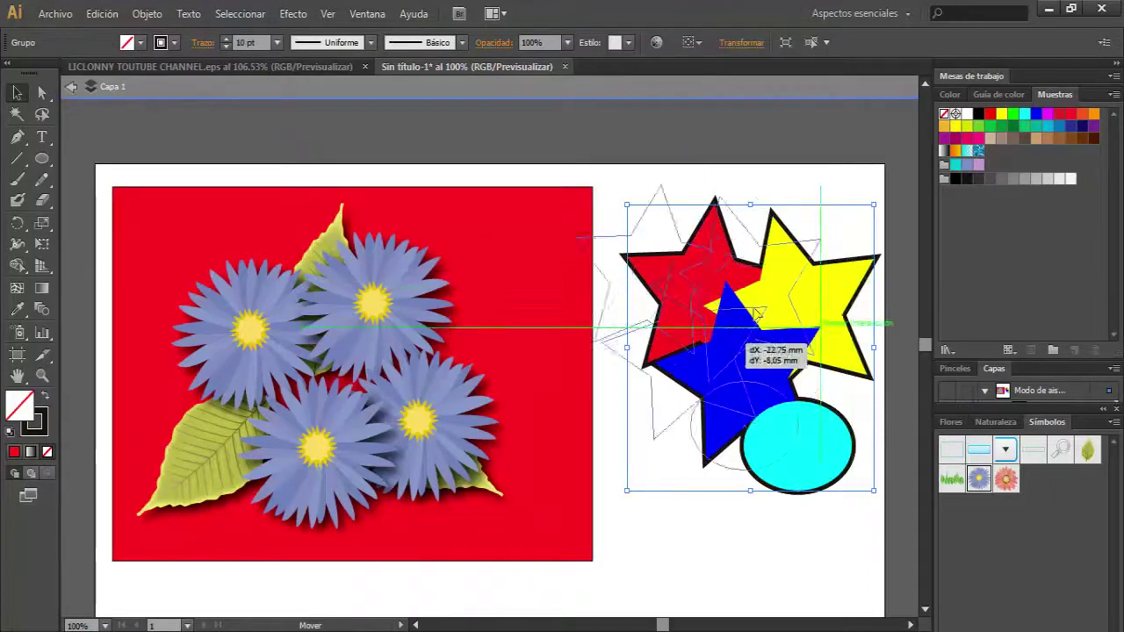
left_click_drag(780, 367, 772, 343)
left_click(755, 172)
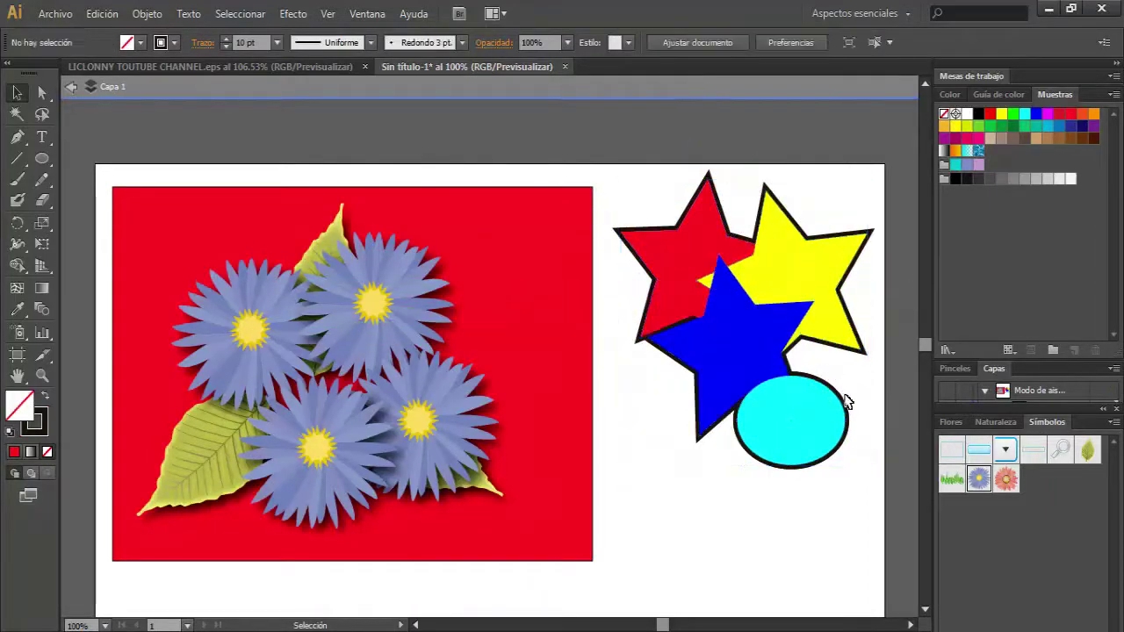
left_click(821, 401)
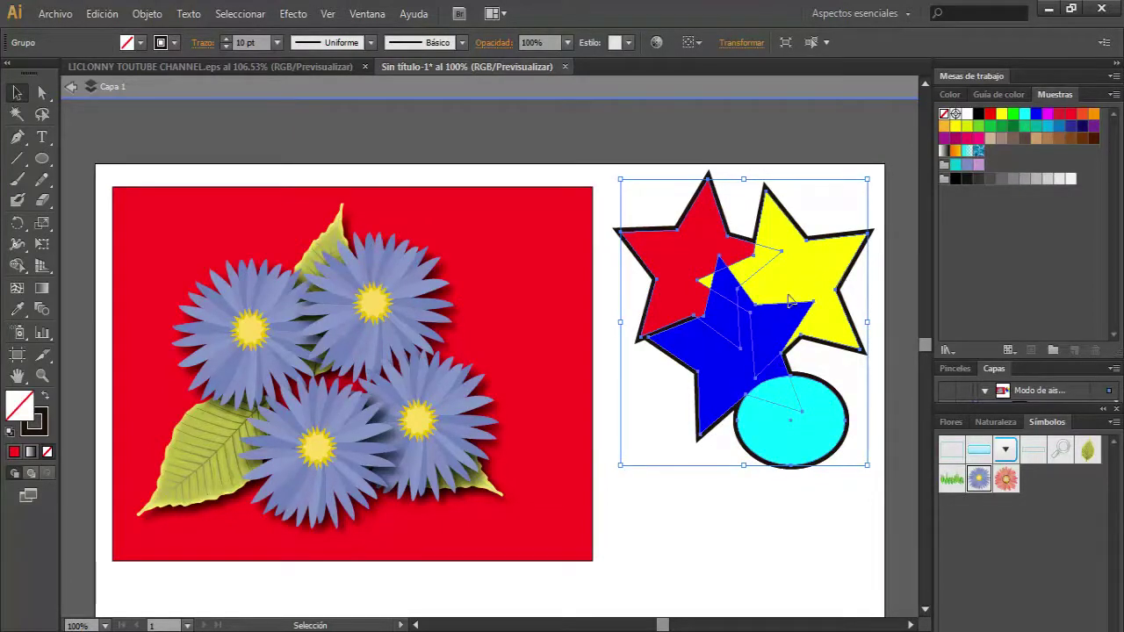
double_click(823, 422)
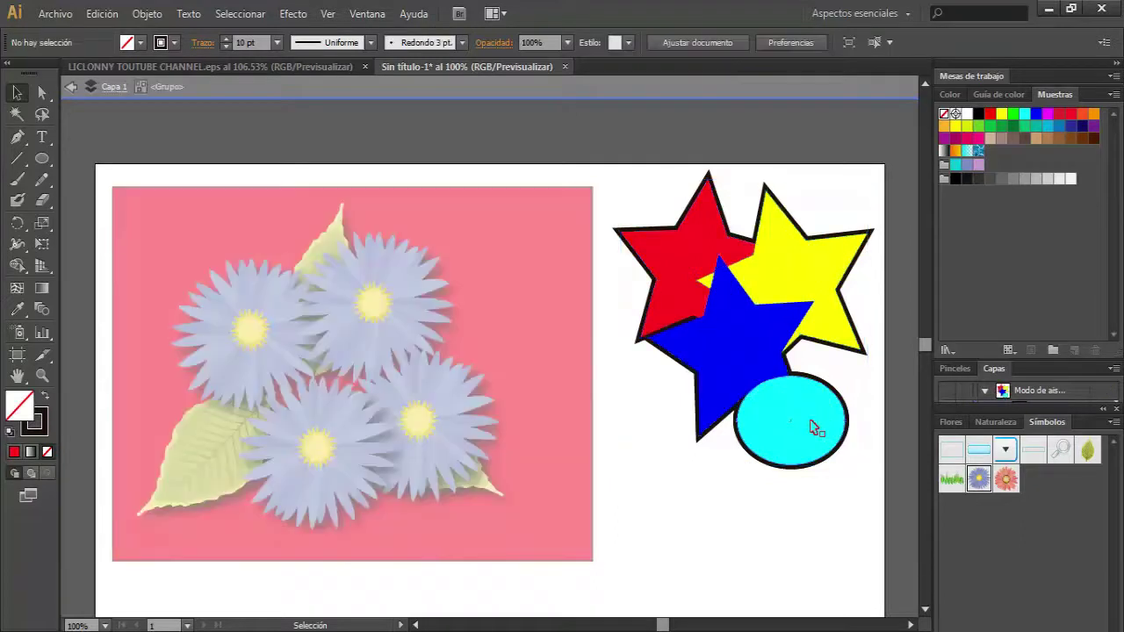
left_click_drag(817, 426, 822, 402)
left_click(800, 489)
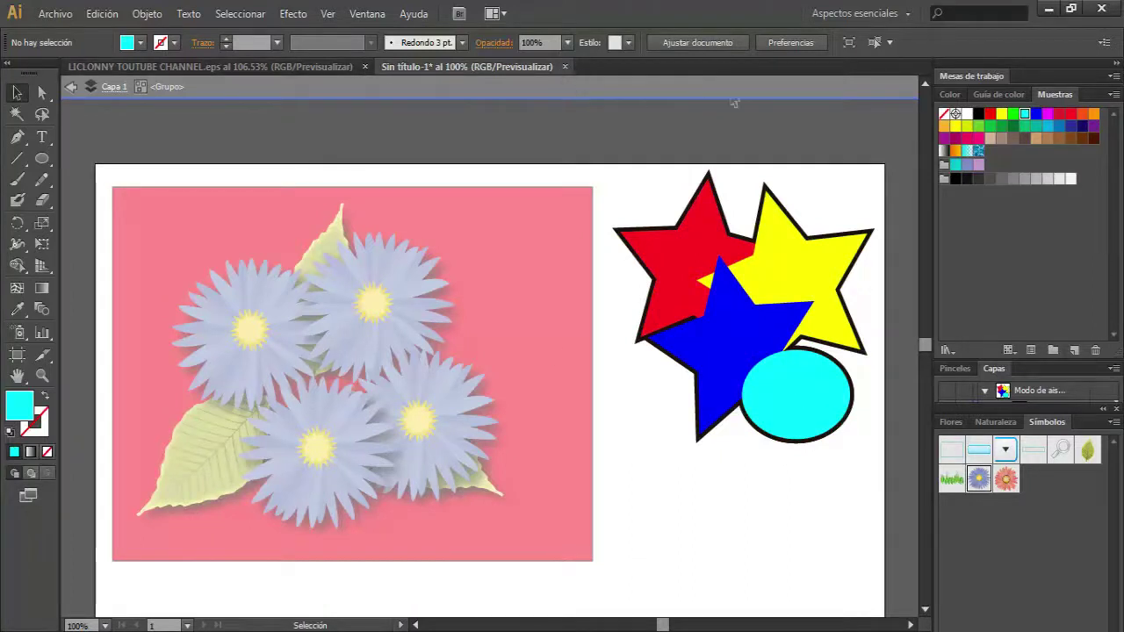
left_click(71, 86)
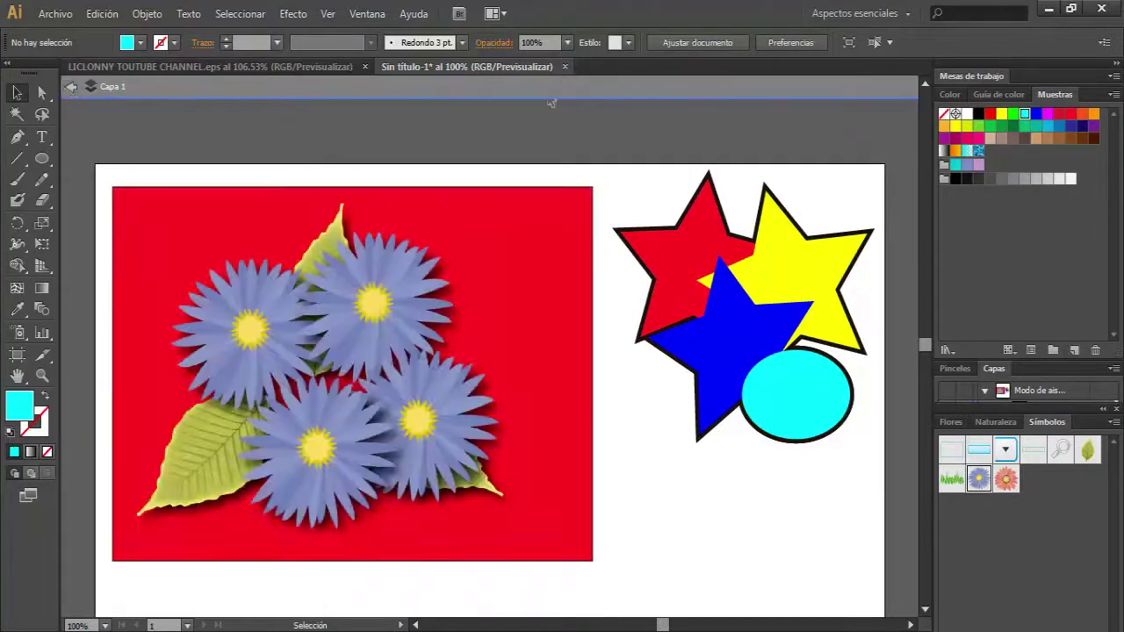
Create a new document with the default Nuevo documento settings.
left_click(56, 13)
left_click(79, 32)
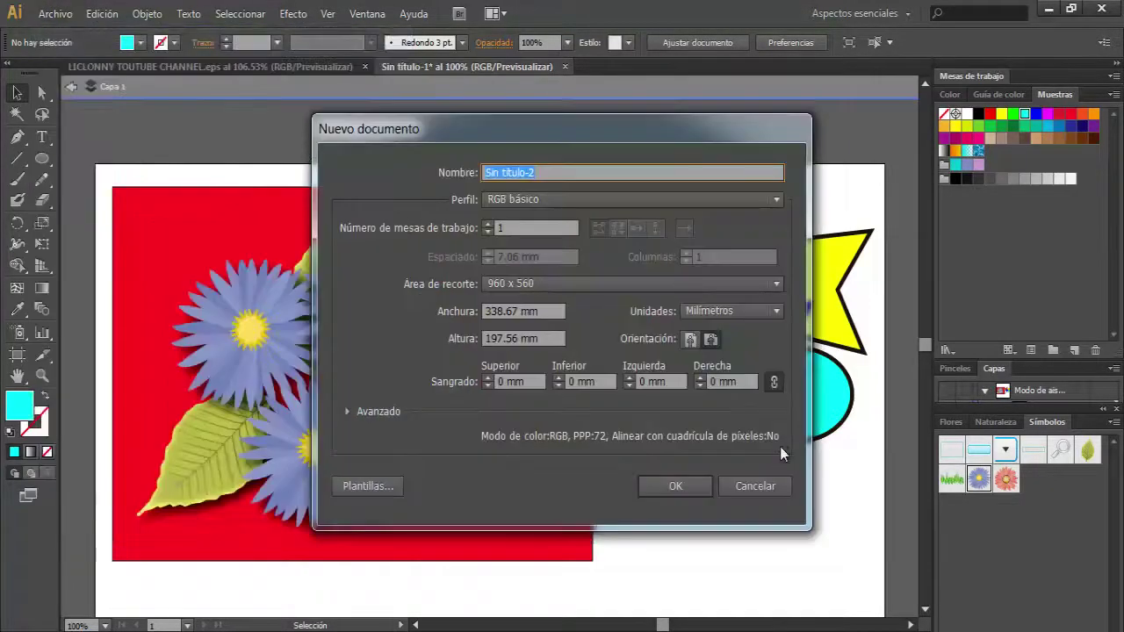
left_click(669, 475)
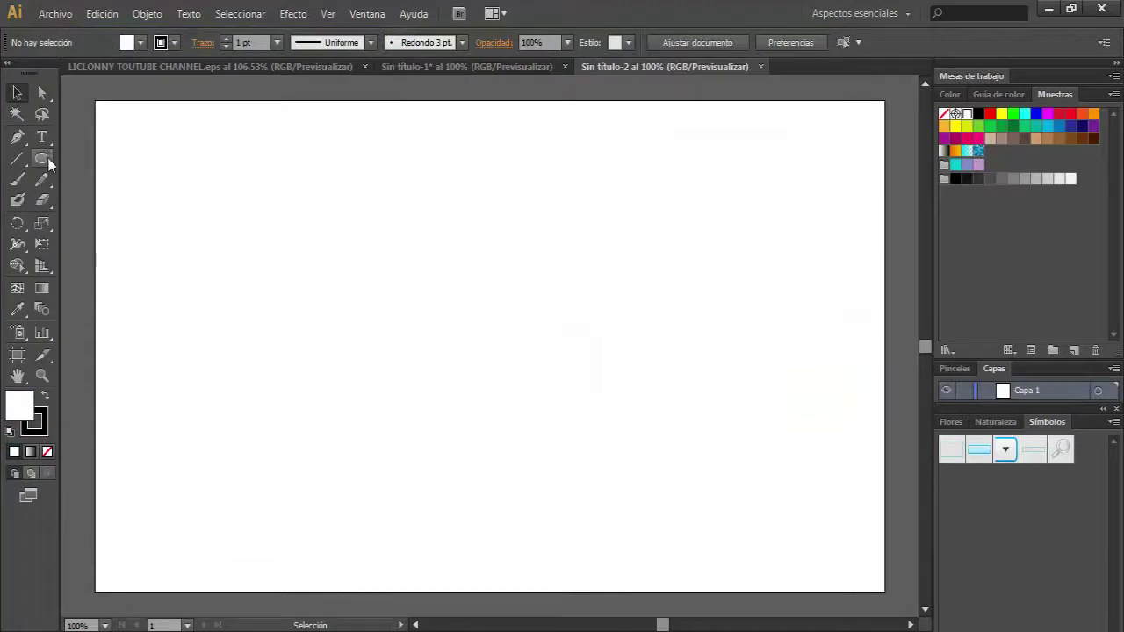
left_click(41, 159)
Draw yellow ellipses for the duck's body, neck, head and a small top circle.
left_click(1002, 115)
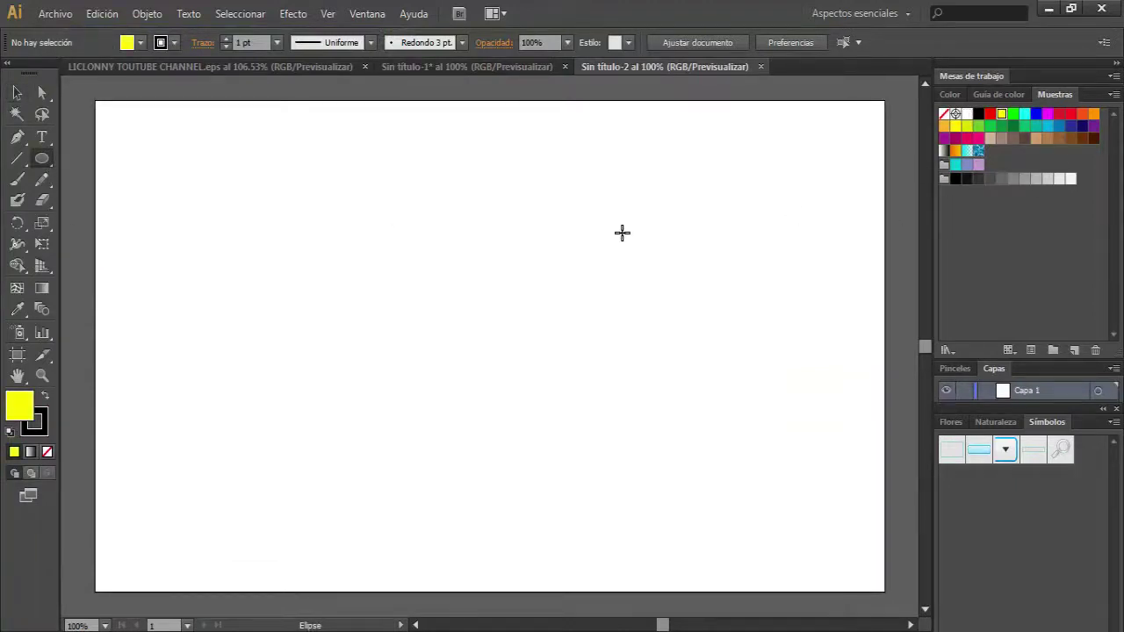
left_click_drag(349, 309, 562, 448)
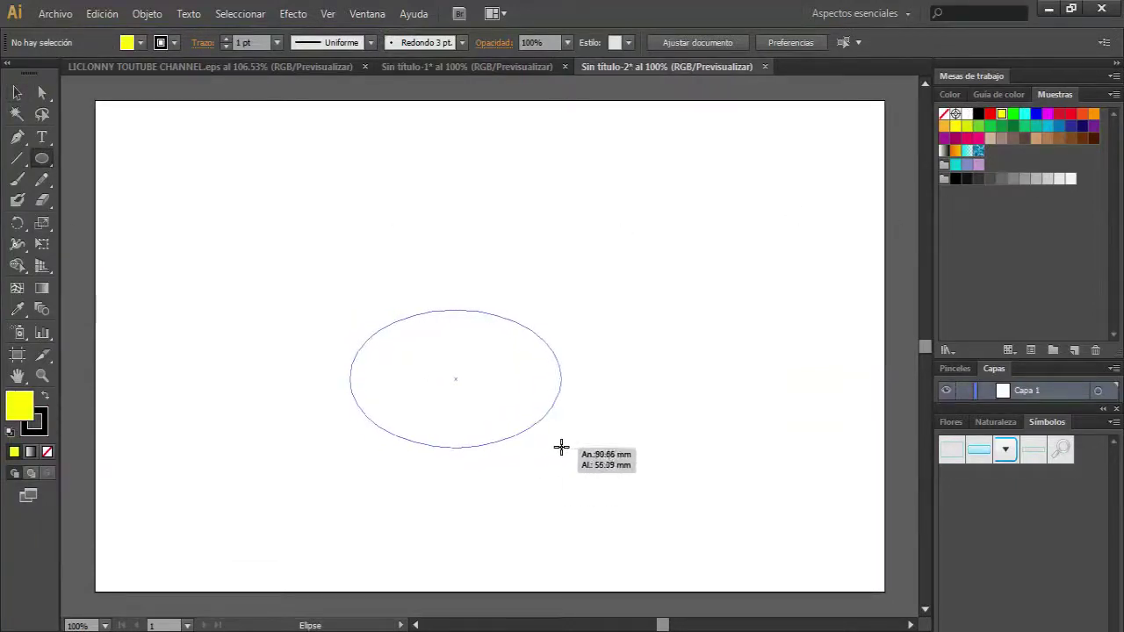
left_click_drag(496, 251, 556, 358)
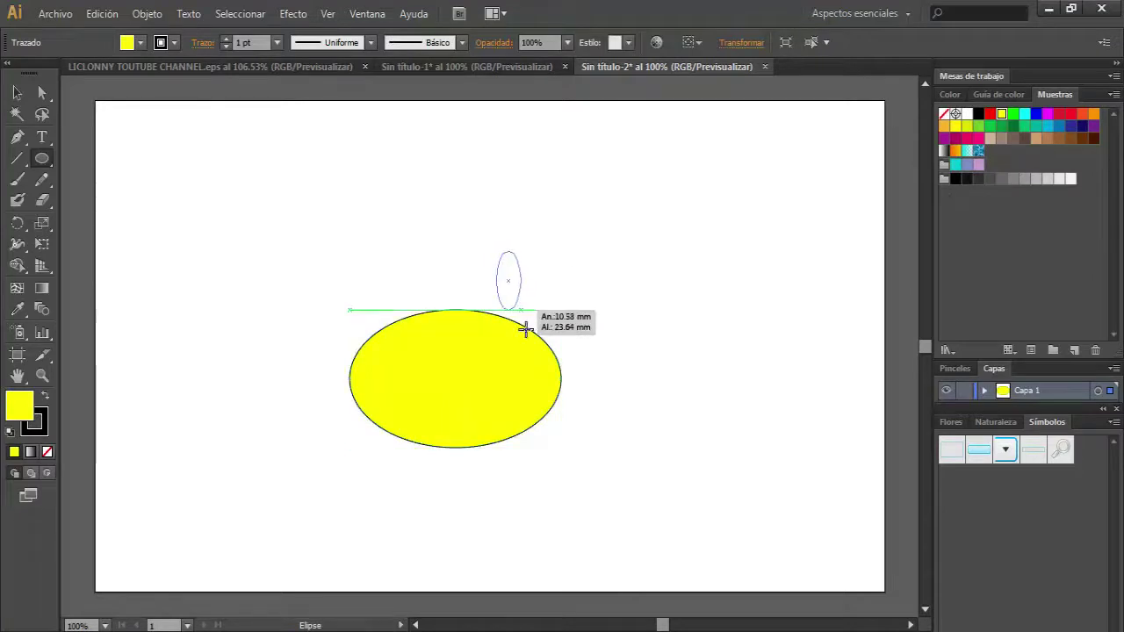
left_click_drag(489, 202, 599, 290)
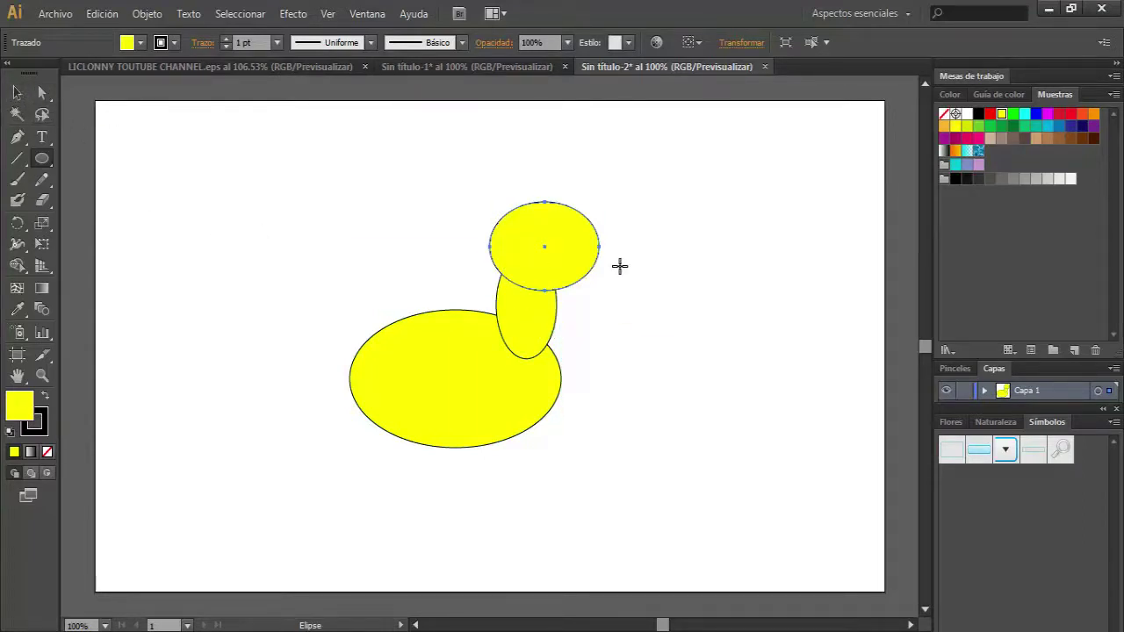
left_click_drag(501, 178, 575, 252)
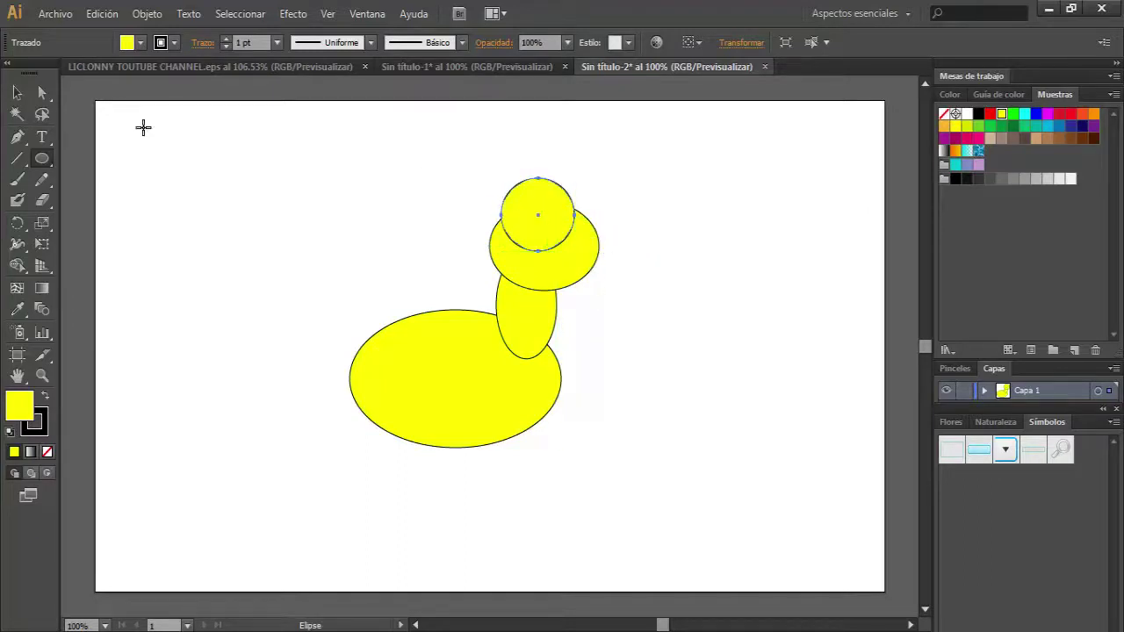
Raise the top circle, try and undo an orange-red fill, then draw a flat beak ellipse.
left_click(17, 92)
left_click(377, 239)
left_click_drag(542, 220, 542, 206)
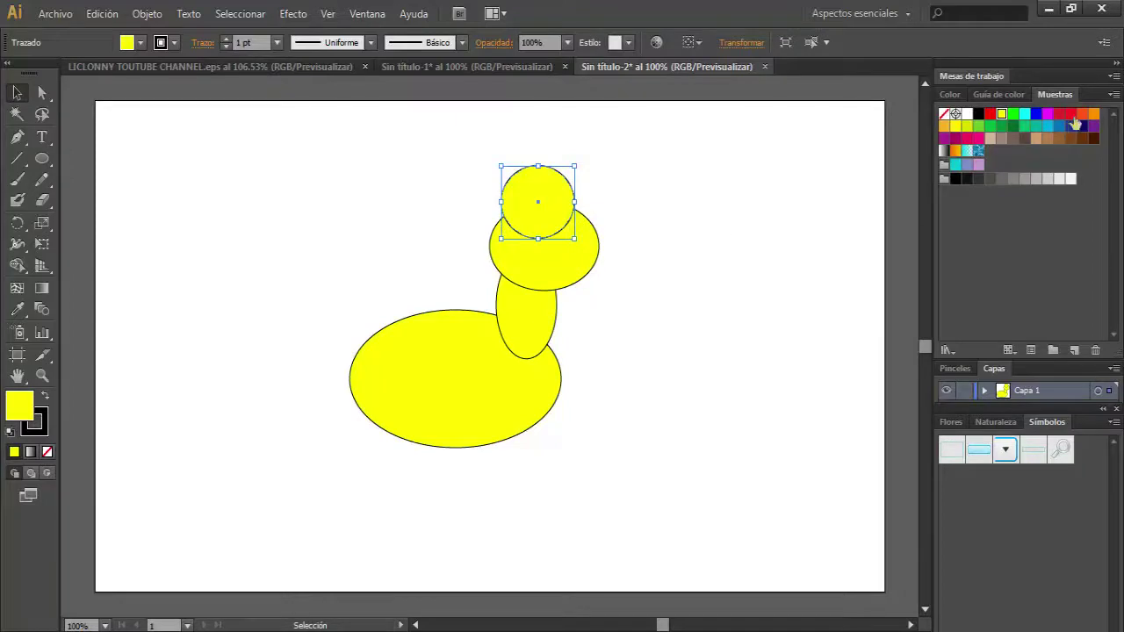
left_click(1082, 114)
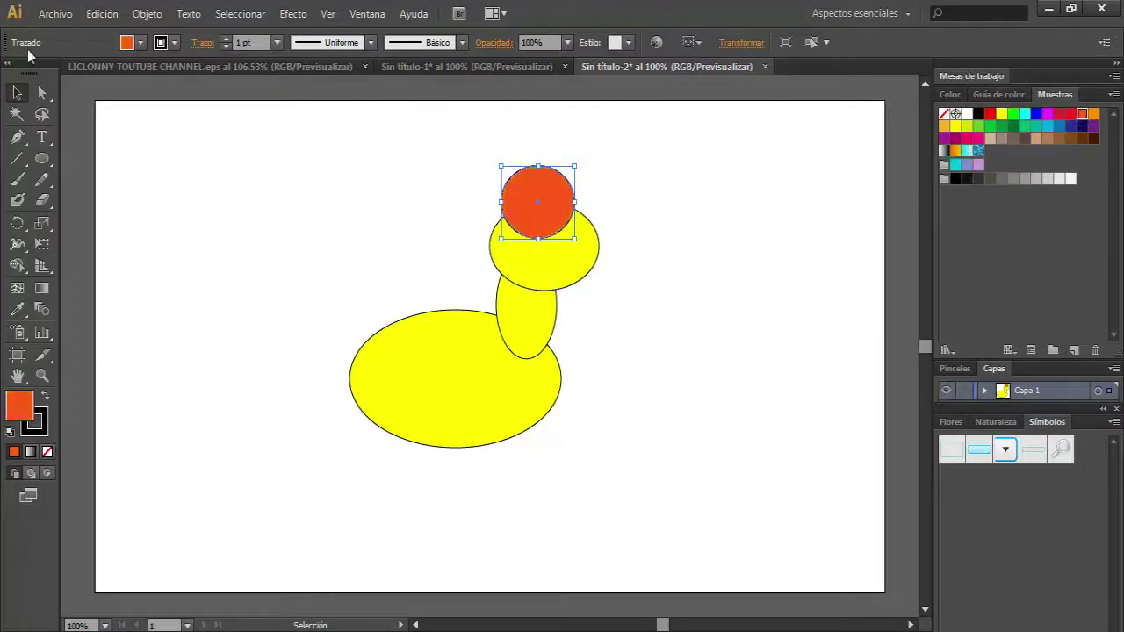
left_click(102, 13)
left_click(116, 34)
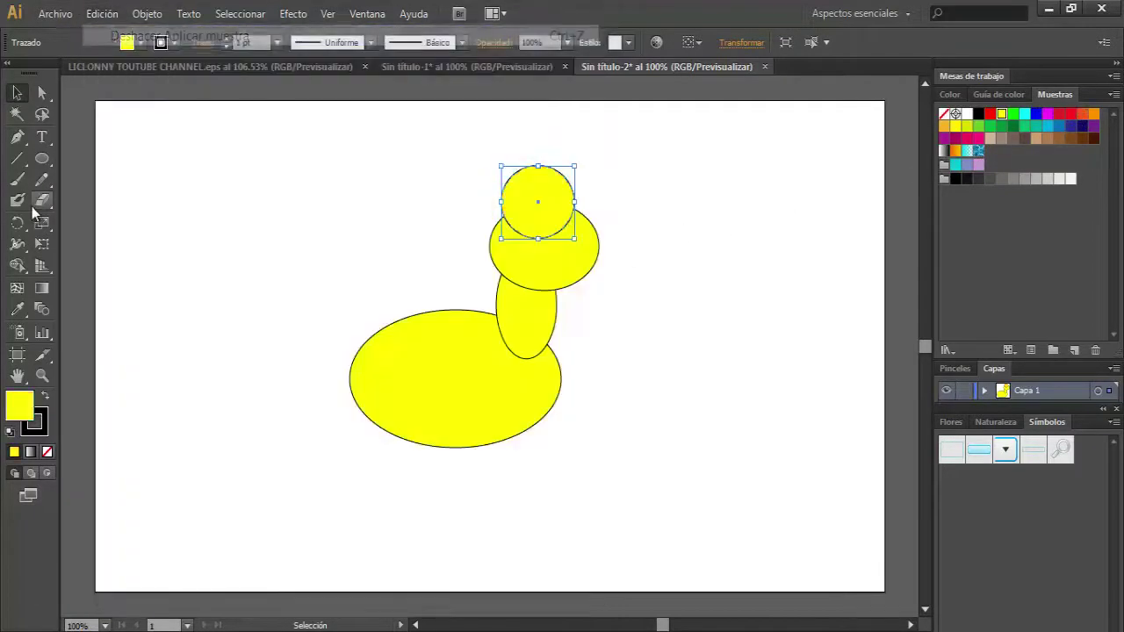
left_click(42, 158)
left_click_drag(670, 238, 564, 276)
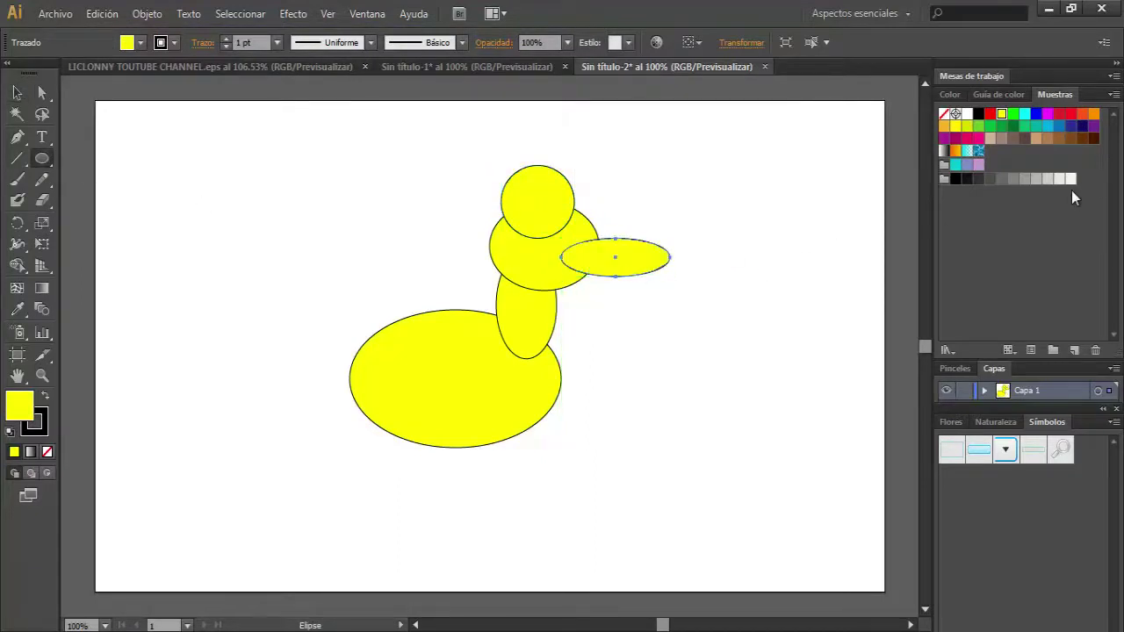
Fill the flat beak ellipse orange, then marquee-select all the yellow duck shapes.
left_click(1094, 113)
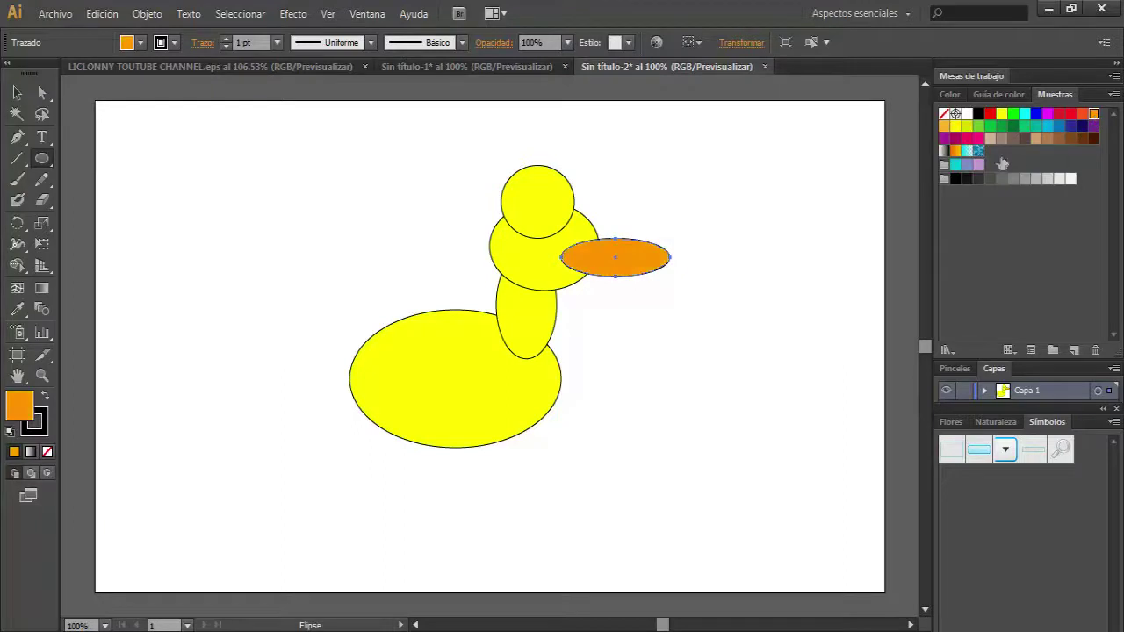
left_click(17, 92)
left_click(344, 272)
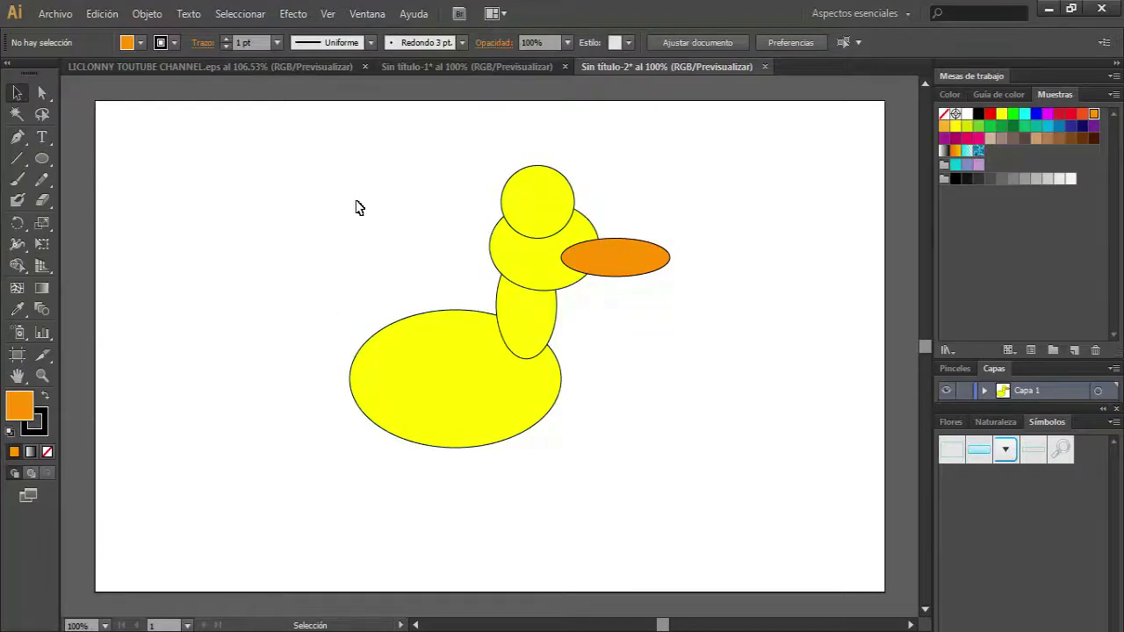
left_click_drag(346, 197, 532, 417)
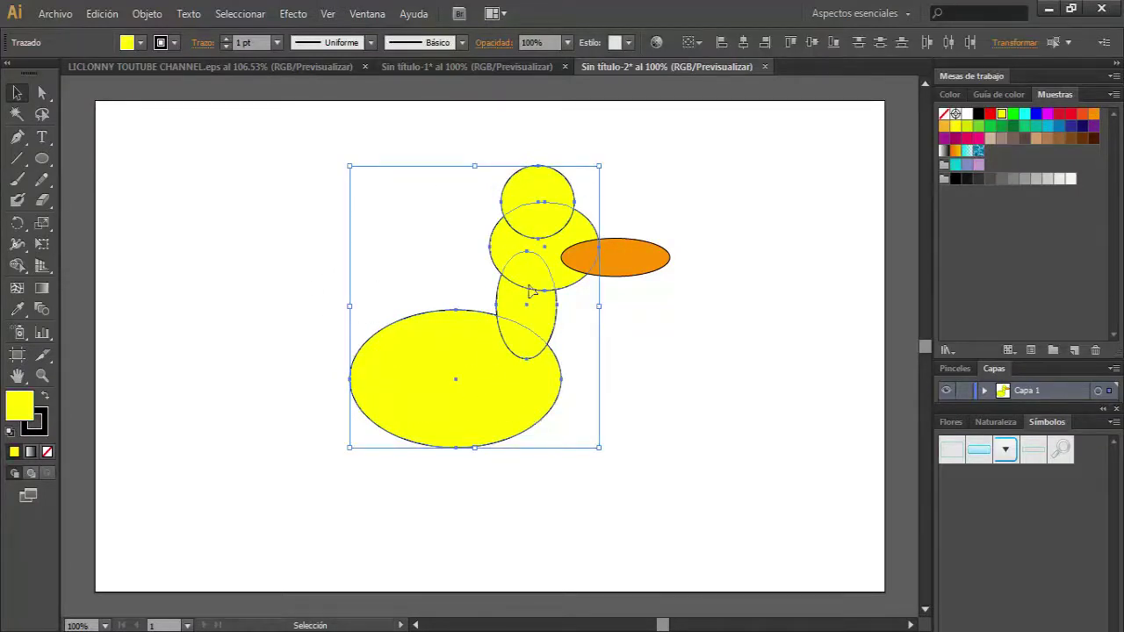
Group the yellow duck shapes and set the group's stroke to None.
right_click(530, 292)
left_click(587, 369)
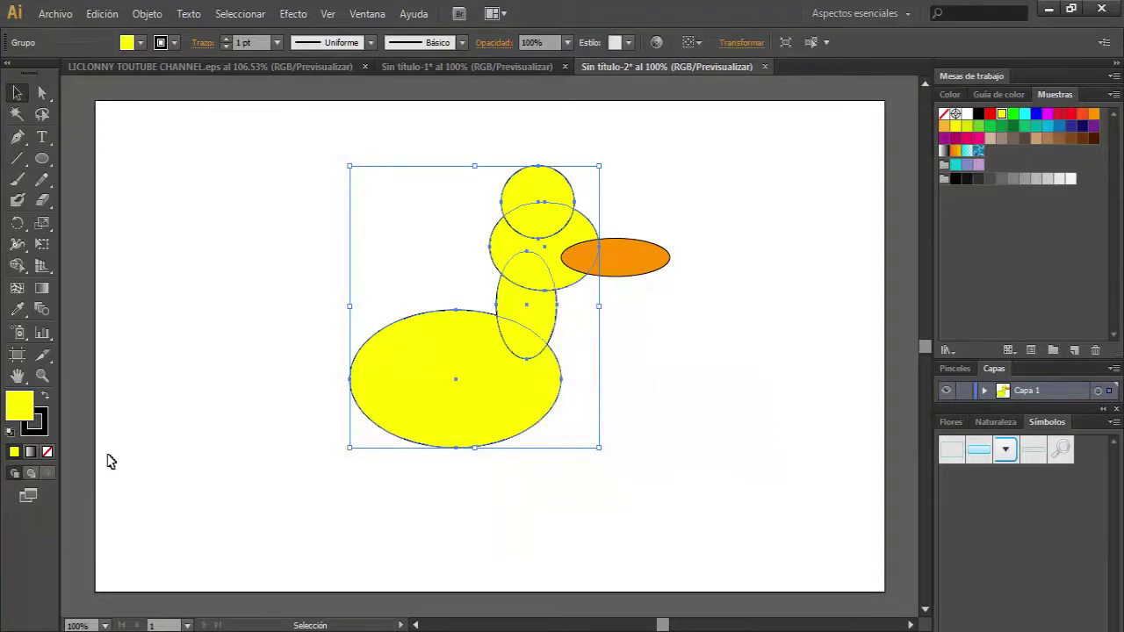
left_click(49, 454)
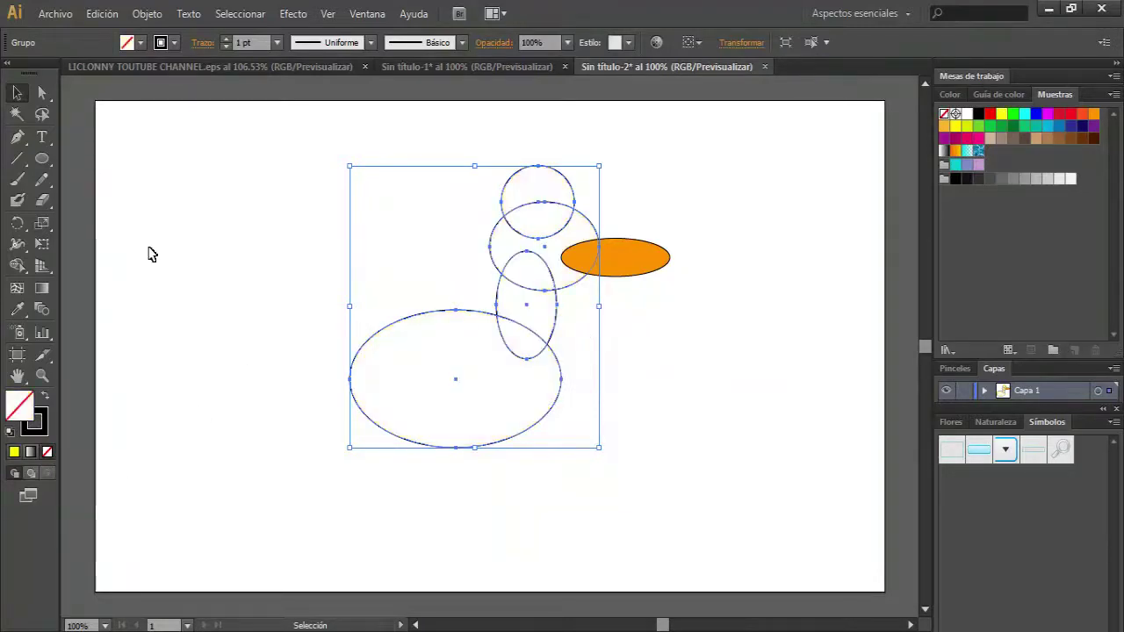
left_click(101, 14)
left_click(119, 36)
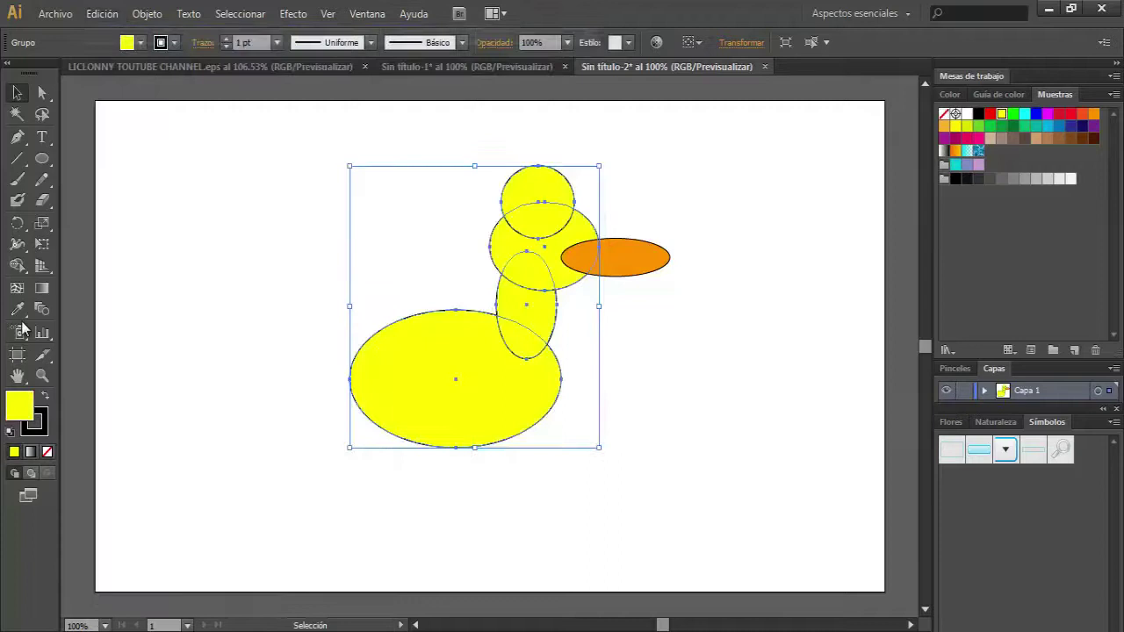
left_click(48, 452)
left_click(556, 462)
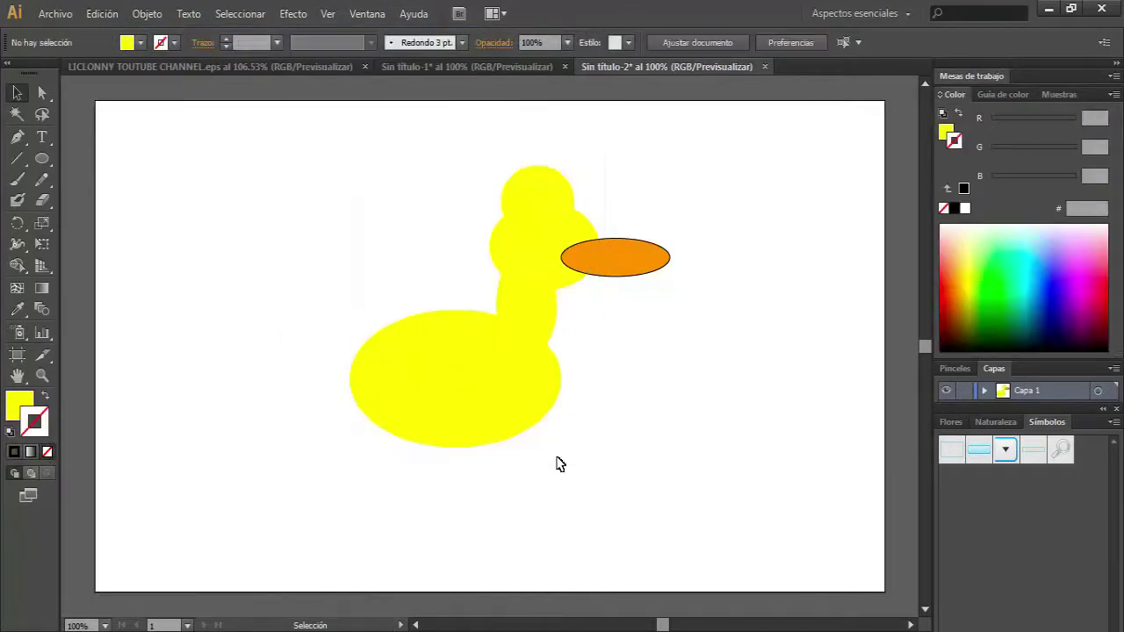
left_click(456, 406)
In the Appearance panel, add a 7 pt black group stroke placed below Contenido.
right_click(547, 327)
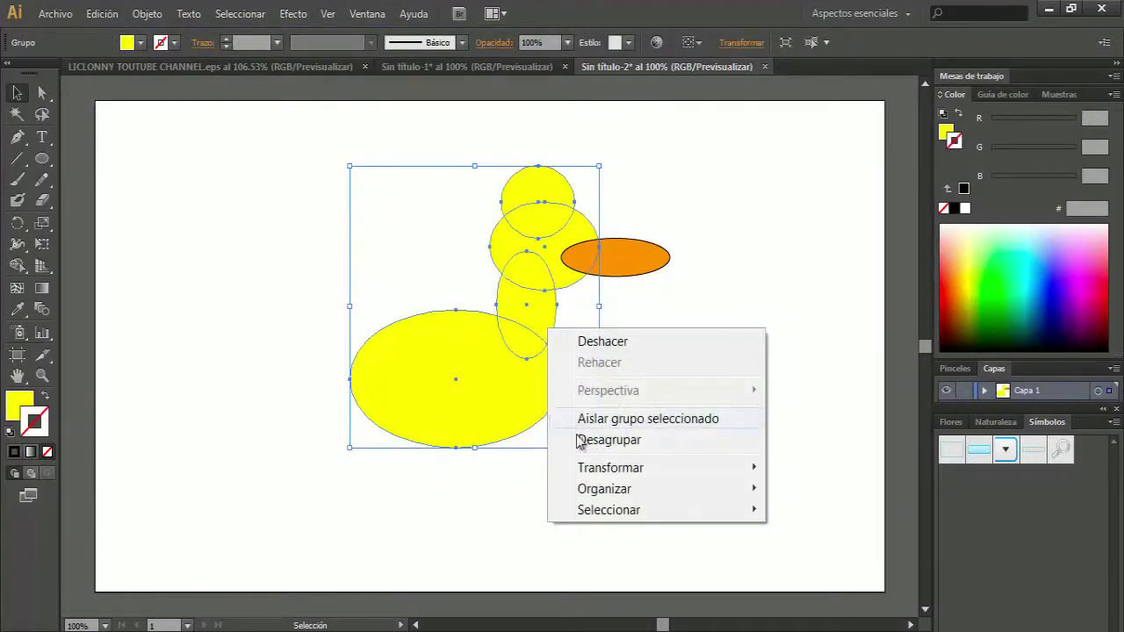
left_click(367, 13)
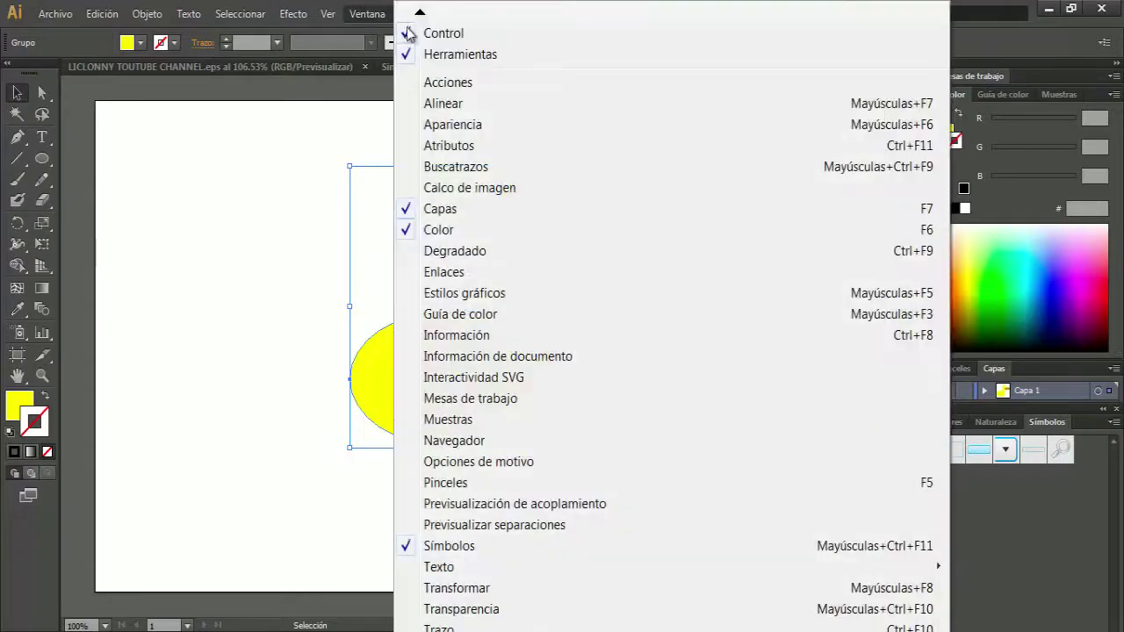
left_click(452, 117)
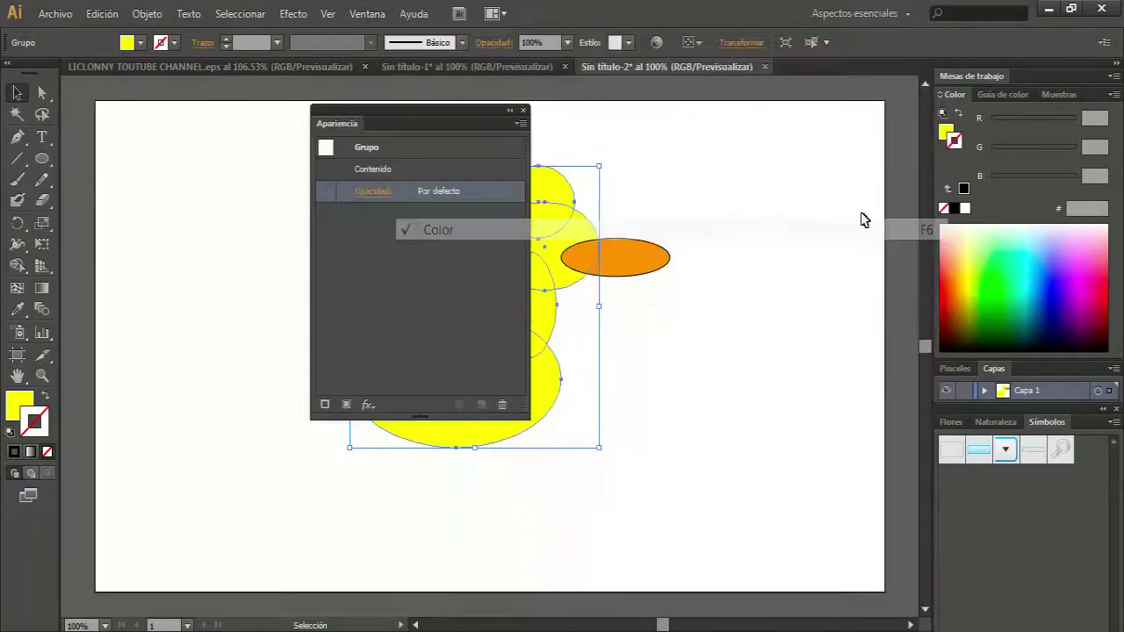
left_click(324, 404)
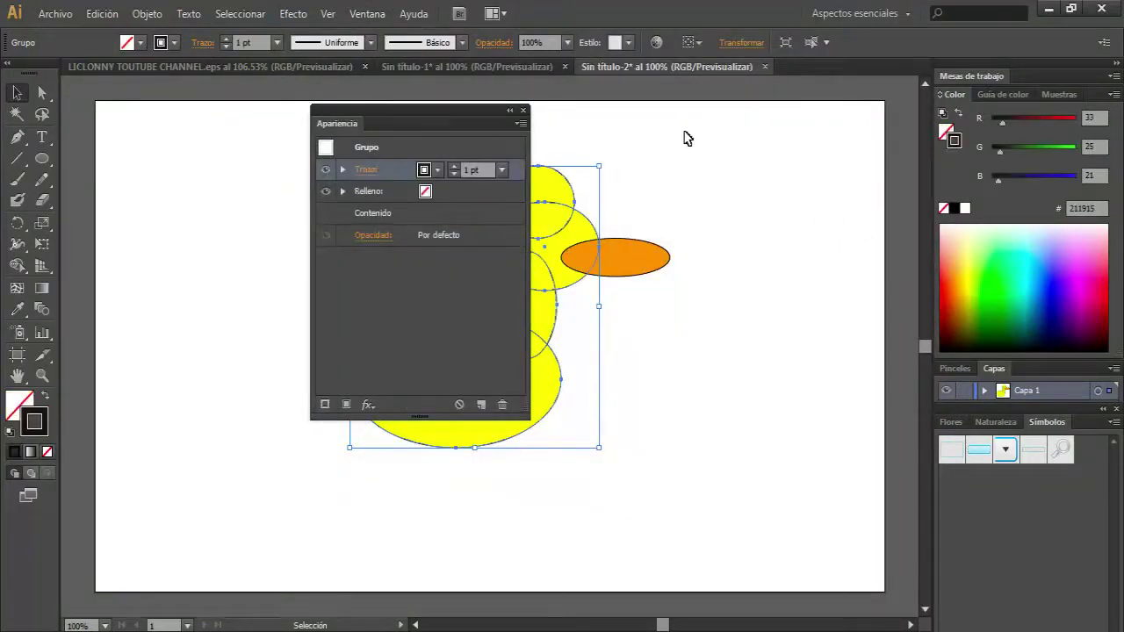
left_click_drag(409, 121, 792, 132)
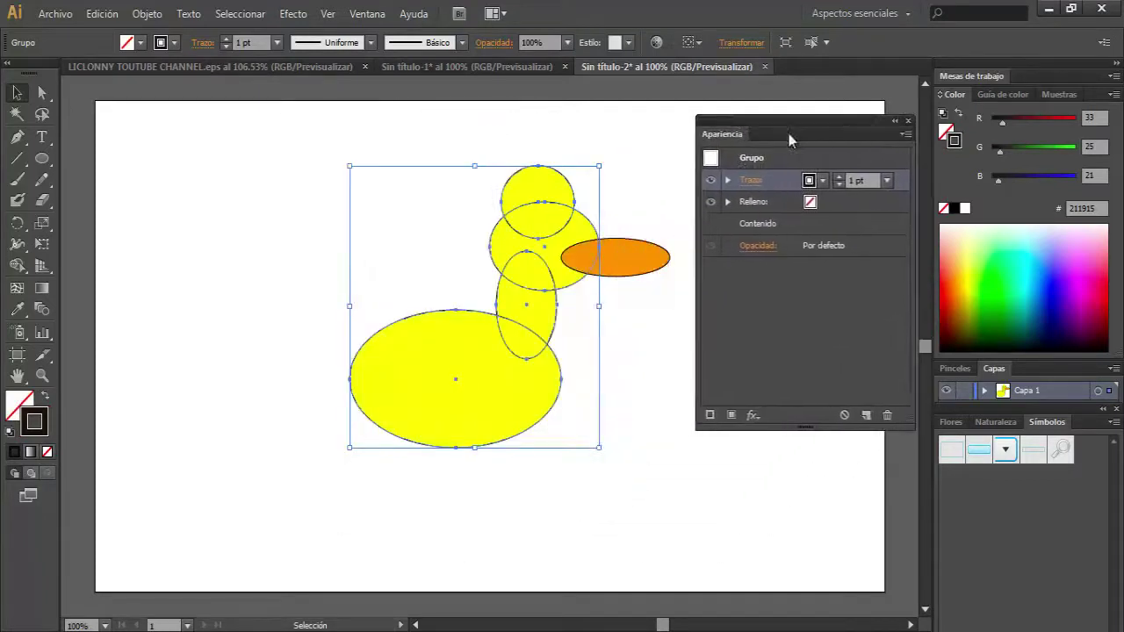
left_click_drag(773, 184, 777, 267)
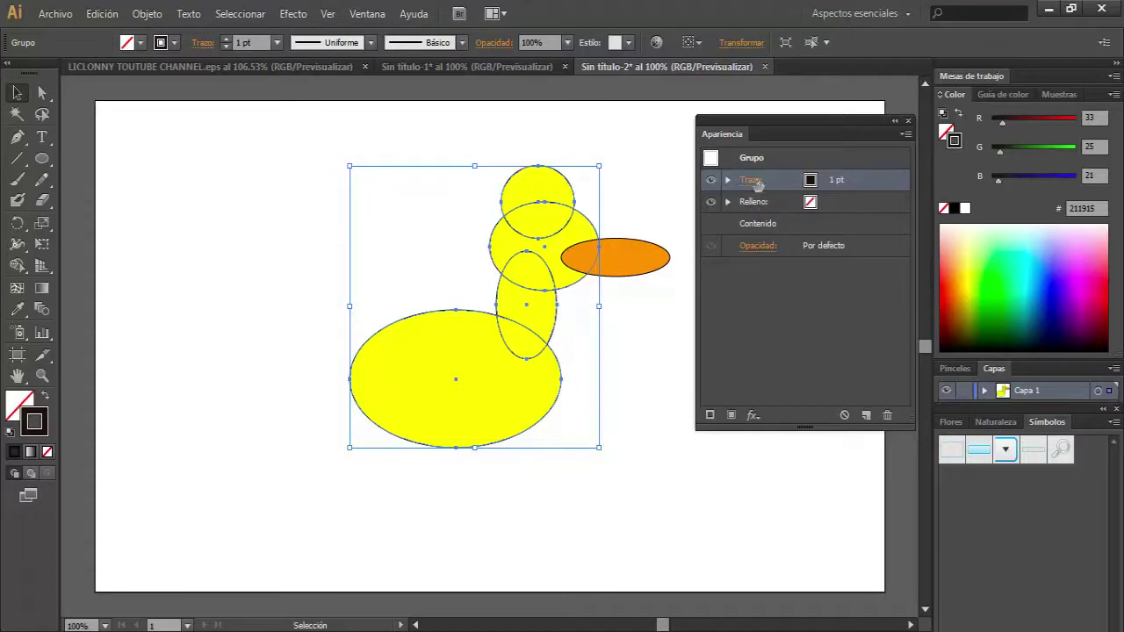
mouse_move(737, 186)
left_mouse_down()
mouse_move(860, 262)
mouse_move(853, 244)
left_mouse_up()
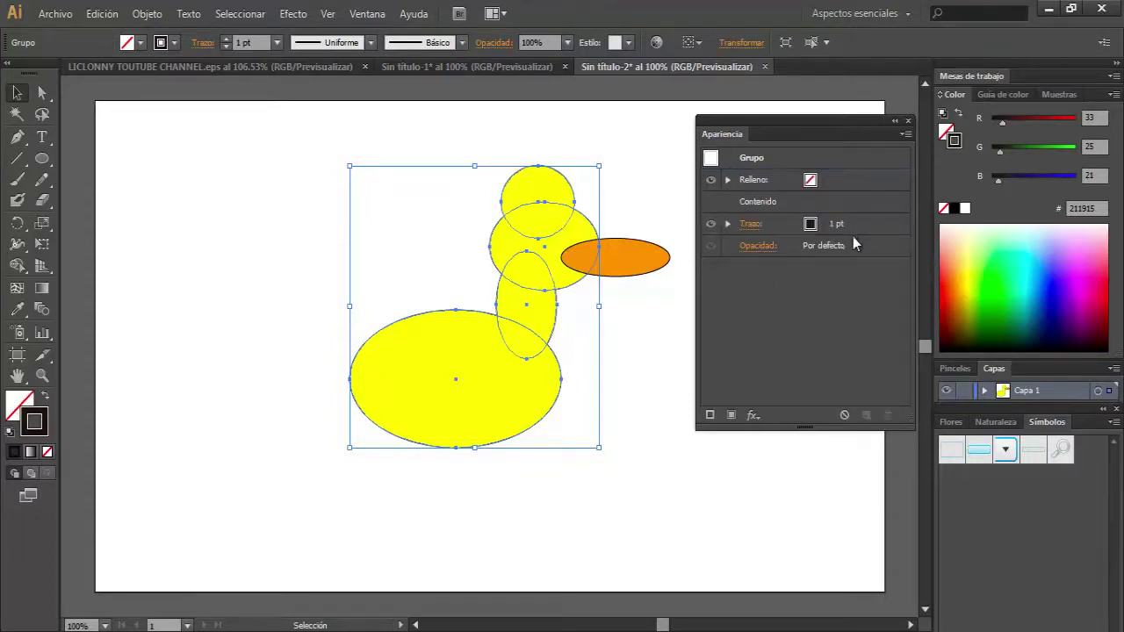
left_click(641, 159)
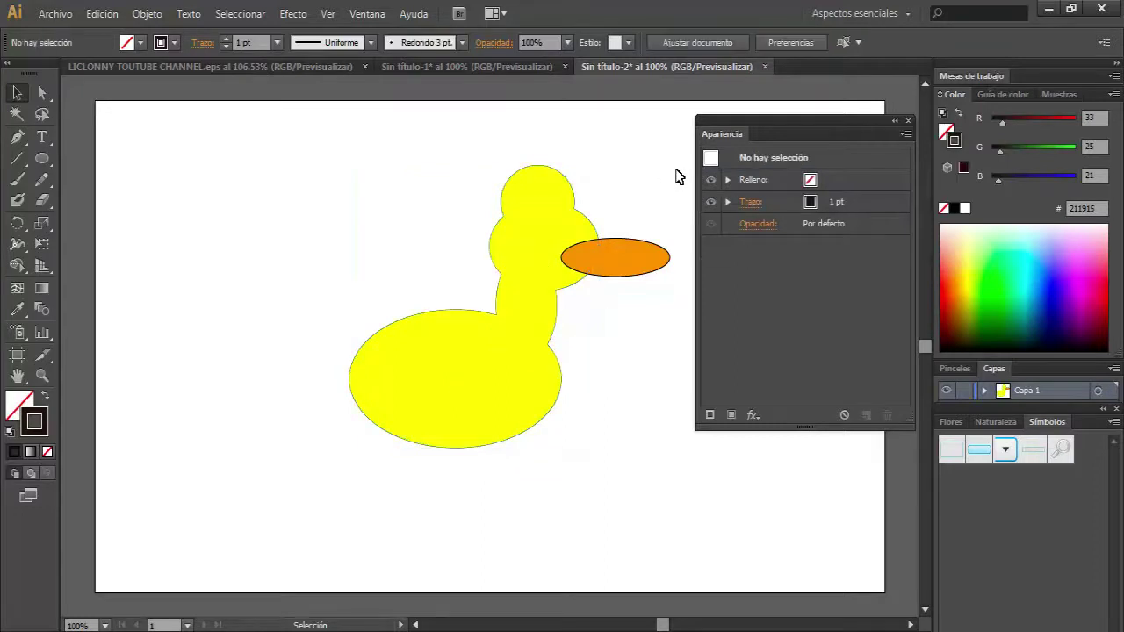
left_click(544, 395)
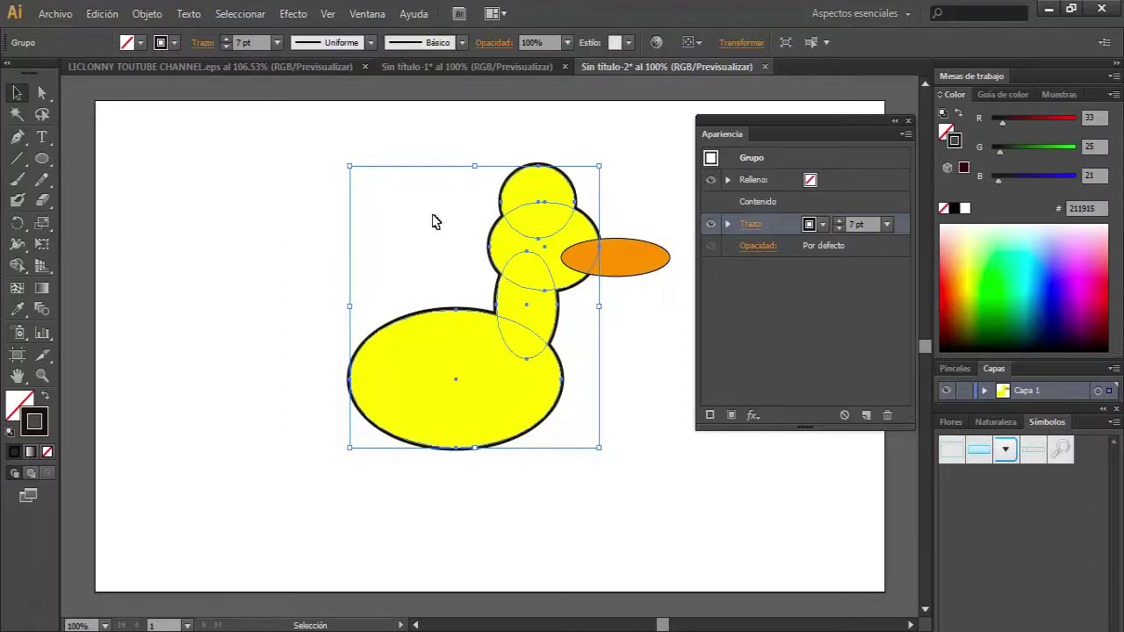
left_click(253, 184)
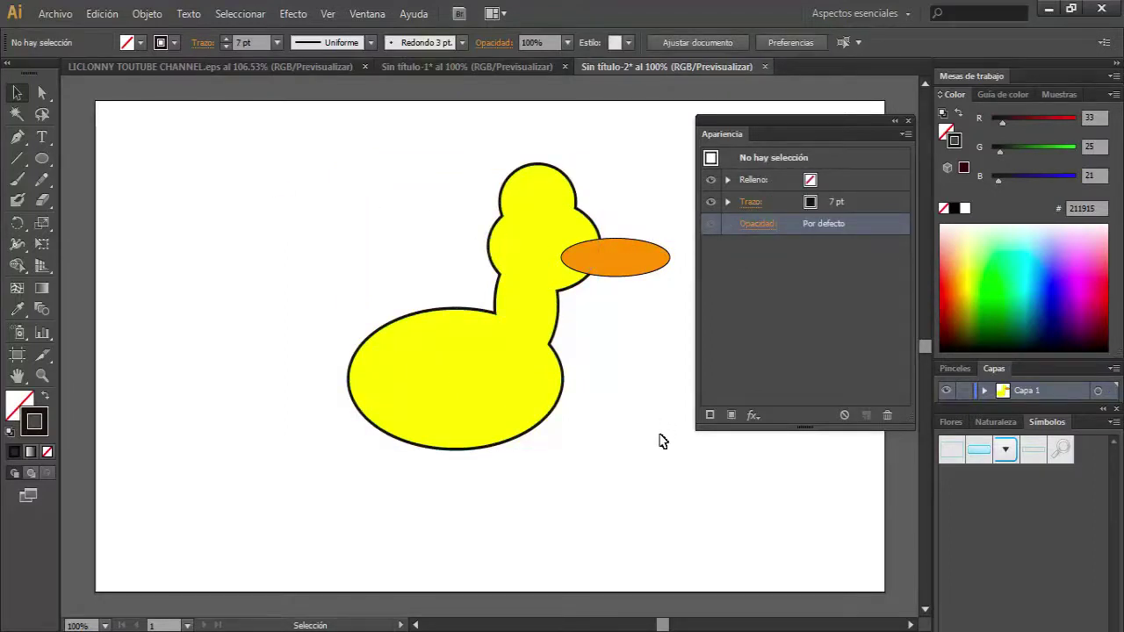
In isolation mode, nudge the top head circle slightly left, then exit the group.
double_click(537, 190)
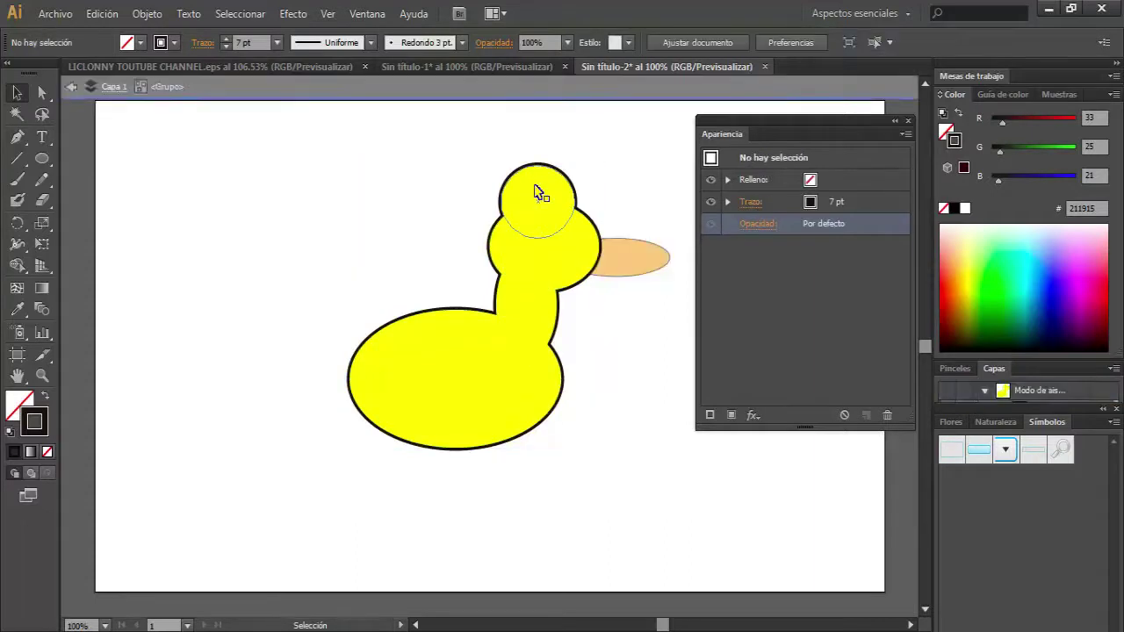
mouse_move(541, 194)
left_mouse_down()
mouse_move(530, 195)
mouse_move(581, 209)
mouse_move(540, 200)
left_mouse_up()
left_click(627, 156)
left_click(609, 166)
left_click(629, 170)
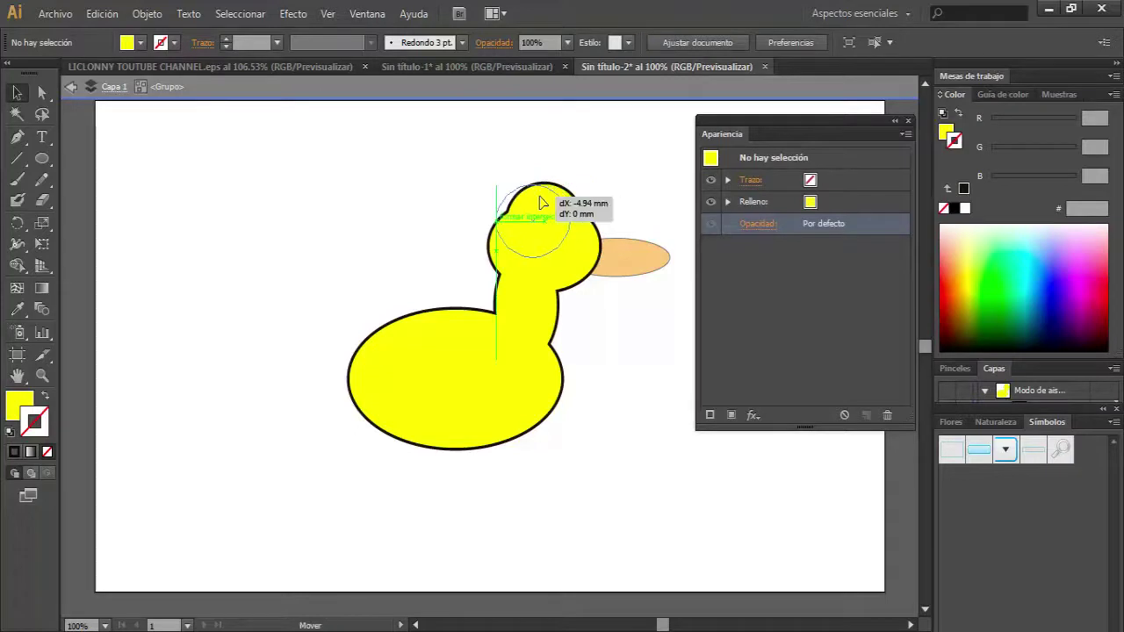
left_click(669, 193)
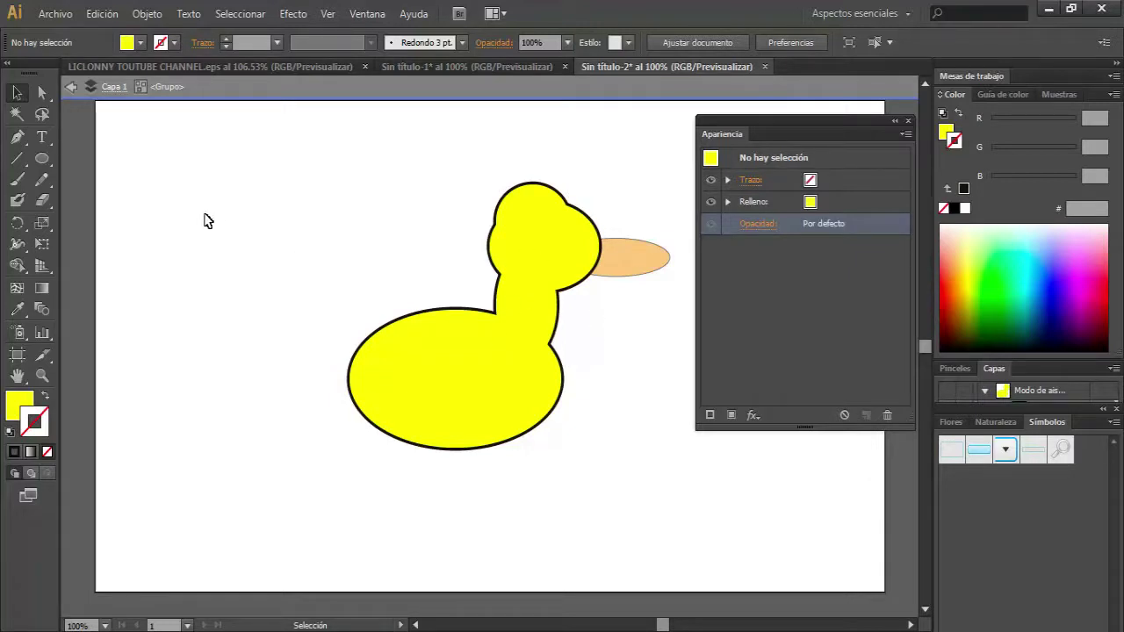
left_click(70, 89)
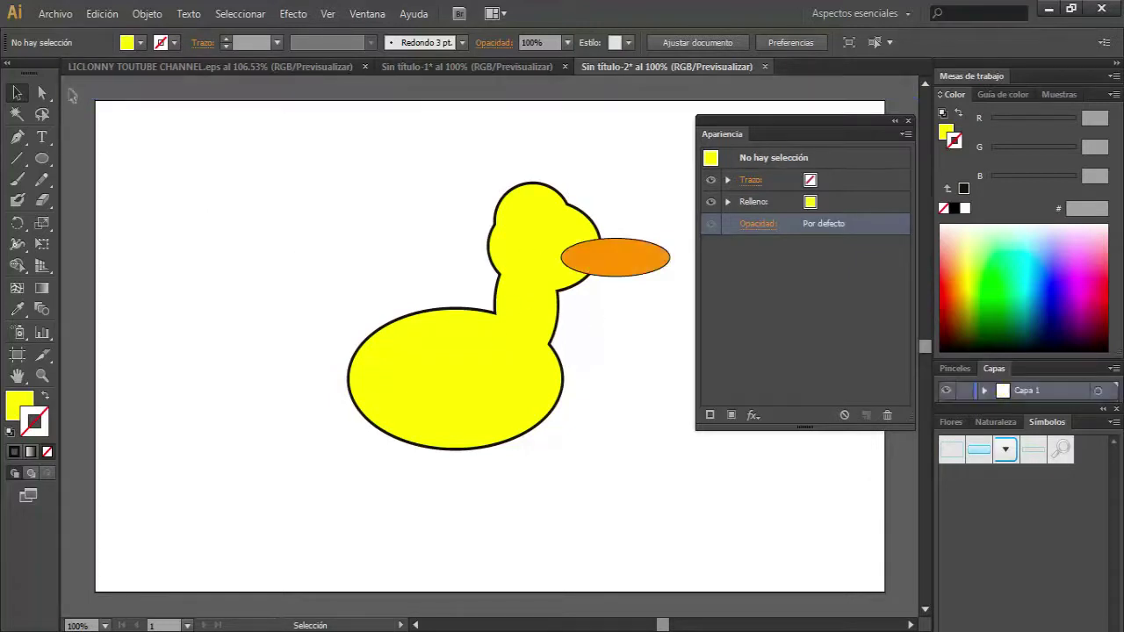
Draw a white eye ellipse with a black outline on the duck's head.
left_click(42, 160)
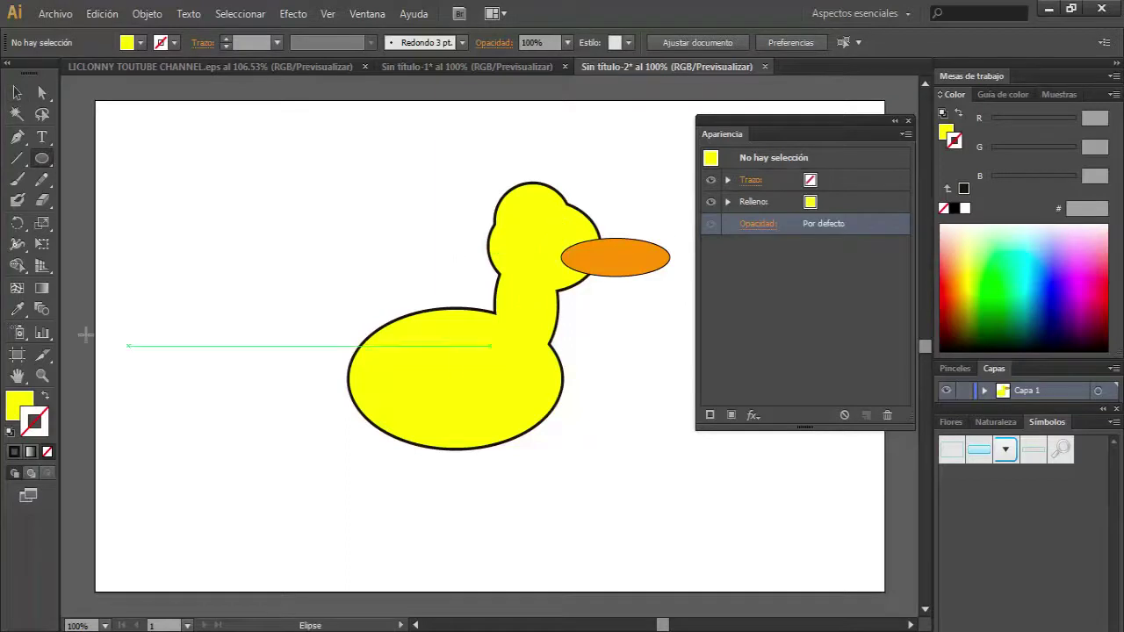
left_click(1057, 94)
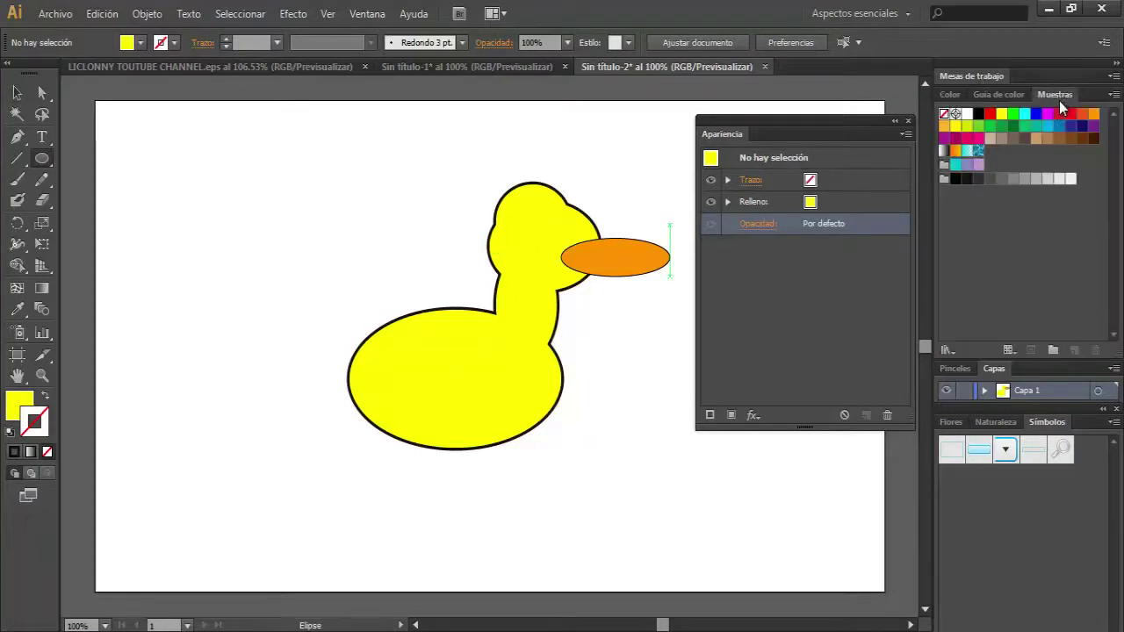
left_click(968, 114)
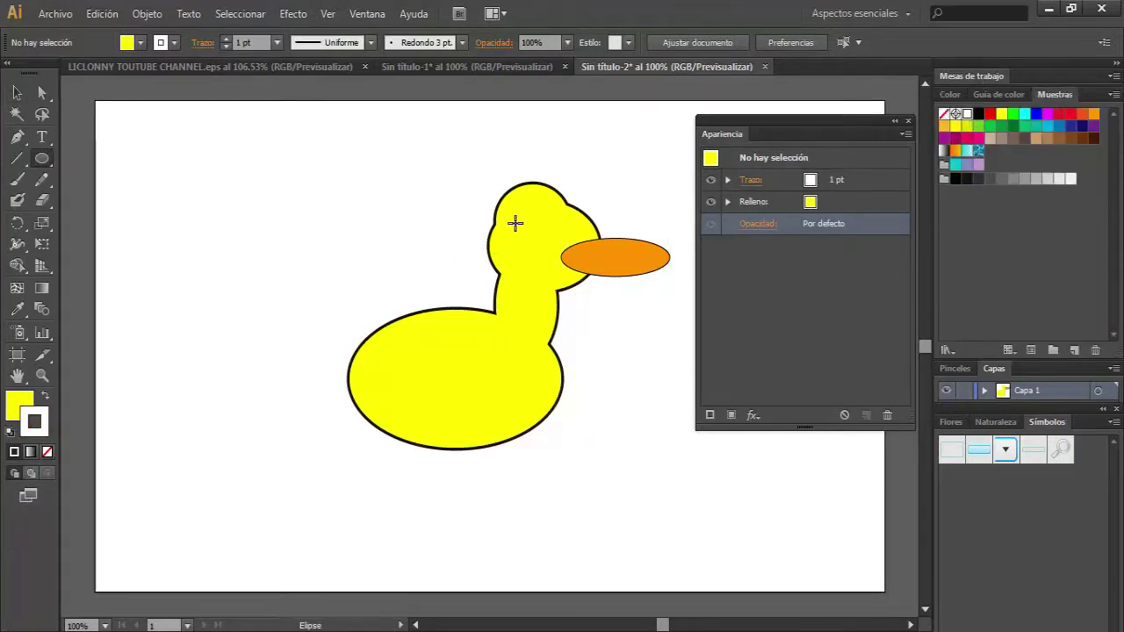
left_click_drag(522, 226, 544, 245)
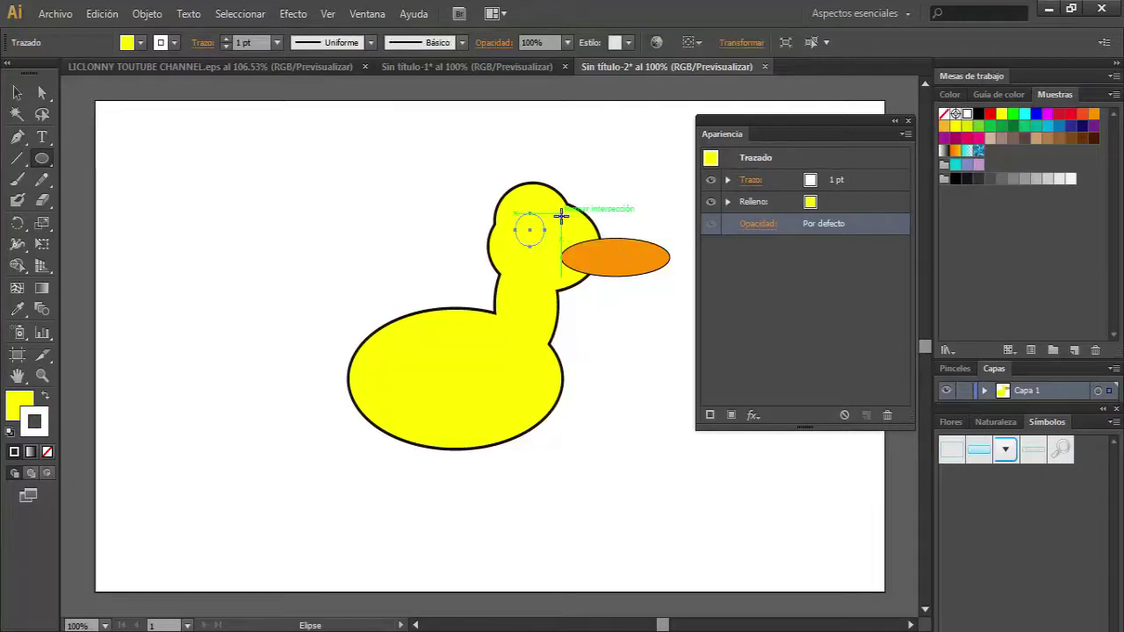
left_click(48, 399)
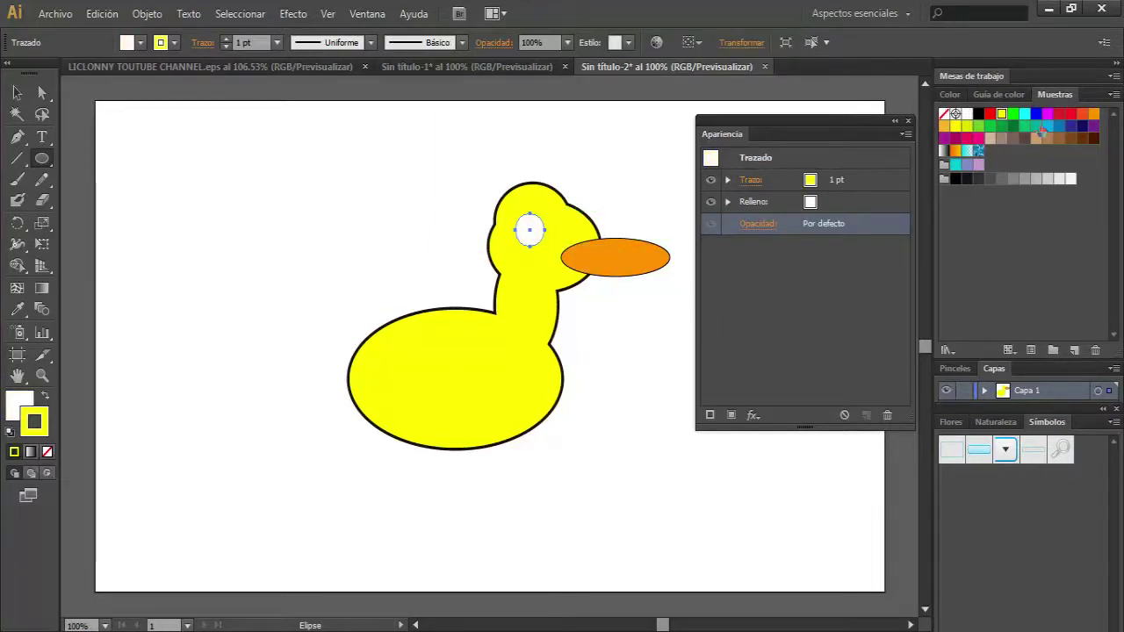
left_click(978, 114)
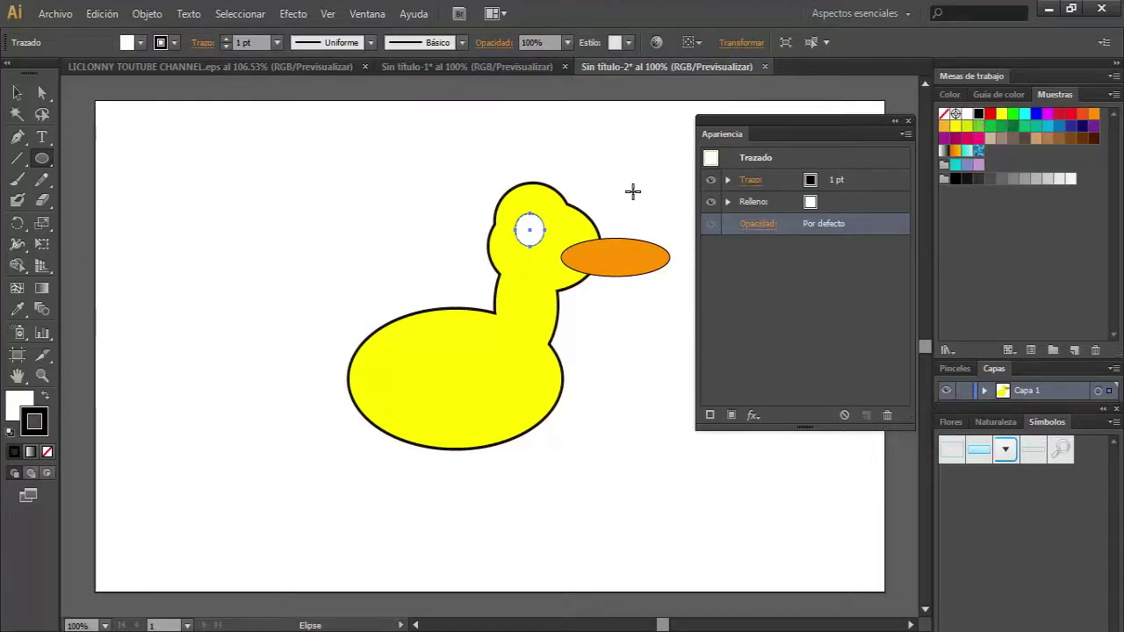
Alt-drag a second eye to the right, remove both outlines, and group the eyes.
left_click(17, 93)
left_click(621, 190)
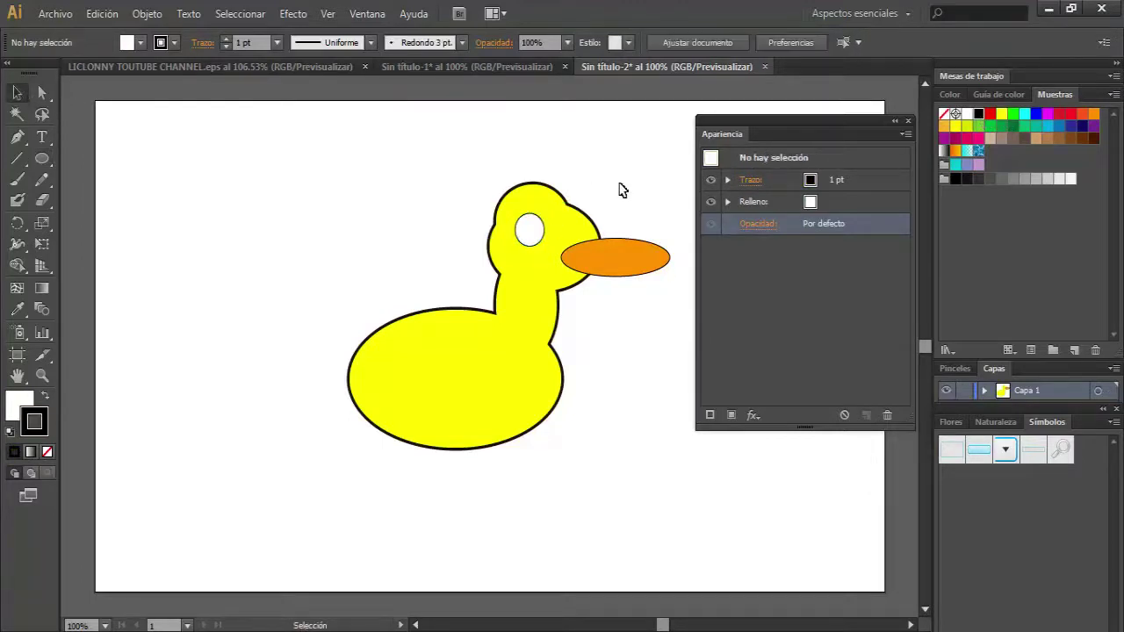
left_click(530, 230)
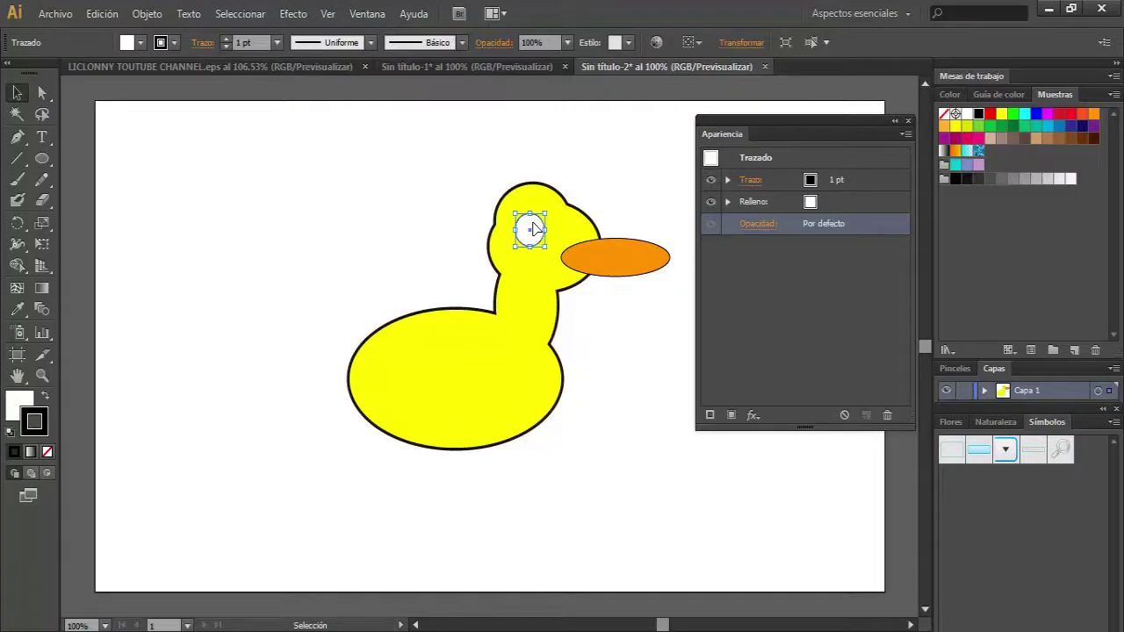
left_click_drag(535, 237, 559, 231)
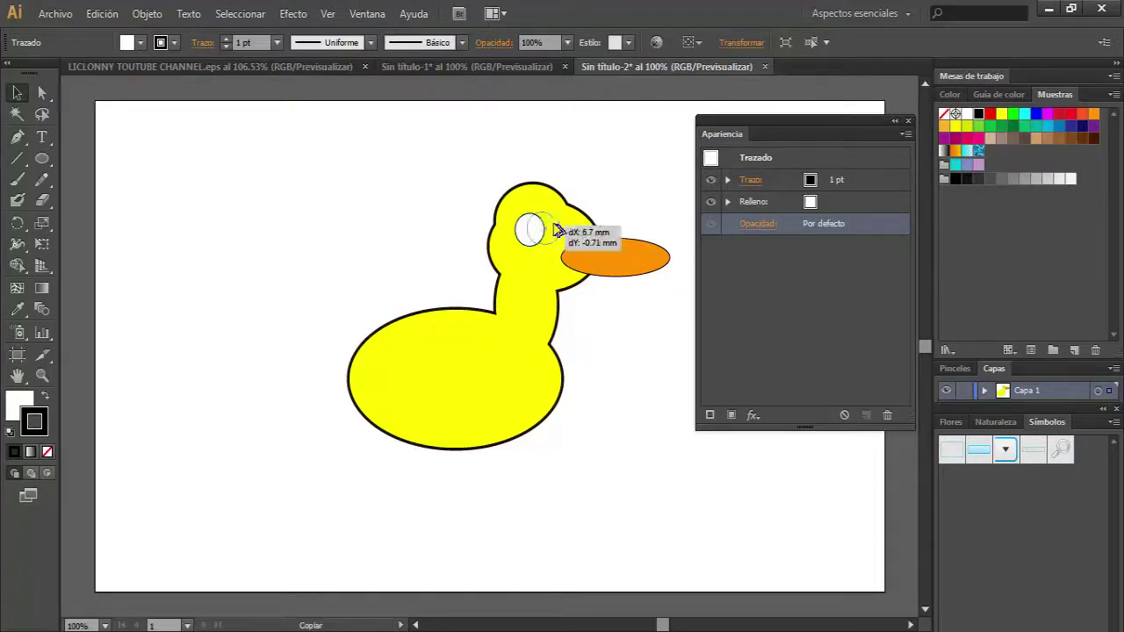
left_click(606, 180)
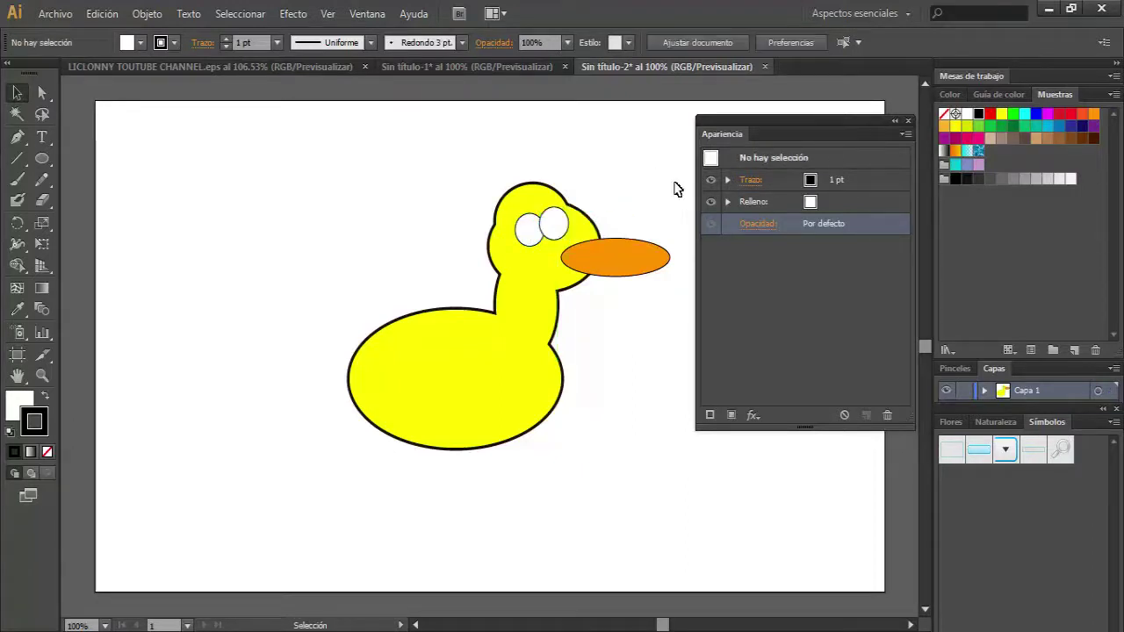
left_click(545, 232)
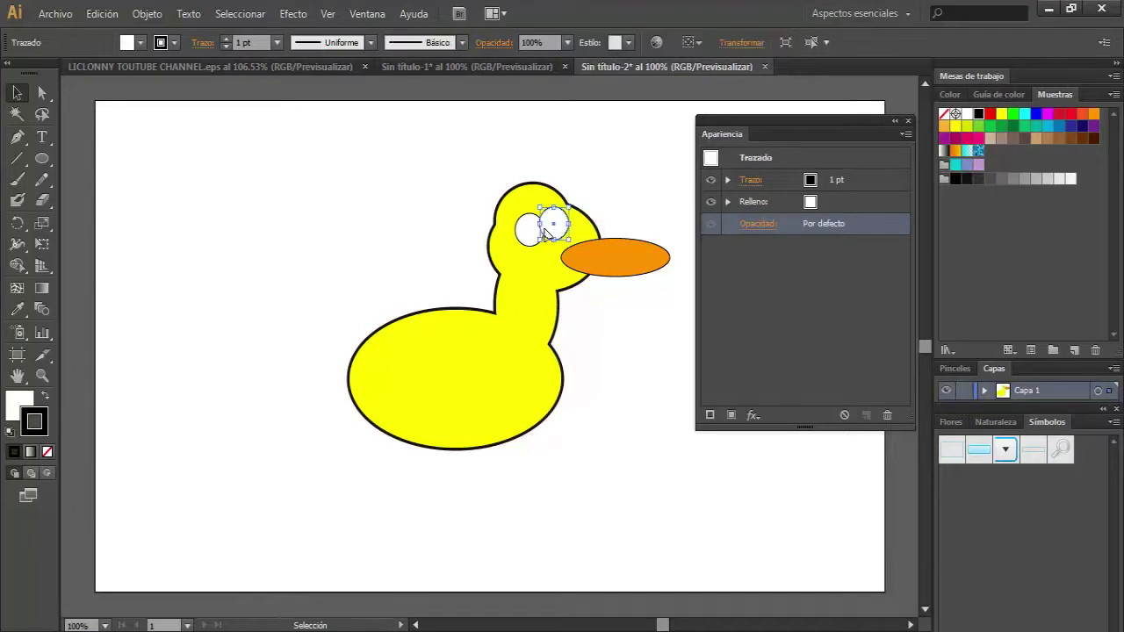
left_click(529, 242, "shift")
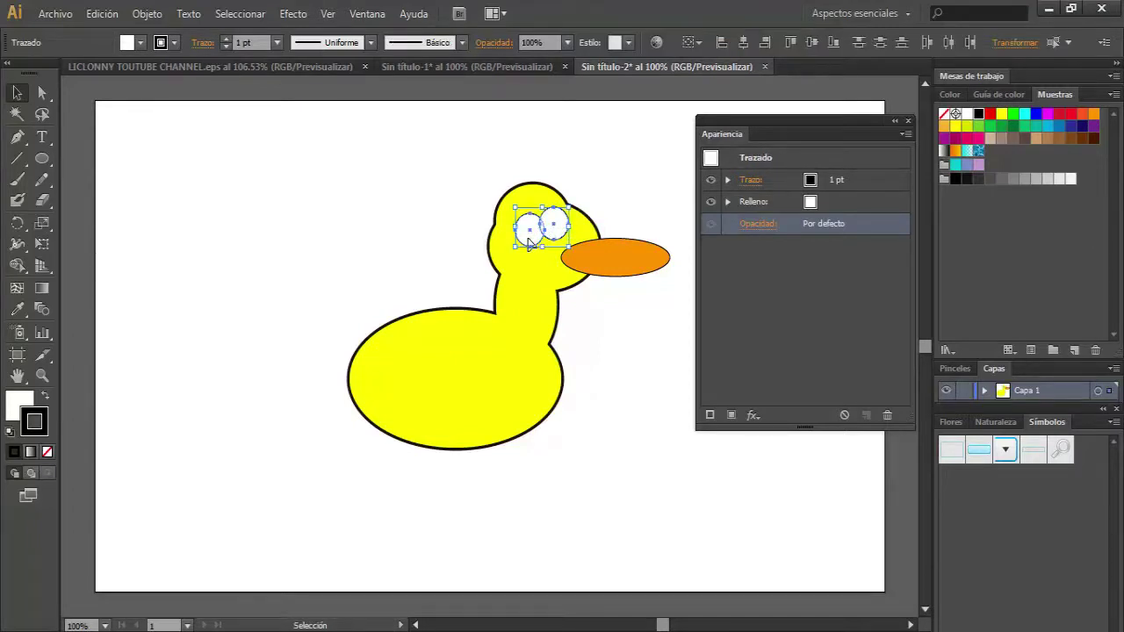
left_click(47, 452)
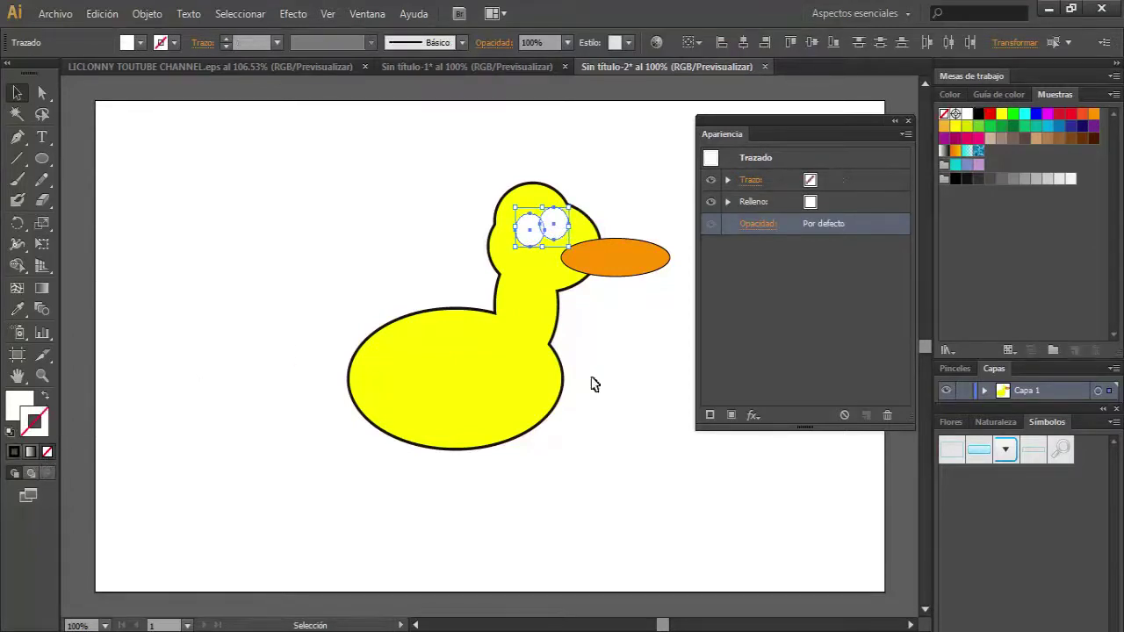
right_click(551, 233)
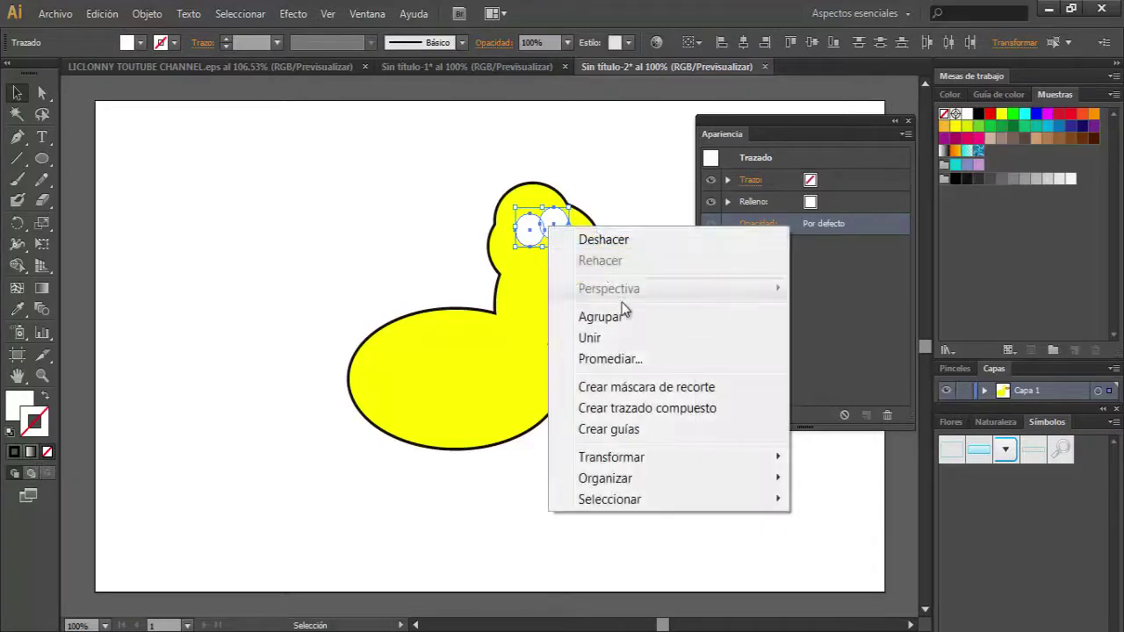
left_click(606, 318)
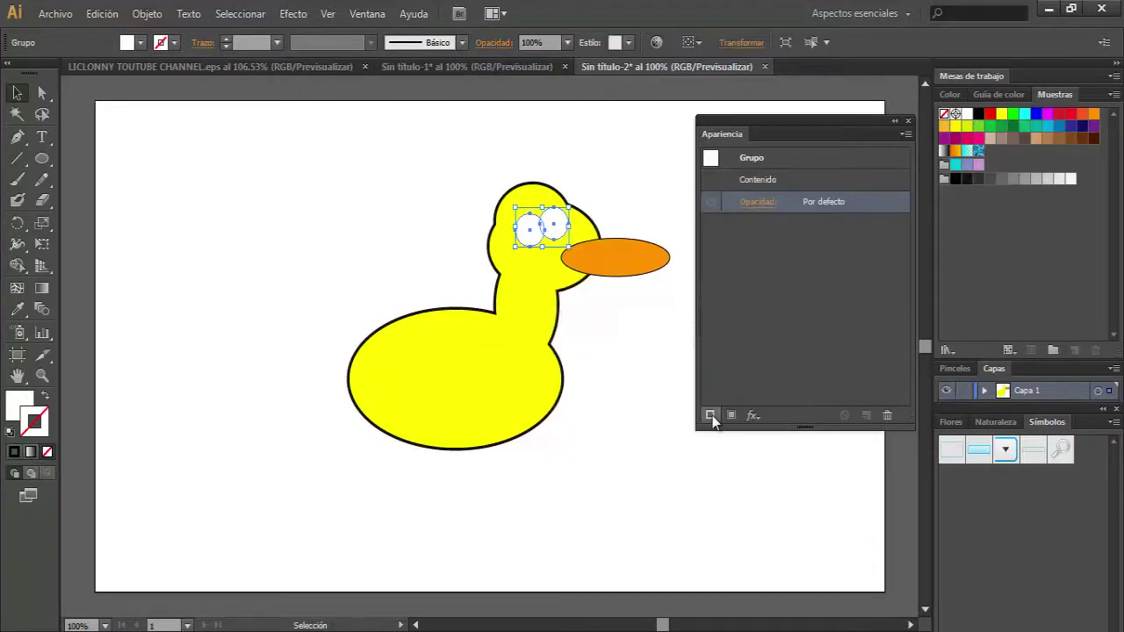
Give the eye group a 5 pt outline placed beneath its fill.
left_click(710, 416)
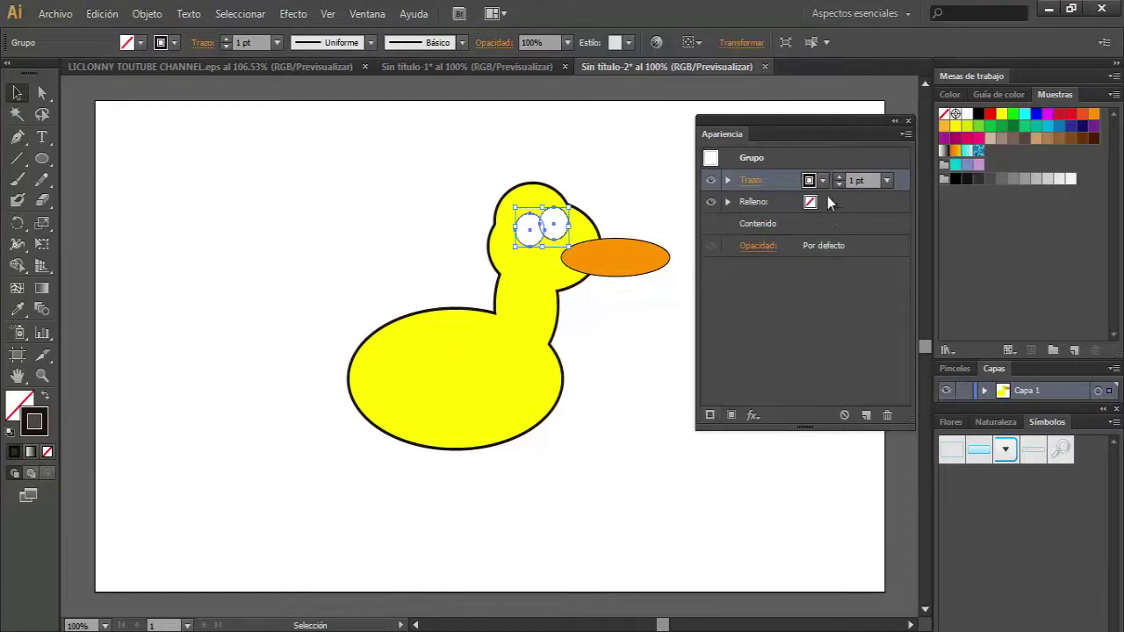
triple_click(856, 180)
type("5")
key("Return")
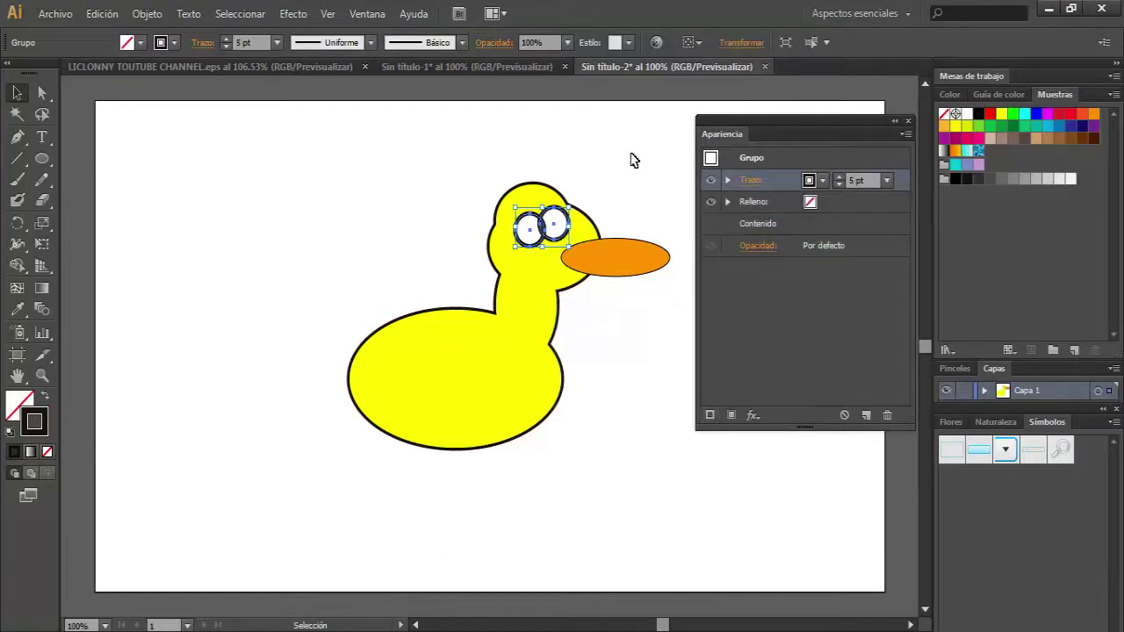
left_click_drag(784, 179, 779, 222)
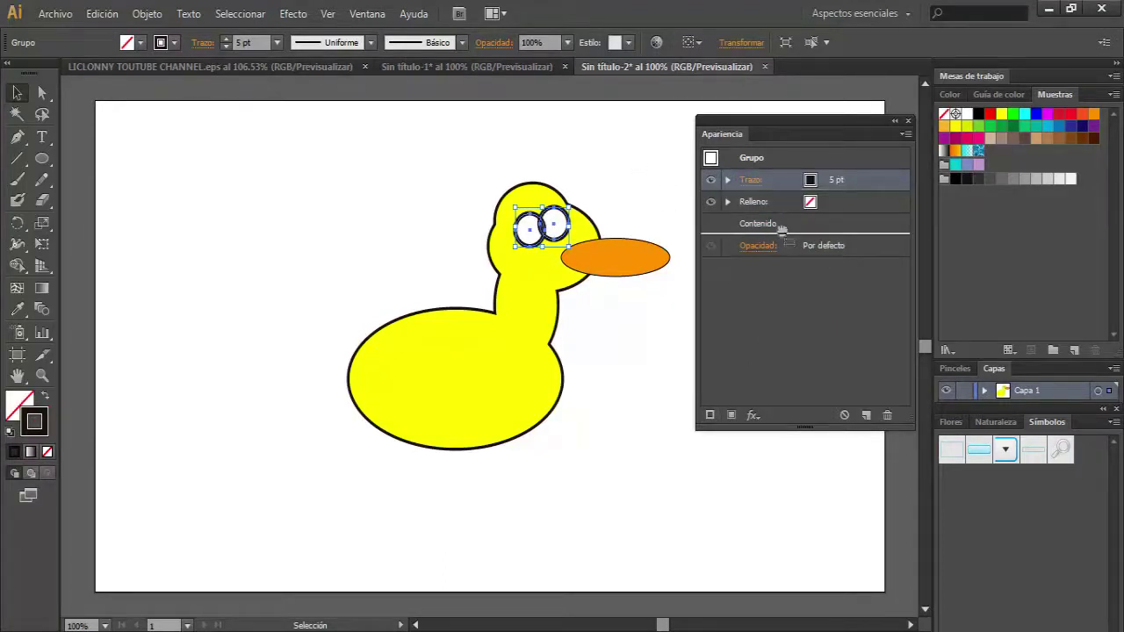
Move the eye group into place on the head and tilt it slightly.
left_click(657, 209)
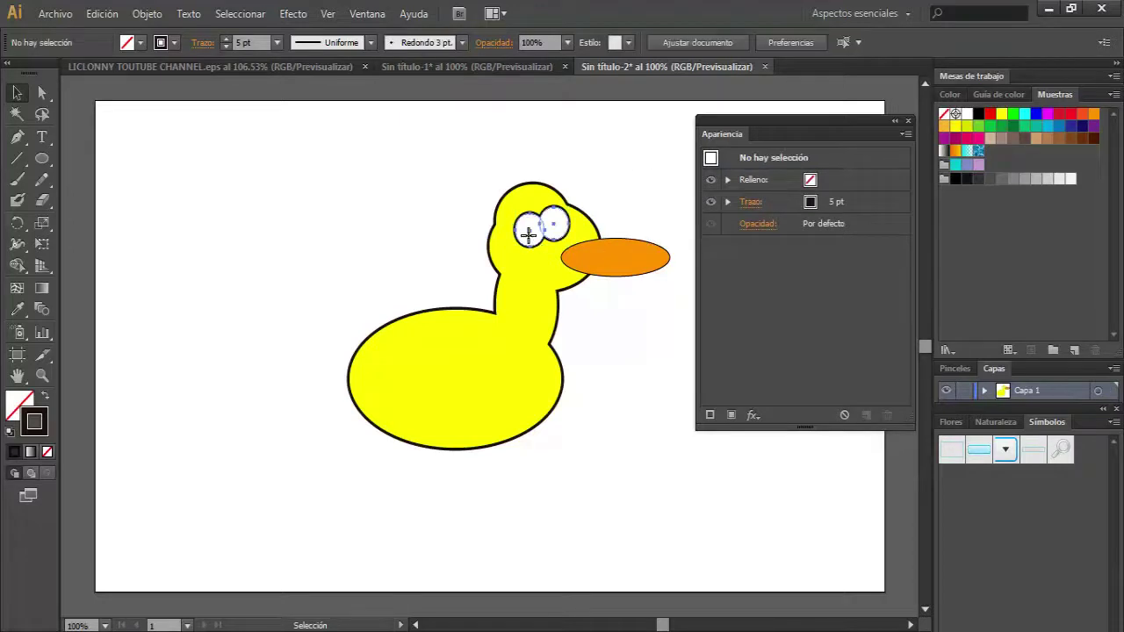
left_click_drag(529, 236, 532, 239)
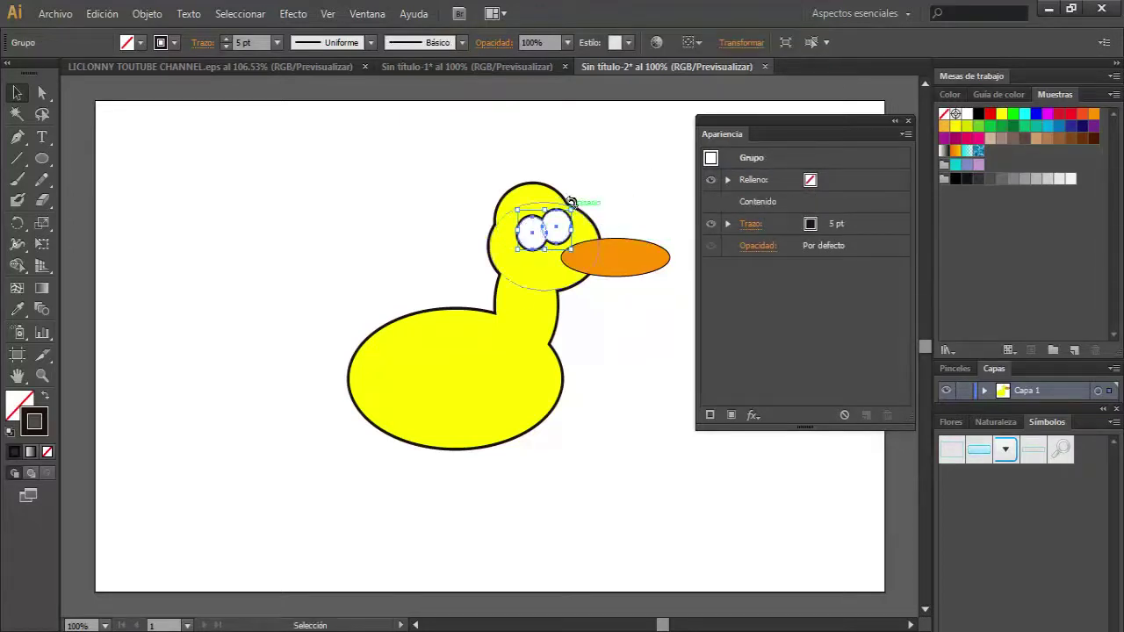
left_click_drag(579, 204, 566, 193)
left_click(677, 238)
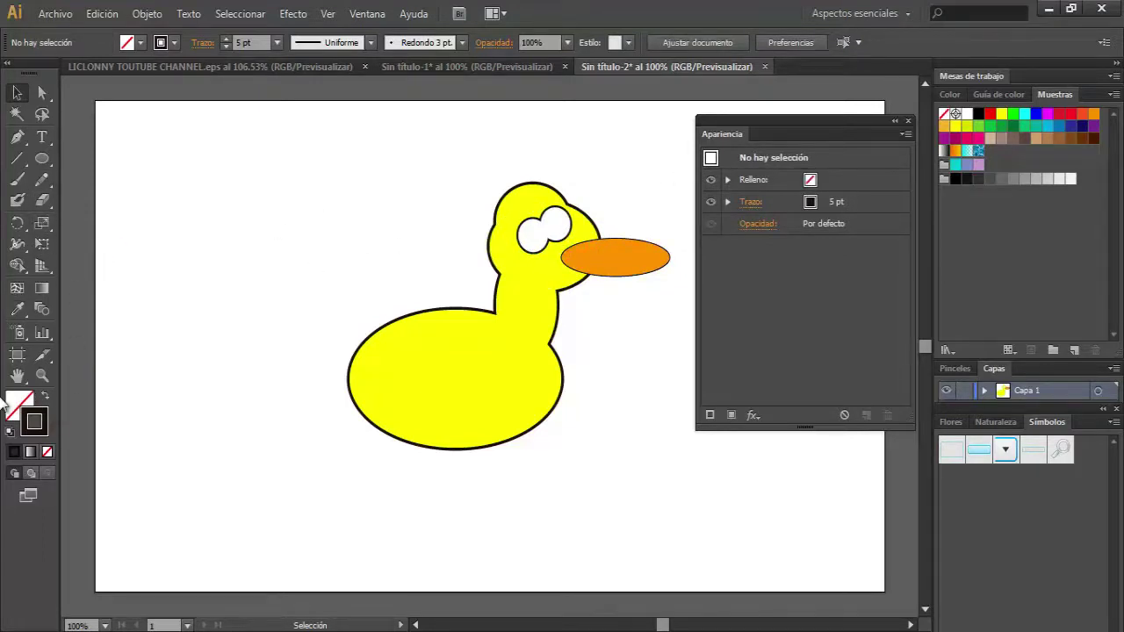
Draw a near-black 211915 pupil in the left eye and Alt-drag a copy into the right eye.
left_click(17, 404)
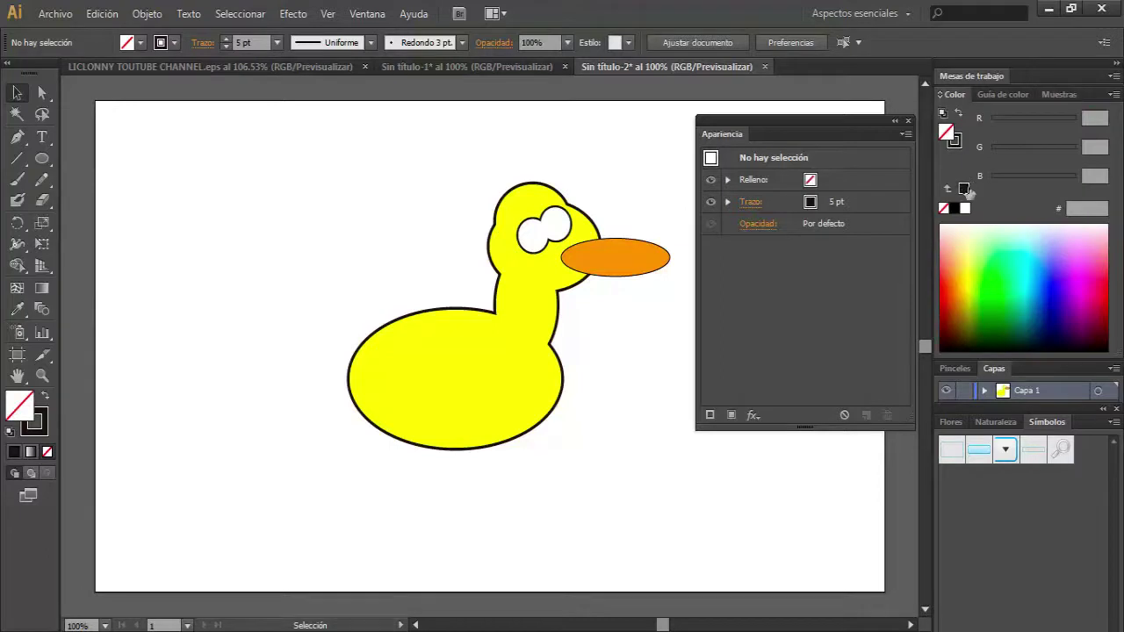
left_click(966, 188)
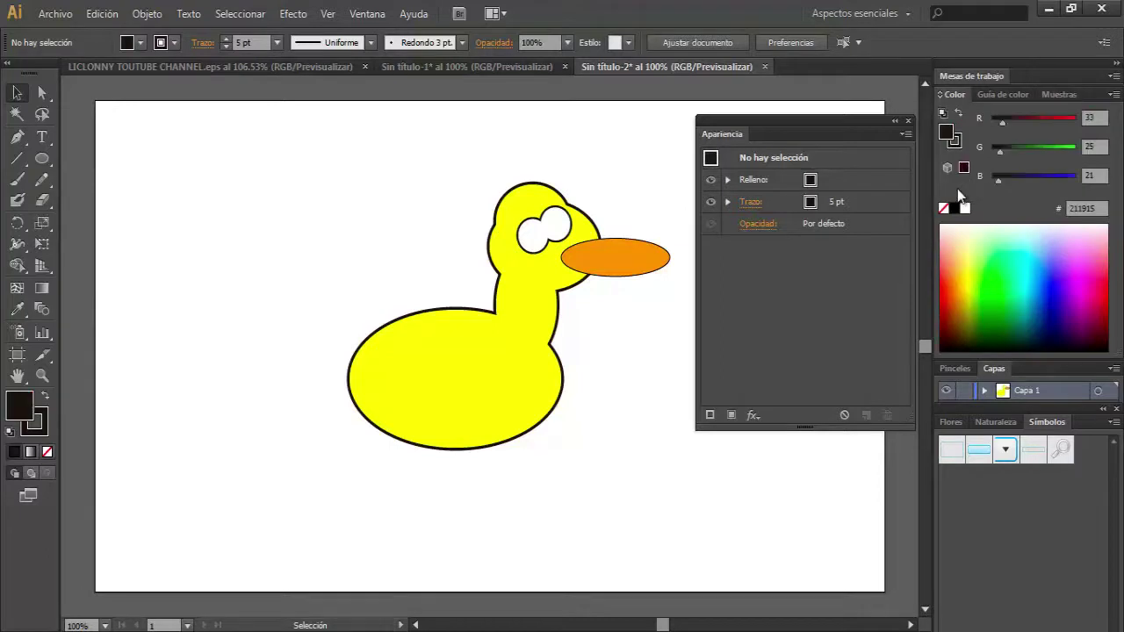
left_click(42, 159)
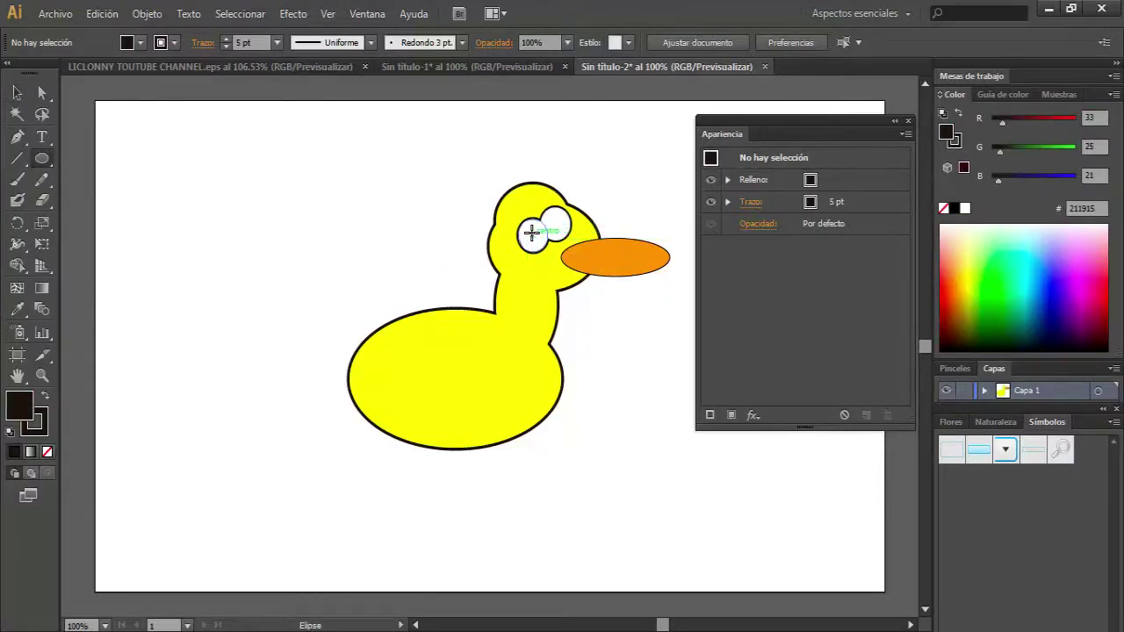
left_click_drag(537, 236, 540, 244)
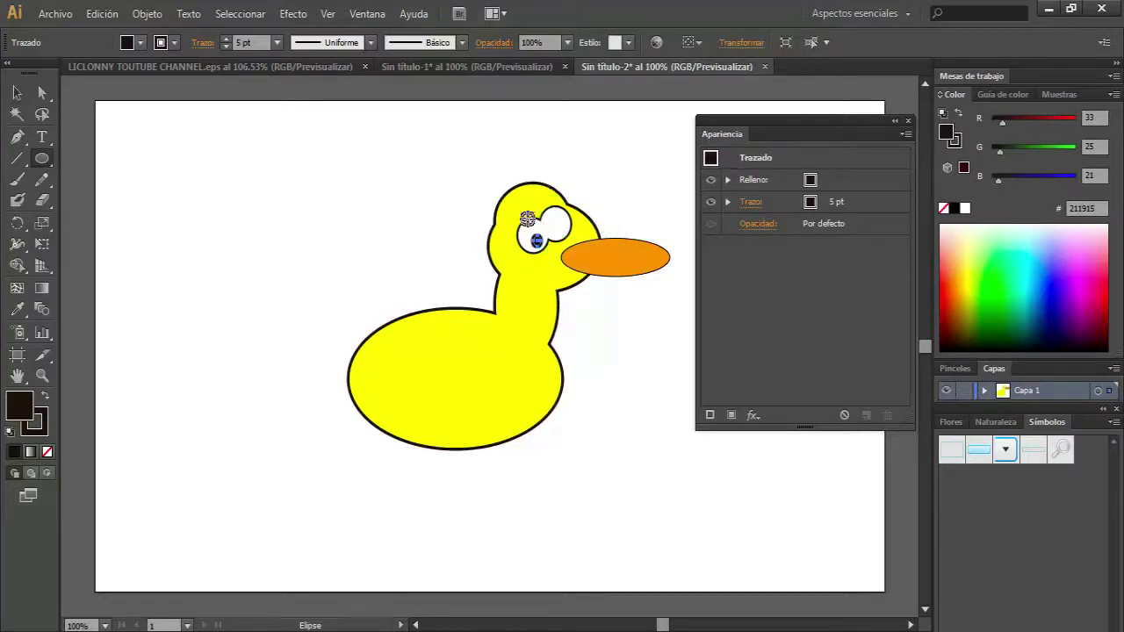
left_click(16, 92)
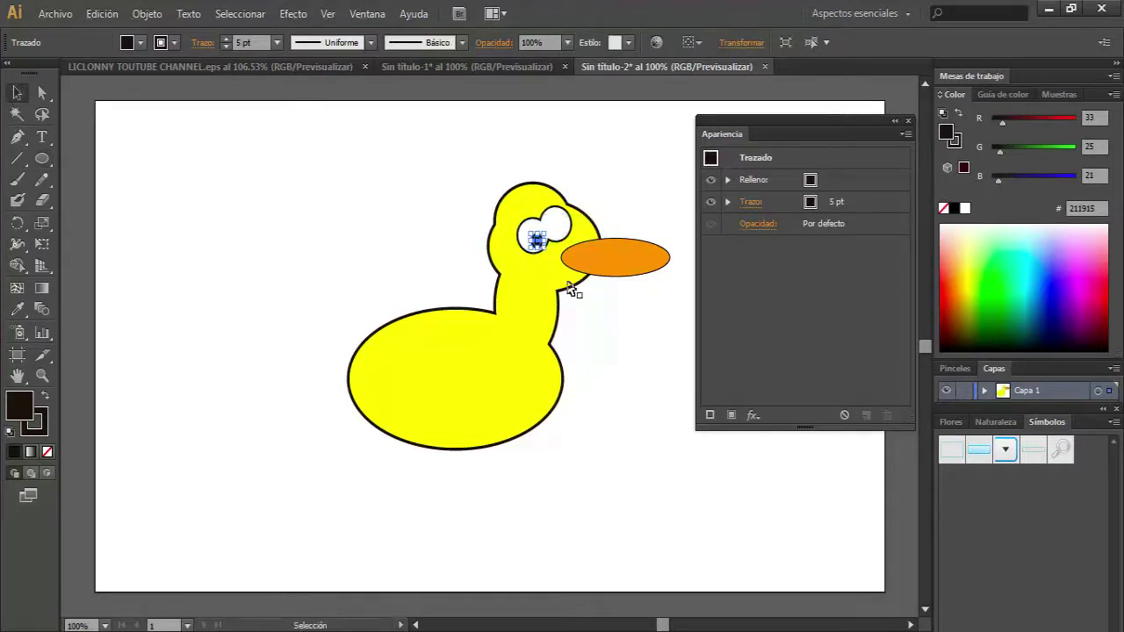
mouse_move(547, 243)
left_mouse_down()
mouse_move(537, 246)
mouse_move(560, 228)
left_mouse_up()
left_click(672, 176)
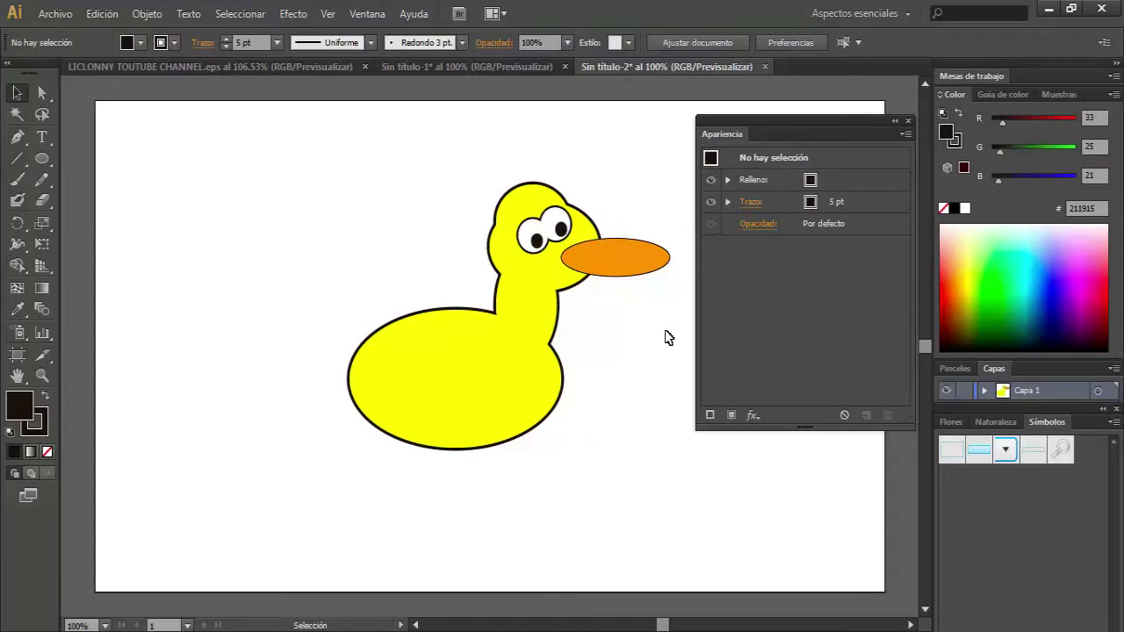
Shrink the orange beak to about 32.93 × 13.05 mm, tucked against the head below the eyes.
left_click(648, 274)
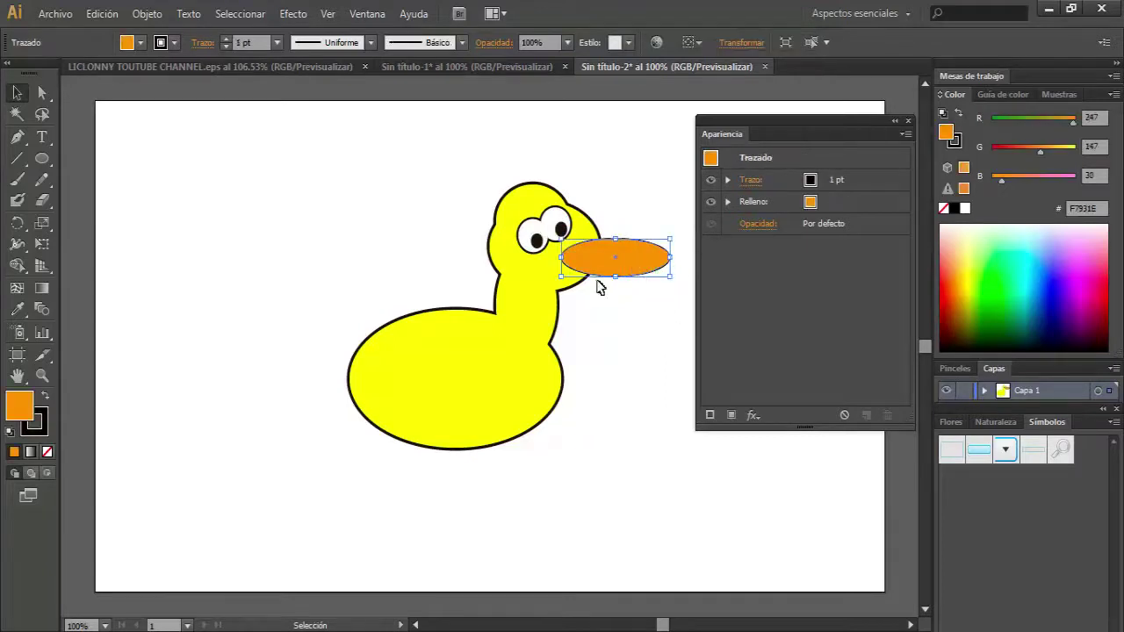
left_click_drag(669, 237, 625, 246)
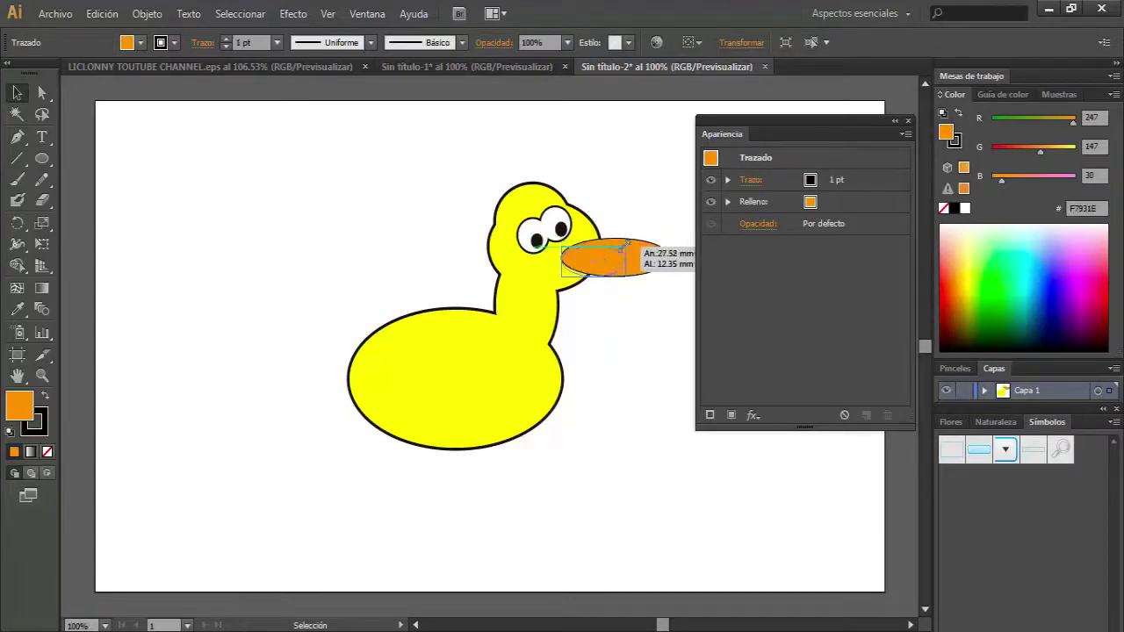
left_click(627, 216)
left_click(566, 273)
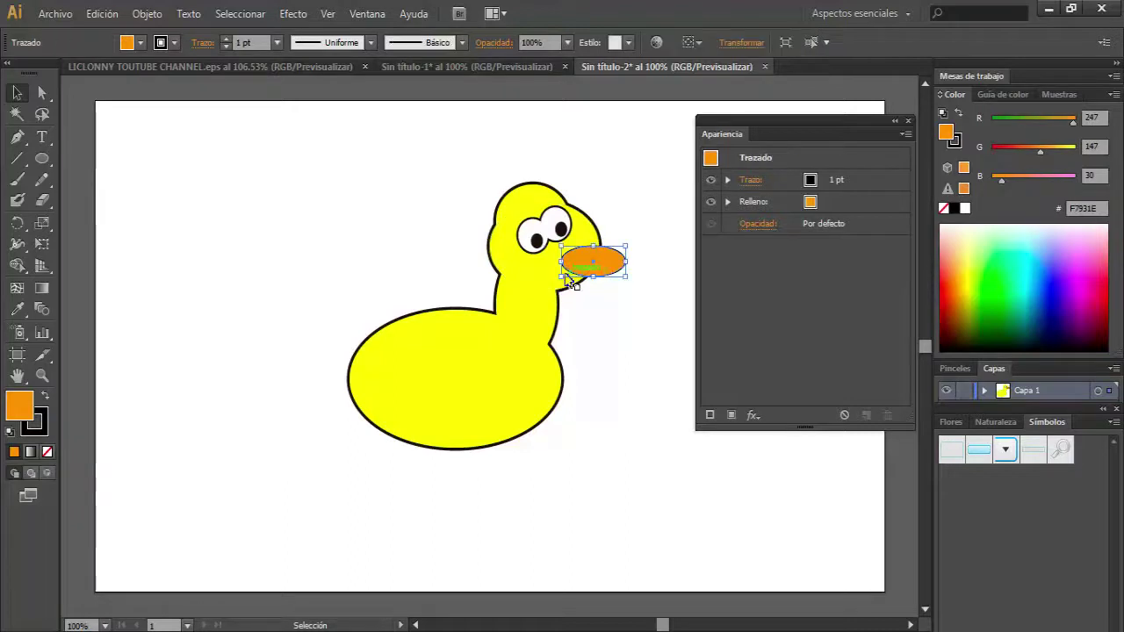
mouse_move(560, 276)
left_mouse_down()
mouse_move(545, 292)
mouse_move(548, 278)
left_mouse_up()
left_click(667, 233)
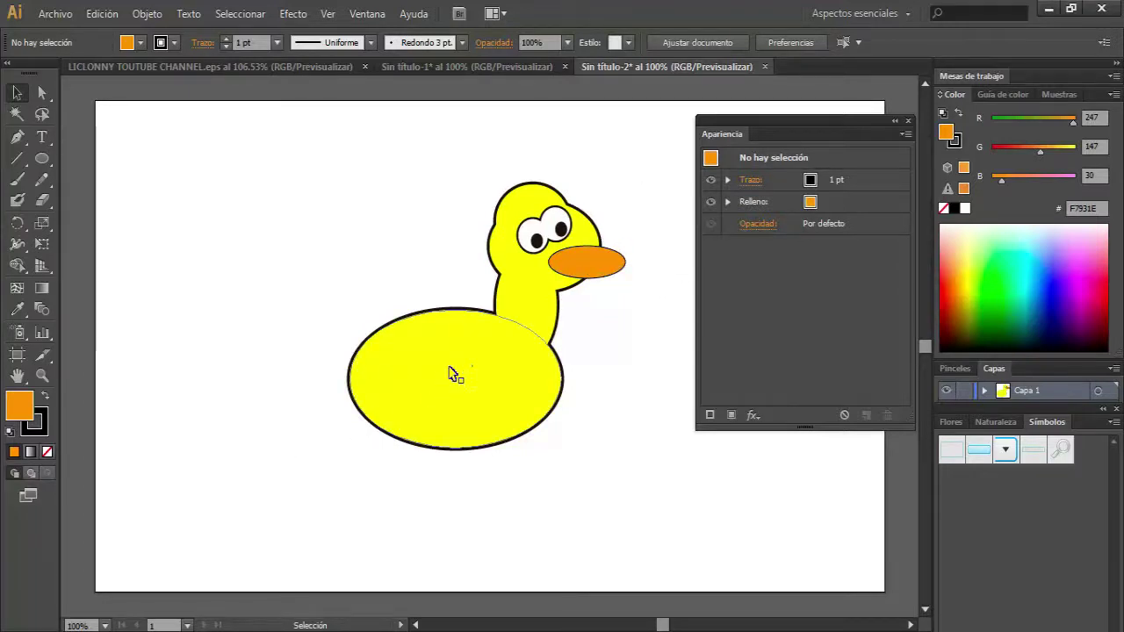
left_click(466, 318)
left_click(670, 158)
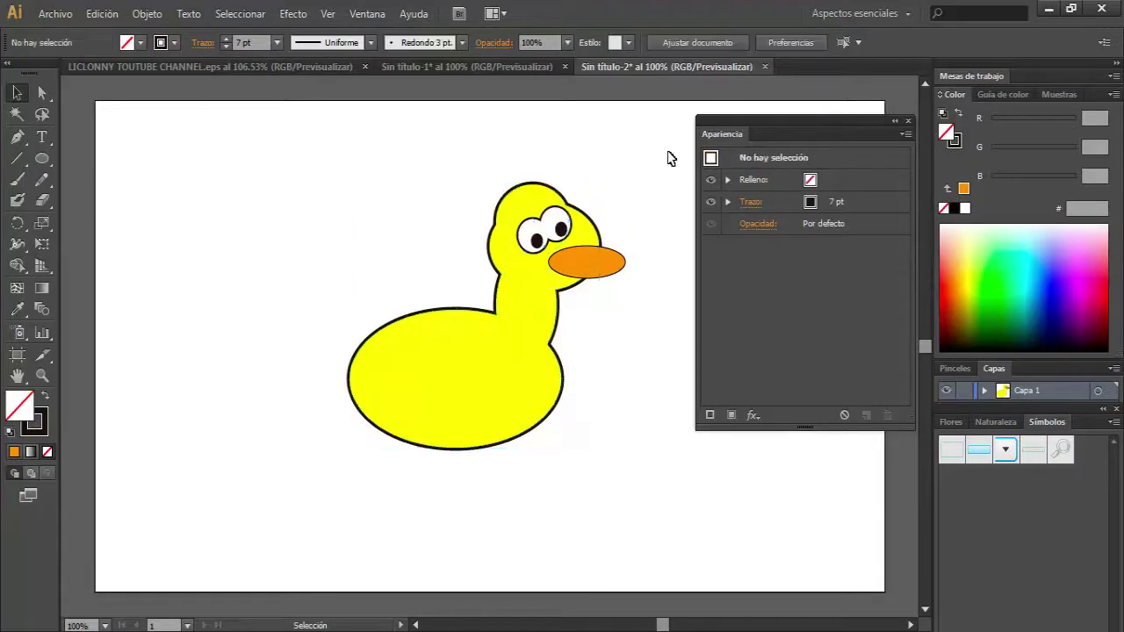